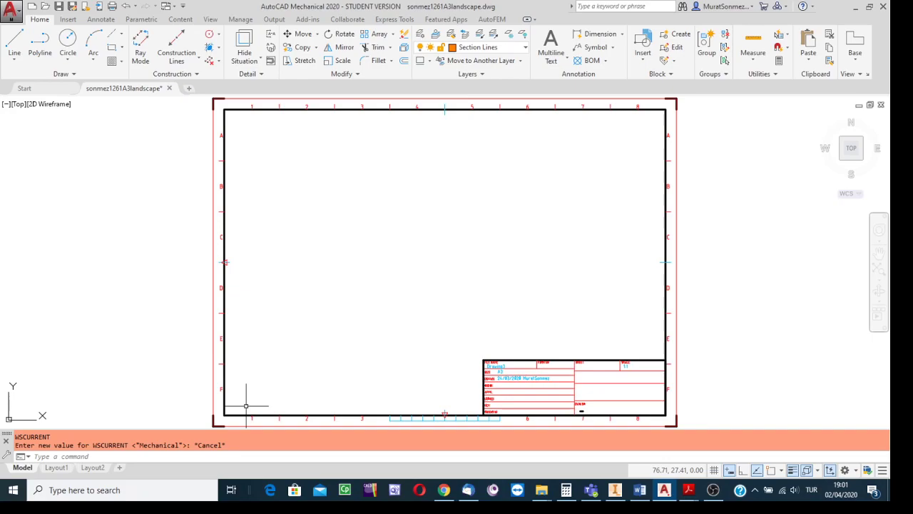
# Turn off the ViewCube from the View tab and cancel the stray selection window
pyautogui.click(526, 49)
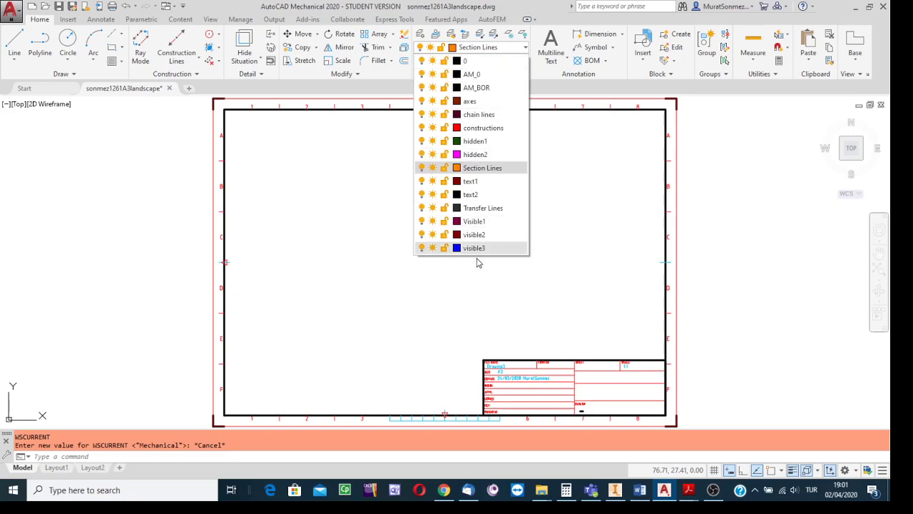
pyautogui.click(557, 207)
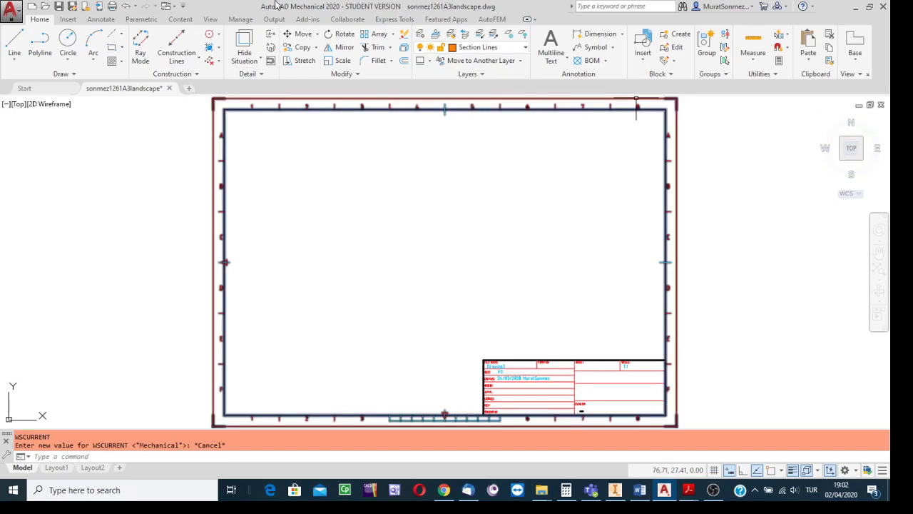
pyautogui.click(211, 20)
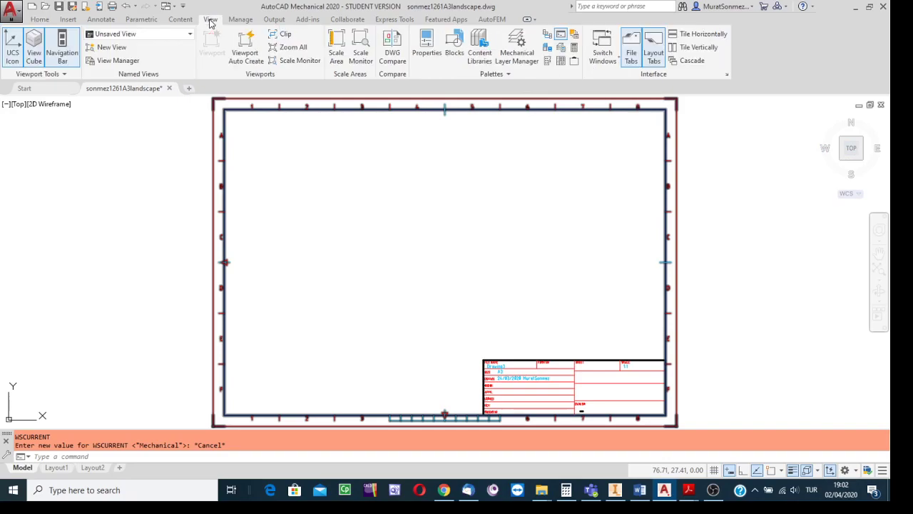
pyautogui.click(35, 47)
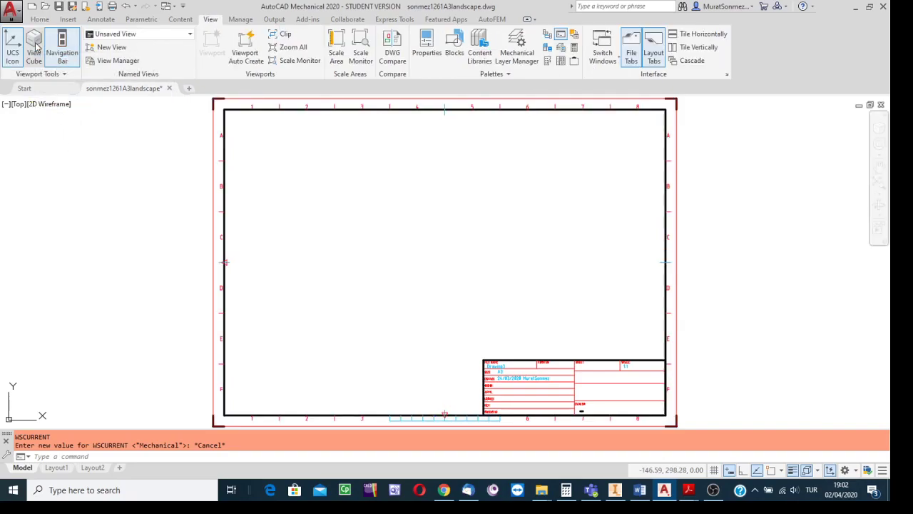
pyautogui.click(791, 158)
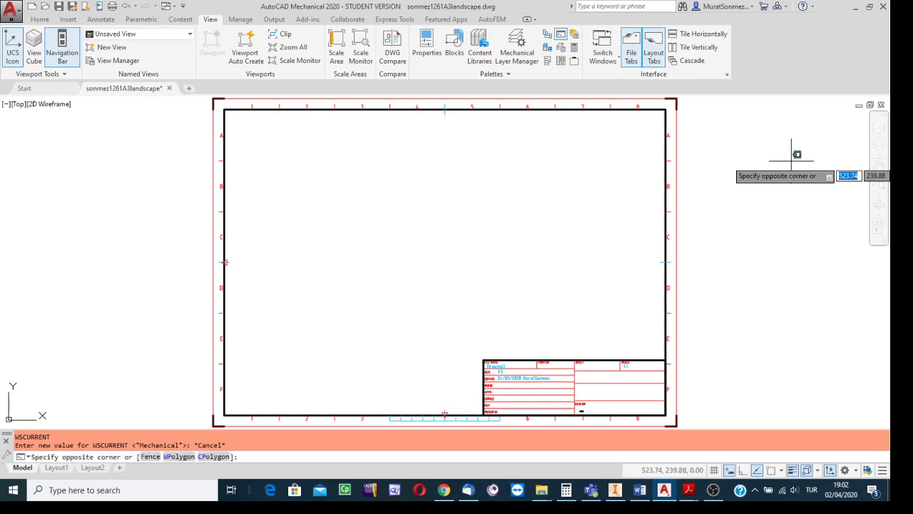
pyautogui.click(791, 160)
pyautogui.press('Escape')
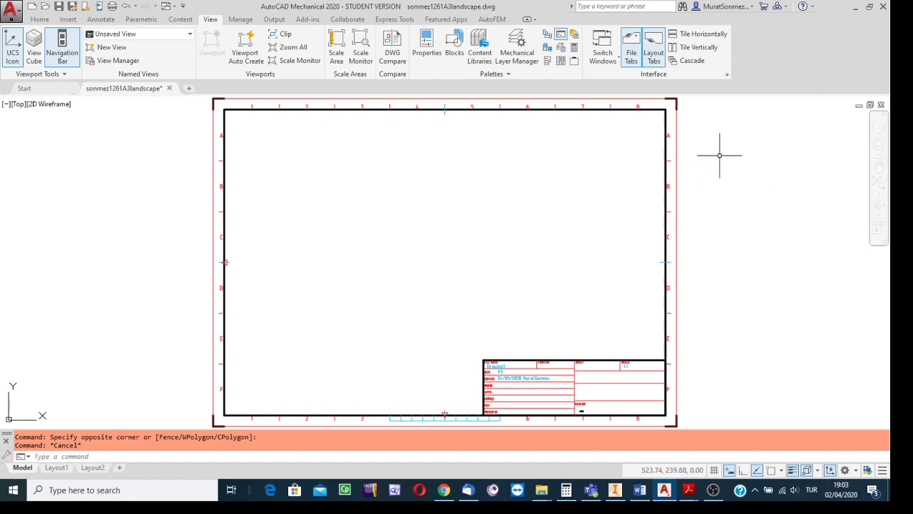
pyautogui.click(879, 184)
pyautogui.scroll(-6, 754, 217)
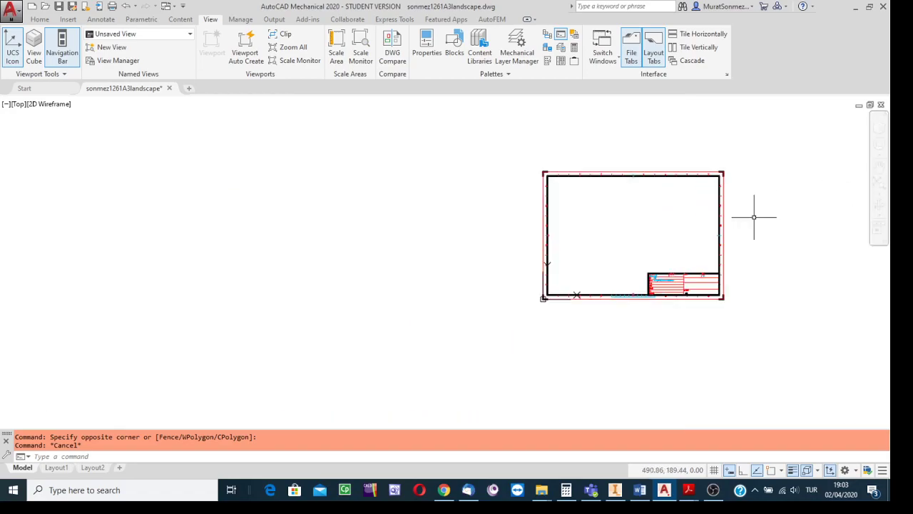
pyautogui.click(878, 184)
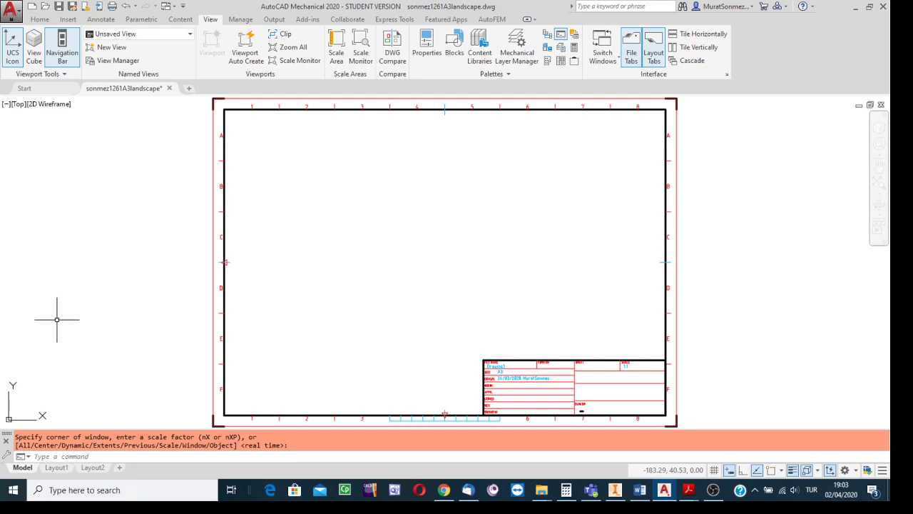
# Pan and zoom so the whole A3 sheet border is visible, then open the Customize Quick Access Toolbar menu
pyautogui.moveTo(208, 271); pyautogui.dragTo(239, 230, button='middle')
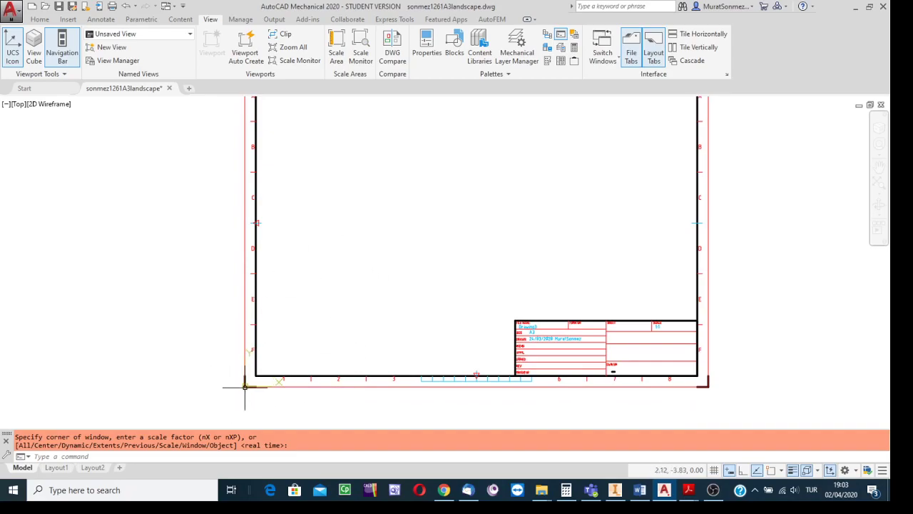
pyautogui.scroll(3, 307, 335)
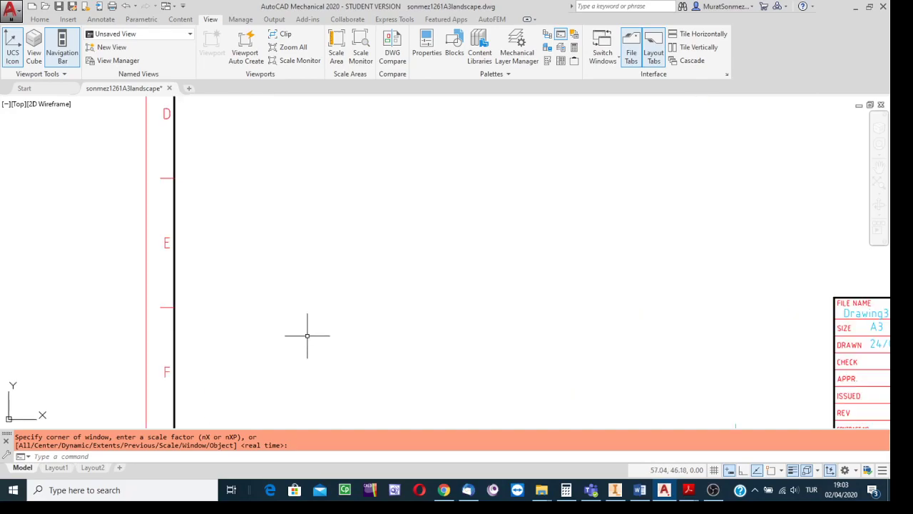
pyautogui.scroll(-3, 306, 335)
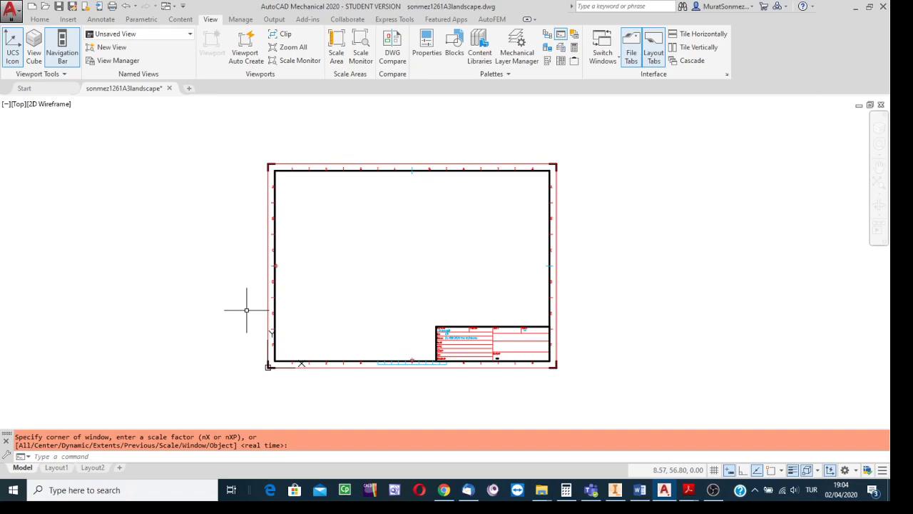
pyautogui.scroll(-2, 367, 310)
pyautogui.scroll(4, 367, 309)
pyautogui.moveTo(367, 310); pyautogui.dragTo(341, 340, button='middle')
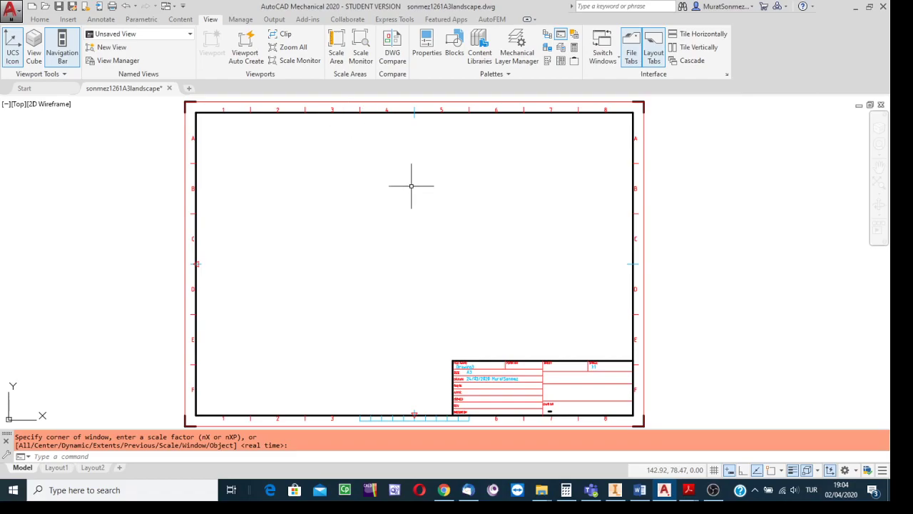
pyautogui.press('Escape')
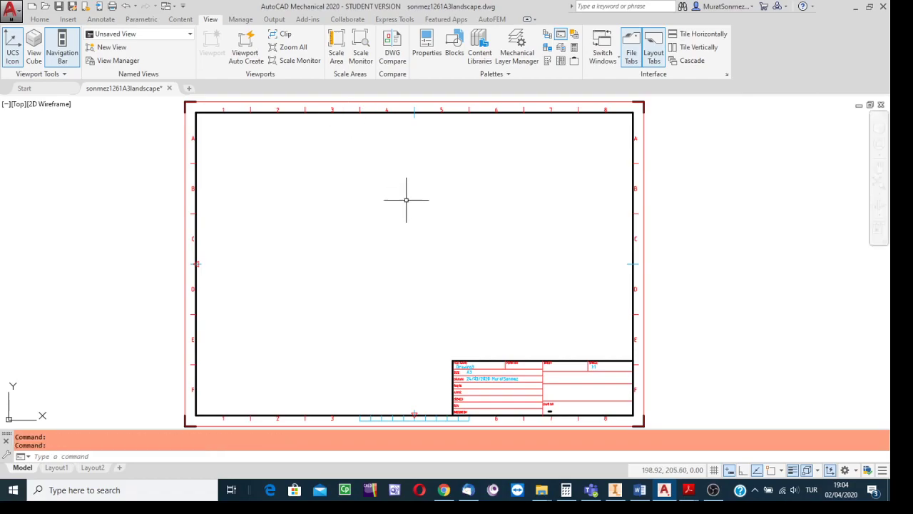
pyautogui.click(182, 6)
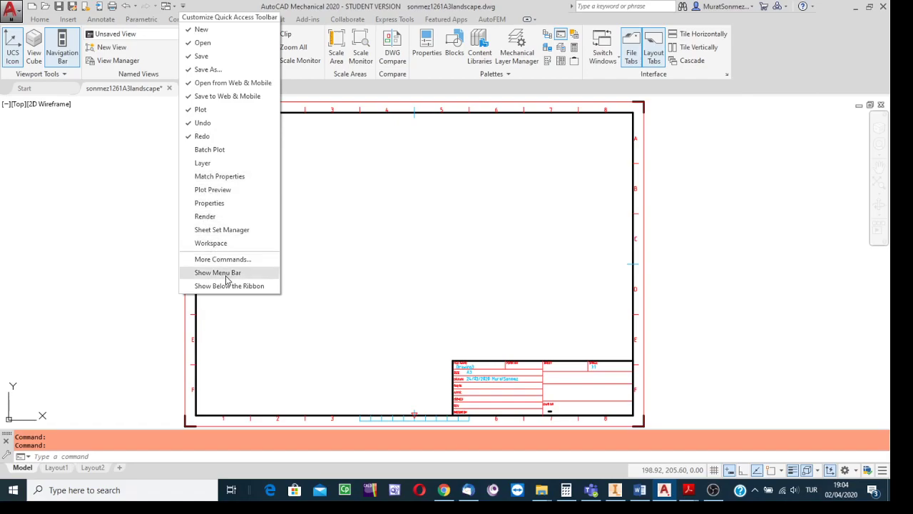
# Choose Show Menu Bar from the Quick Access Toolbar dropdown
pyautogui.click(101, 133)
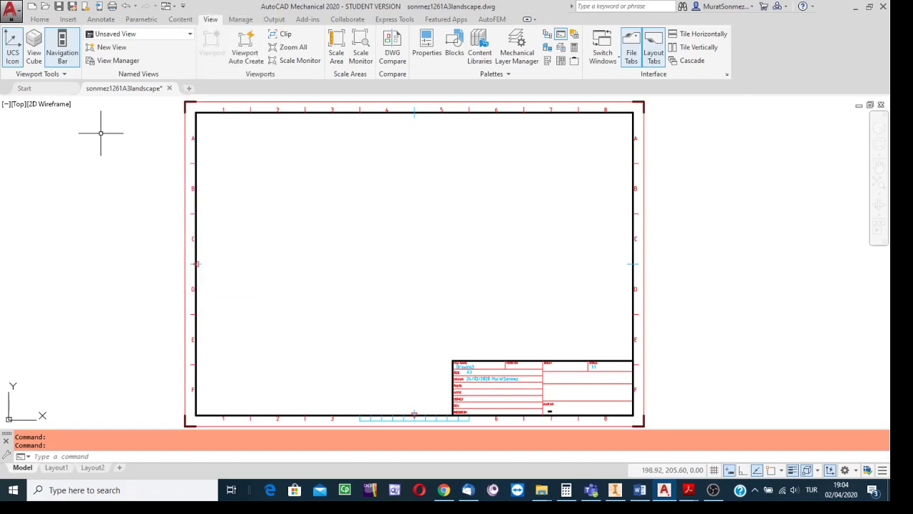
pyautogui.click(184, 7)
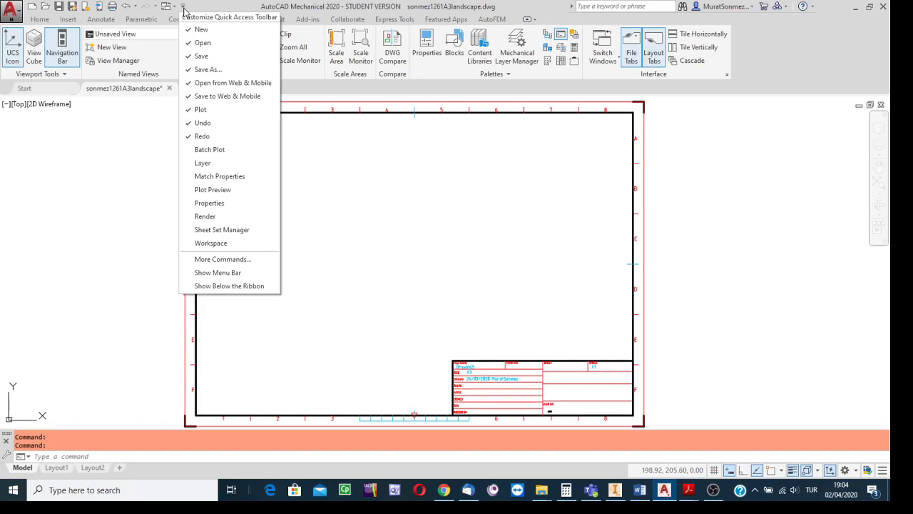
pyautogui.click(217, 273)
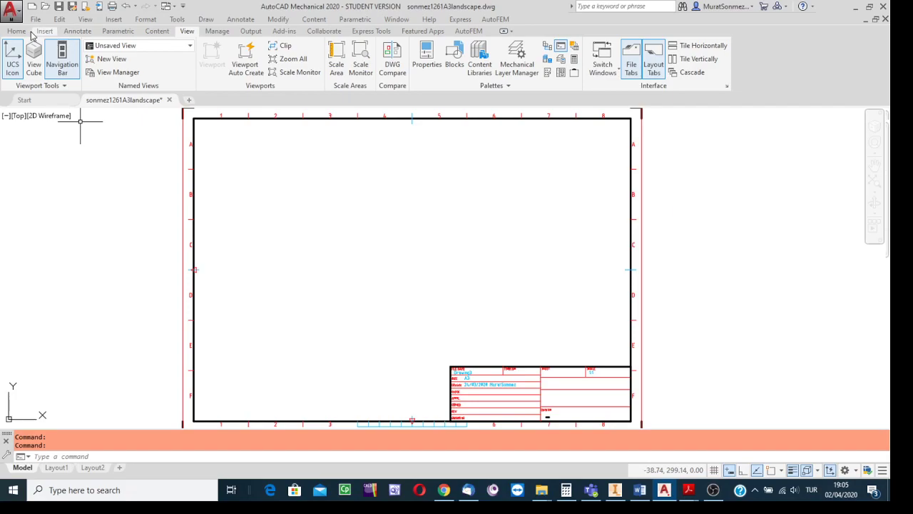
# Cancel the active command and switch to the Home ribbon tab
pyautogui.press('Escape')
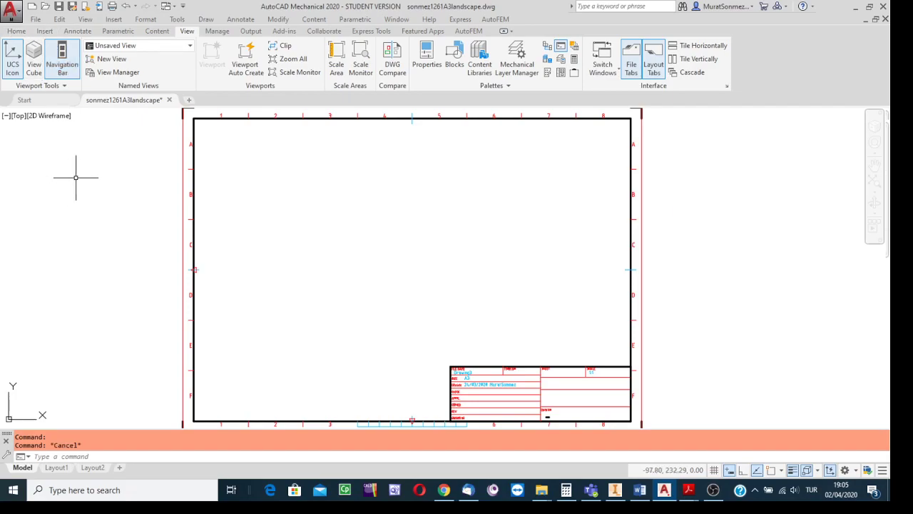
pyautogui.click(17, 32)
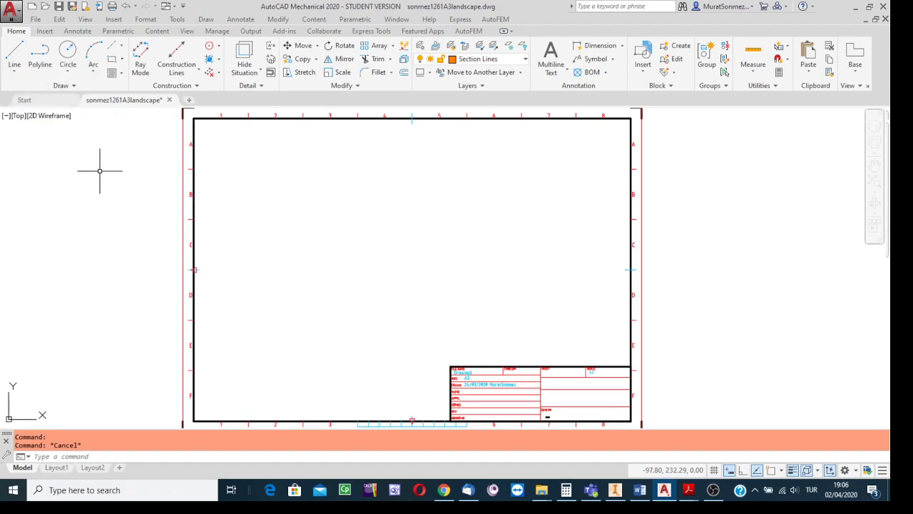
pyautogui.click(73, 86)
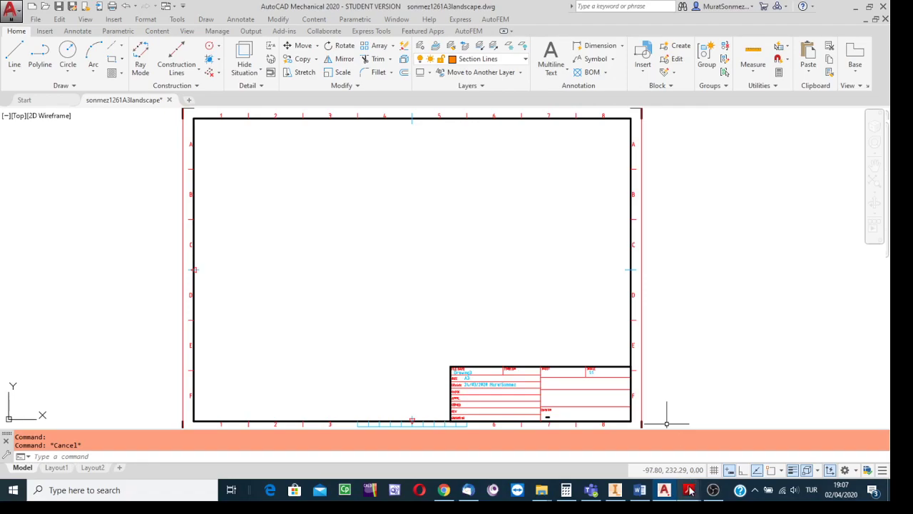
pyautogui.moveTo(689, 489)
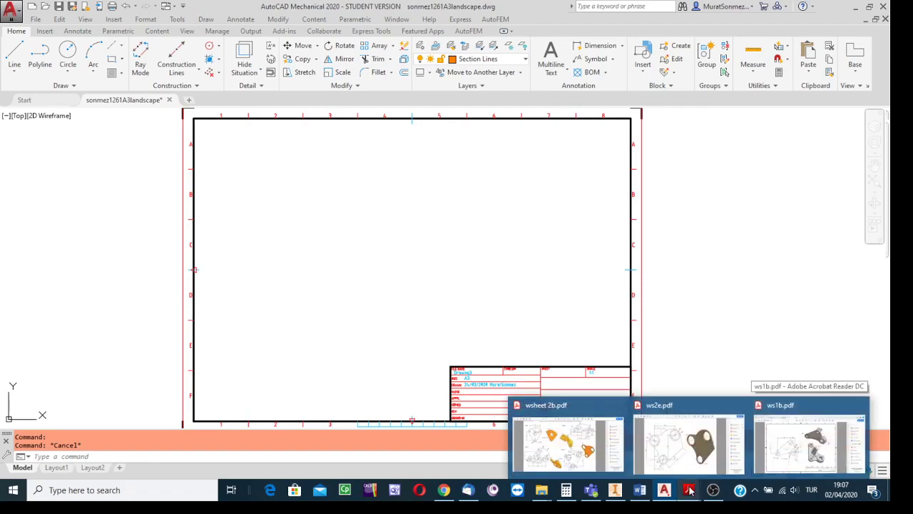
# Bring the ws1b.pdf CW2 bracket drawing forward in Acrobat Reader
pyautogui.click(808, 446)
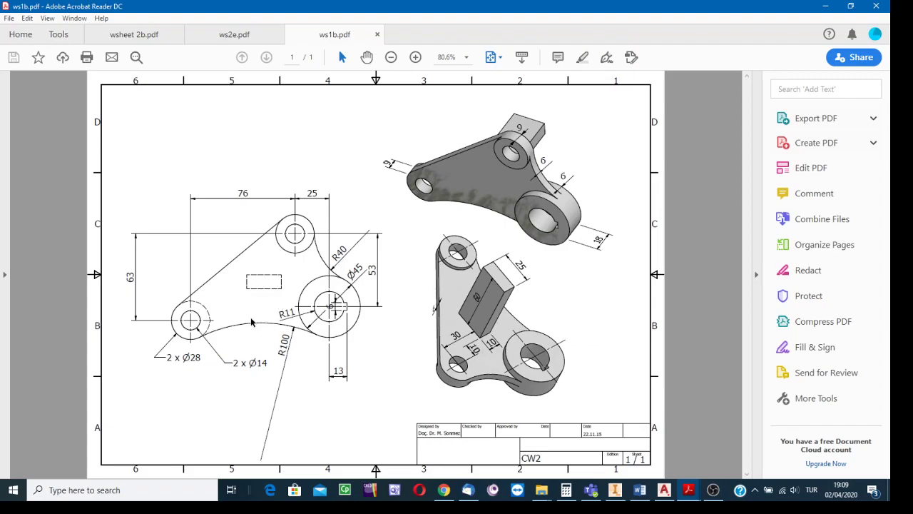
pyautogui.click(693, 490)
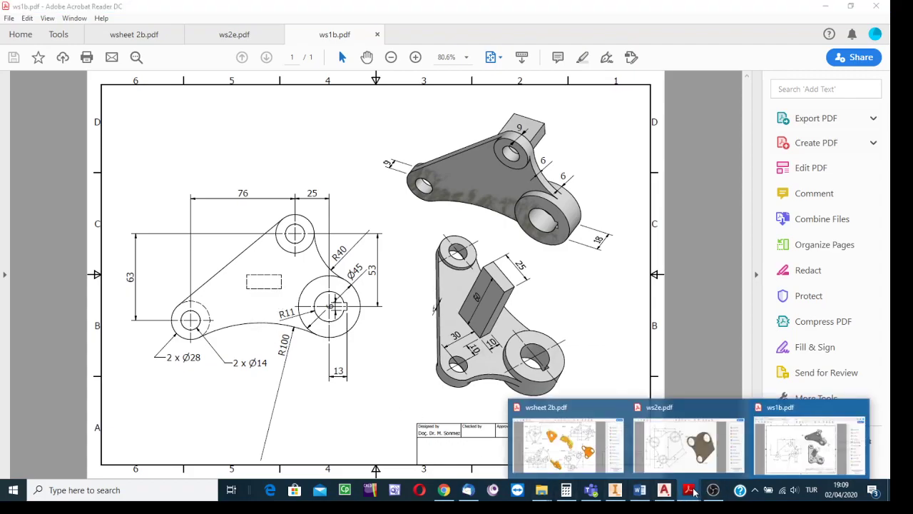
# Review the ws2e.pdf plate drawing, then go back to the AutoCAD A3 sheet
pyautogui.click(688, 442)
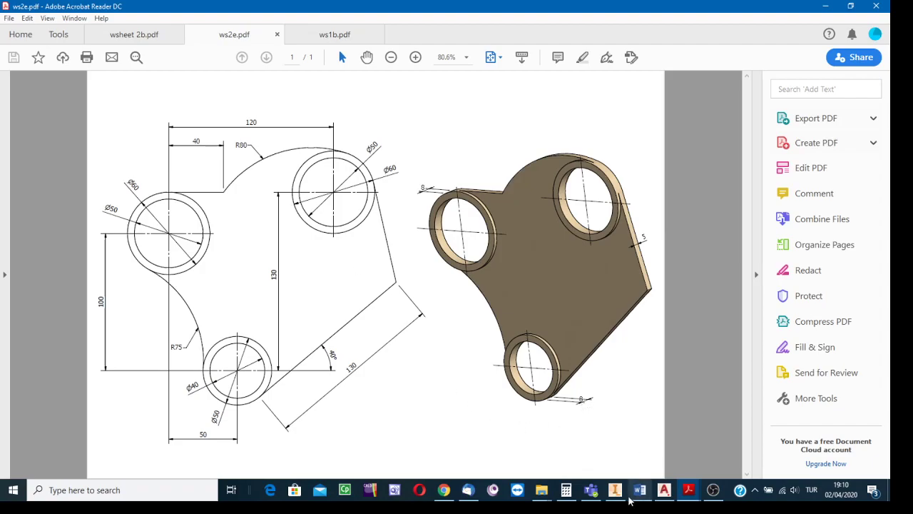
pyautogui.click(657, 492)
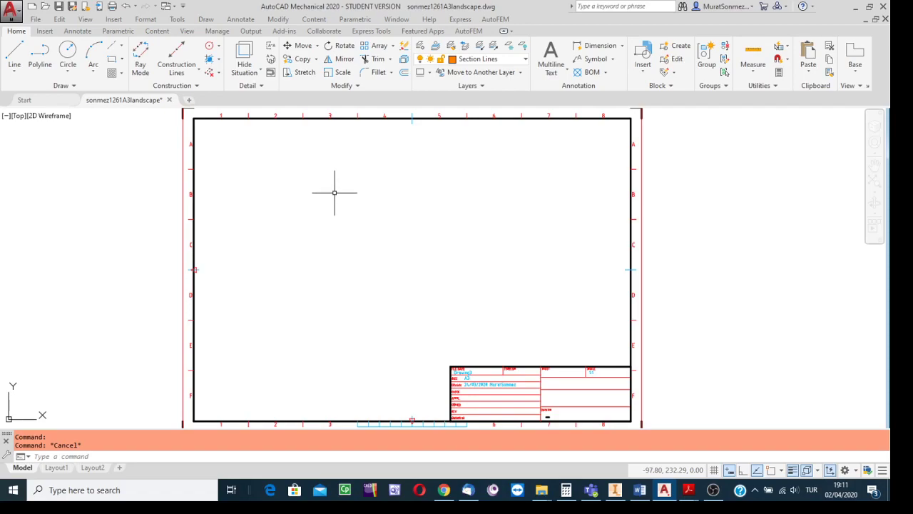
# Make Visible1 the current layer and start the Line command
pyautogui.click(526, 63)
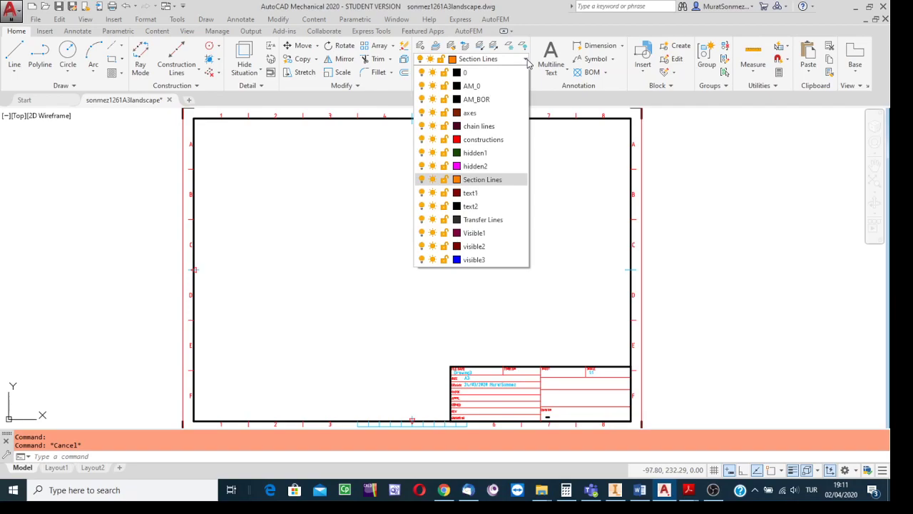
pyautogui.click(471, 234)
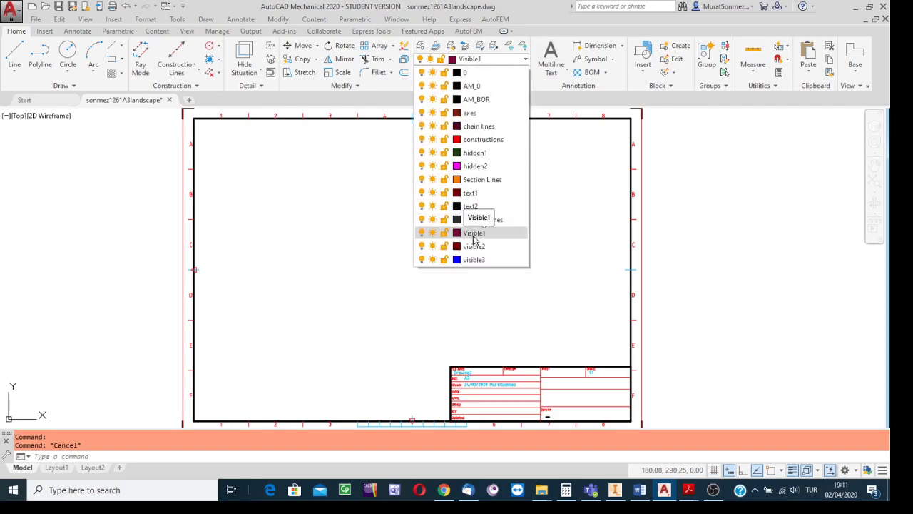
pyautogui.click(473, 233)
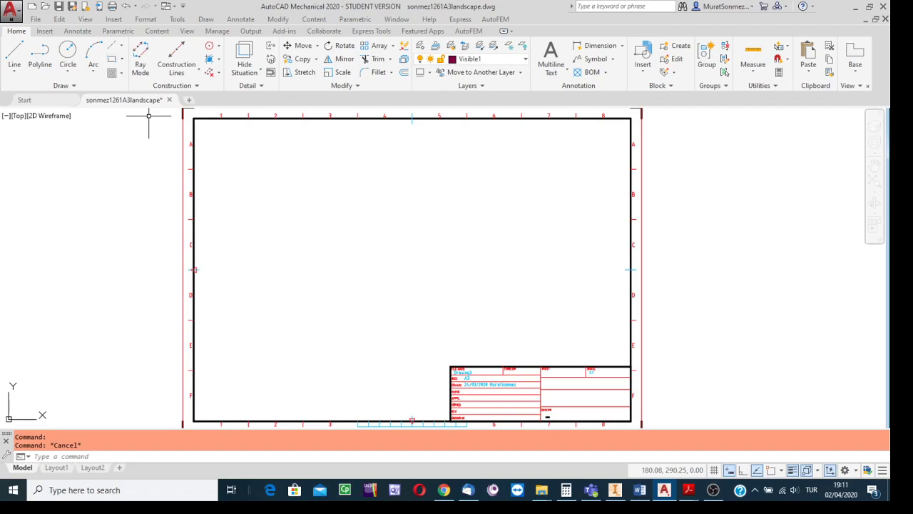
pyautogui.click(14, 53)
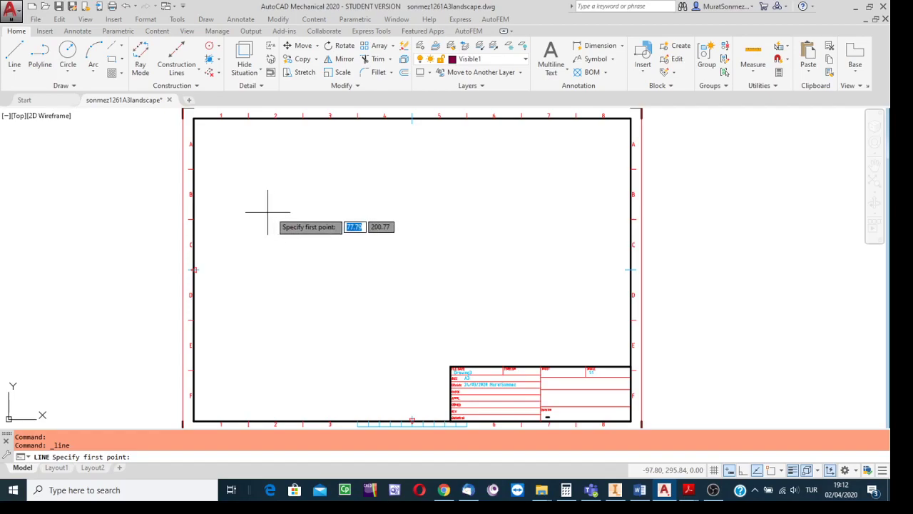
# Turn Dynamic Input on from the status bar
pyautogui.click(729, 470)
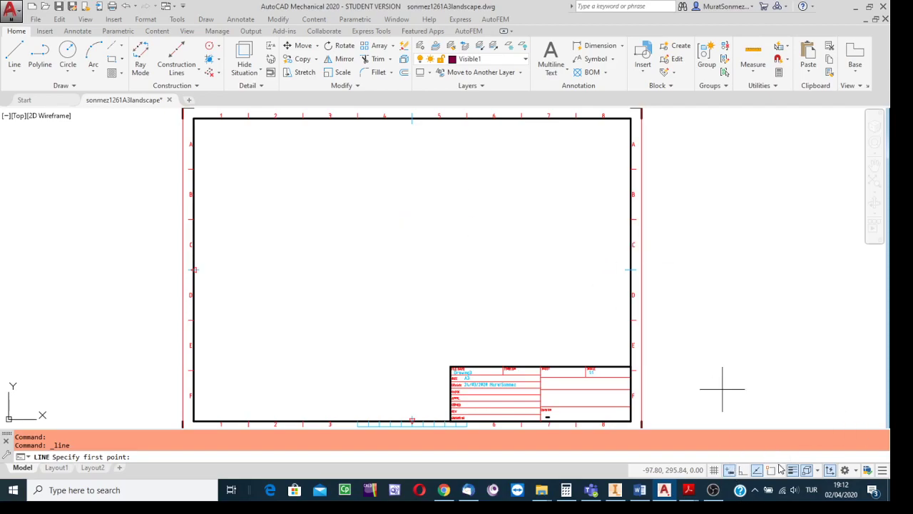
pyautogui.click(729, 470)
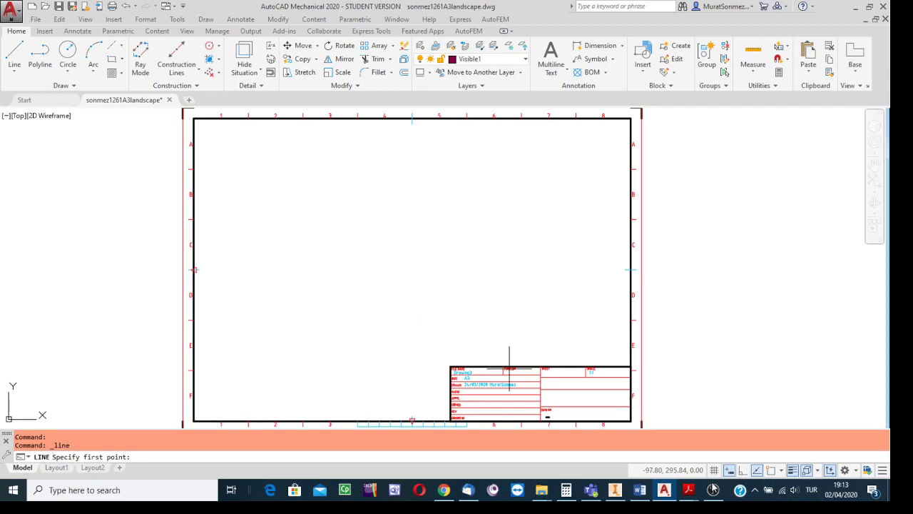
pyautogui.click(690, 491)
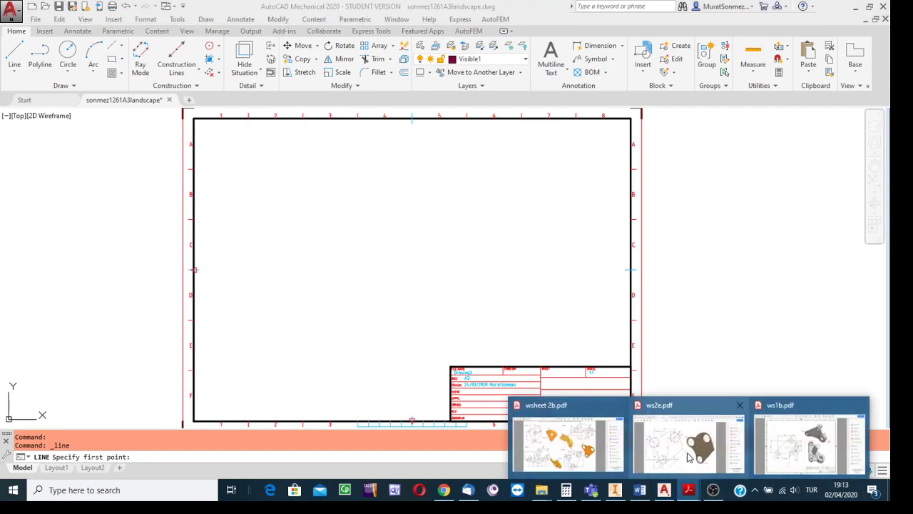
pyautogui.click(681, 456)
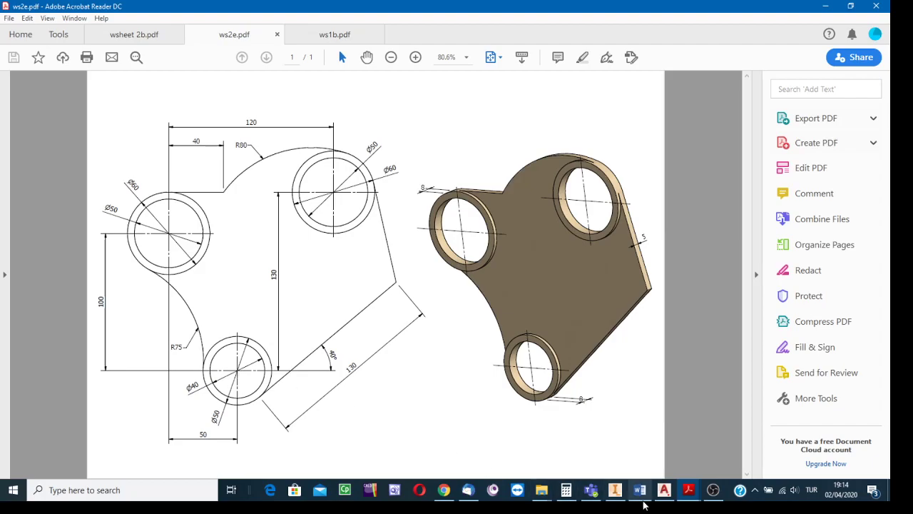
pyautogui.click(663, 490)
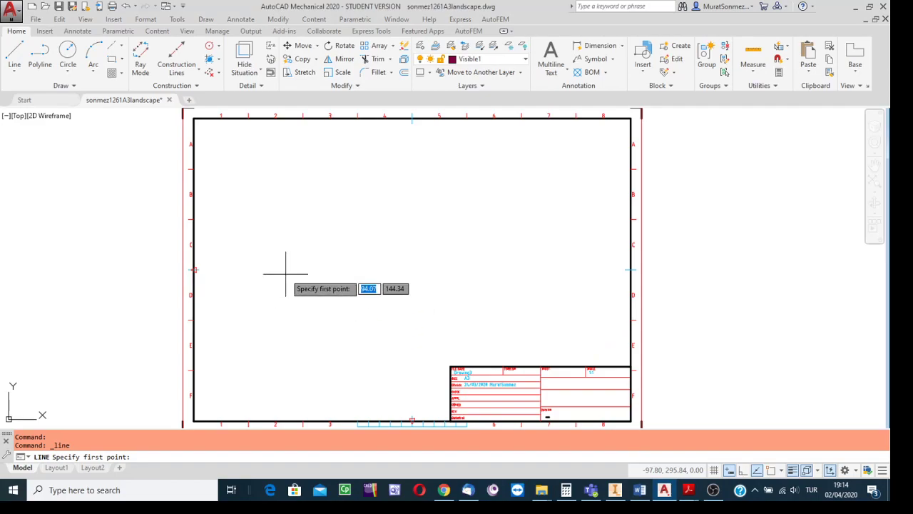
# Enter X 100 and Y 120 in dynamic input as the line's start point
pyautogui.write('100')
pyautogui.press('Tab')
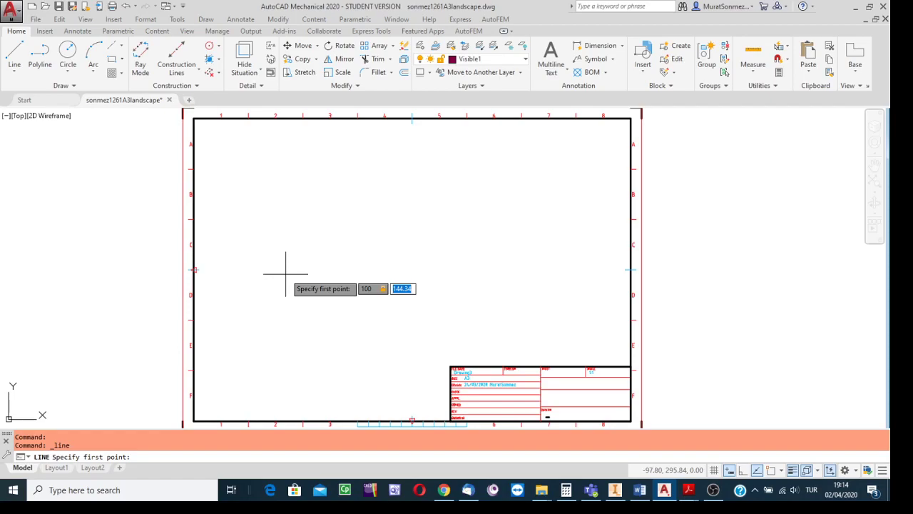
pyautogui.write('120')
pyautogui.press('Return')
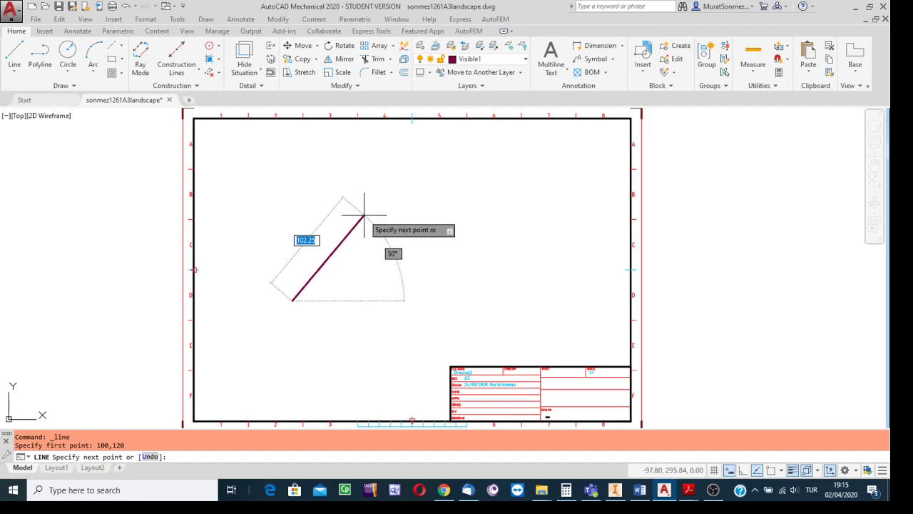
# Enable Snap Mode from the status bar
pyautogui.click(729, 468)
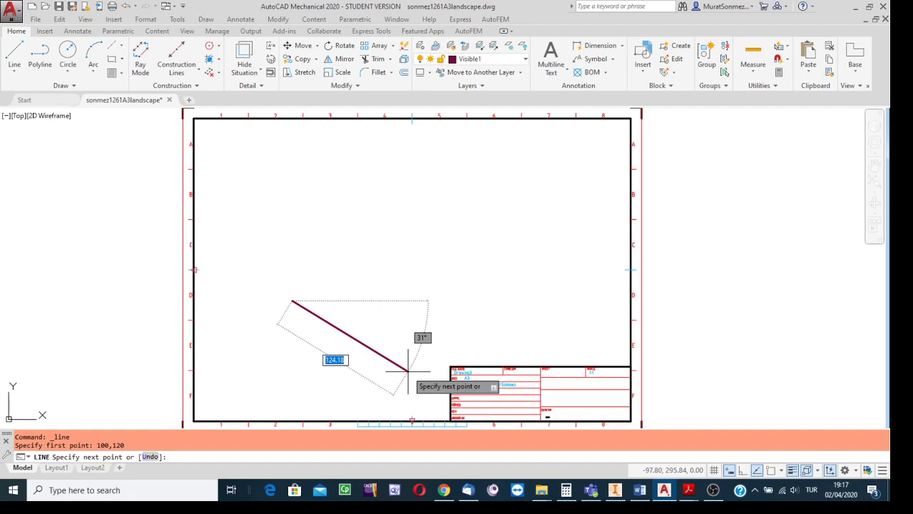
pyautogui.click(729, 473)
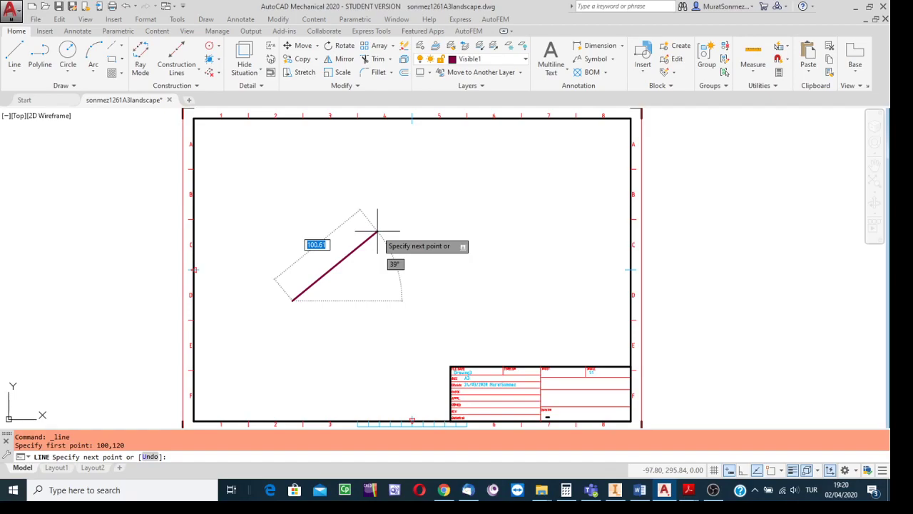
# Lock the first line's length at 80 from point 100,120, leaving its angle open
pyautogui.write('80')
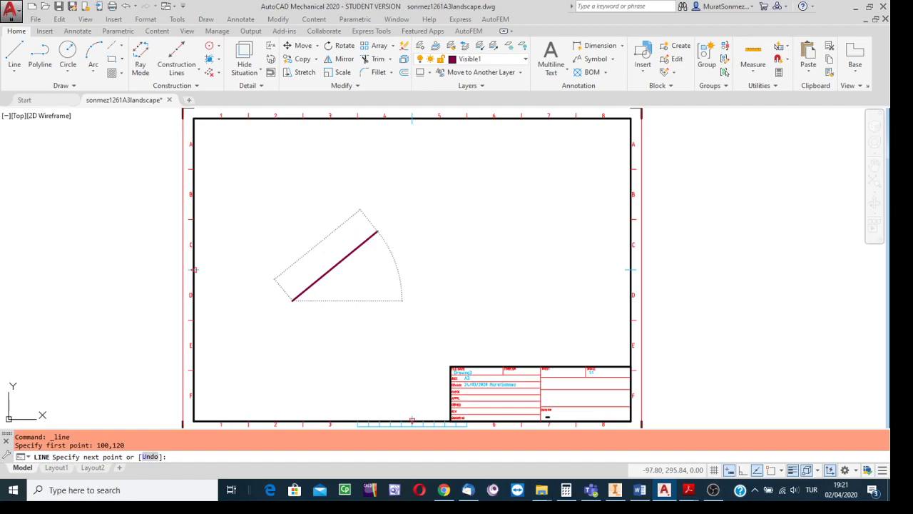
pyautogui.press('Tab')
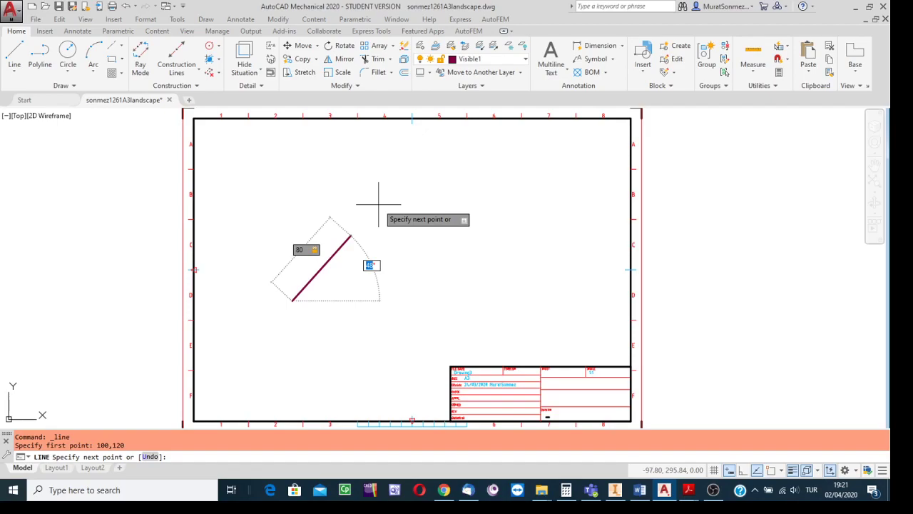
# Place the 80-unit line at 35° and lock the next segment's length at 100
pyautogui.write('35')
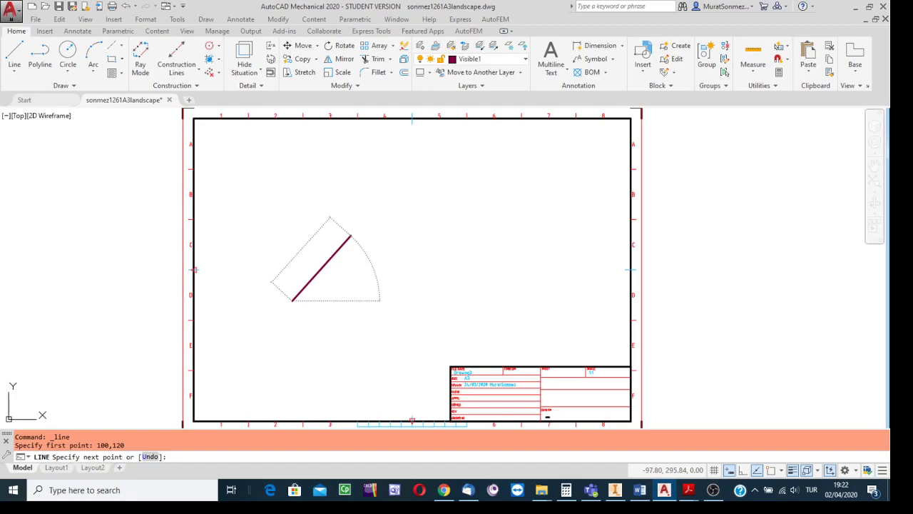
pyautogui.press('Return')
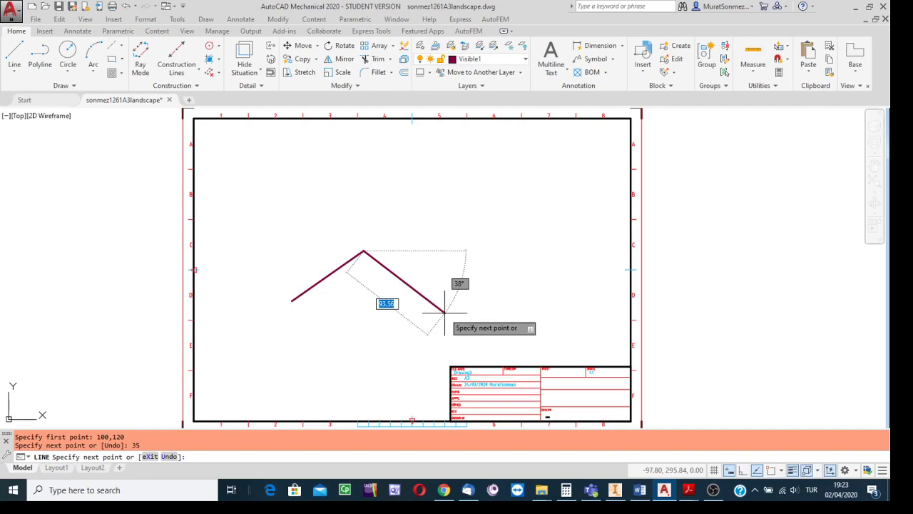
pyautogui.write('100')
pyautogui.press('Tab')
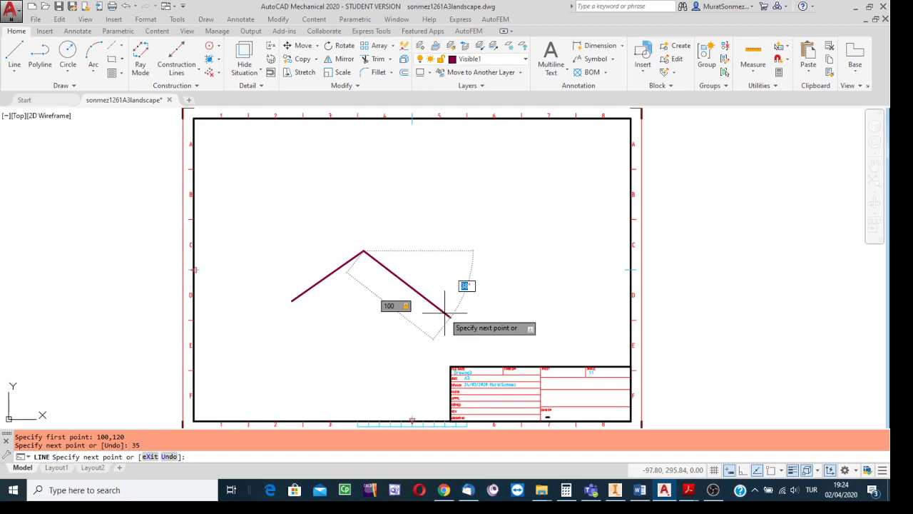
# Place the 100-unit segment at 30° from the peak to the right corner
pyautogui.write('30')
pyautogui.press('Return')
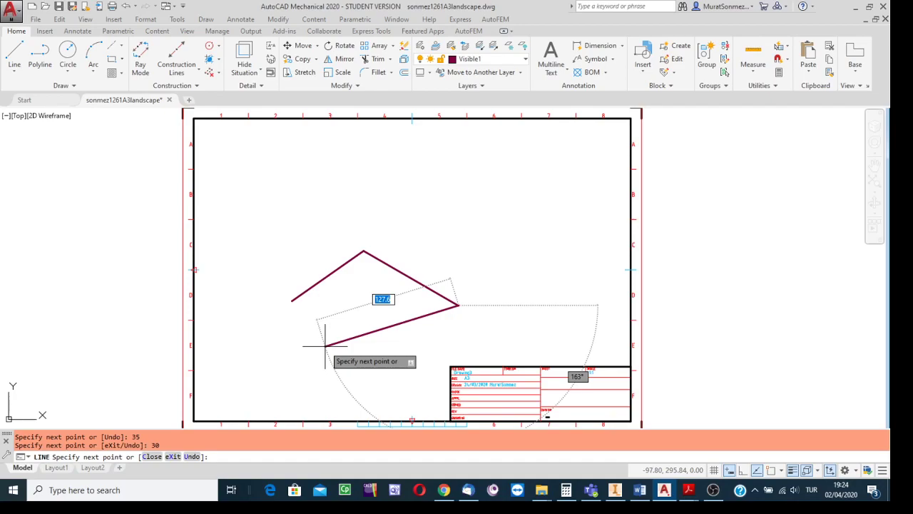
# Draw the third segment 130 units long at 160° down to the bottom corner
pyautogui.write('130')
pyautogui.press('Tab')
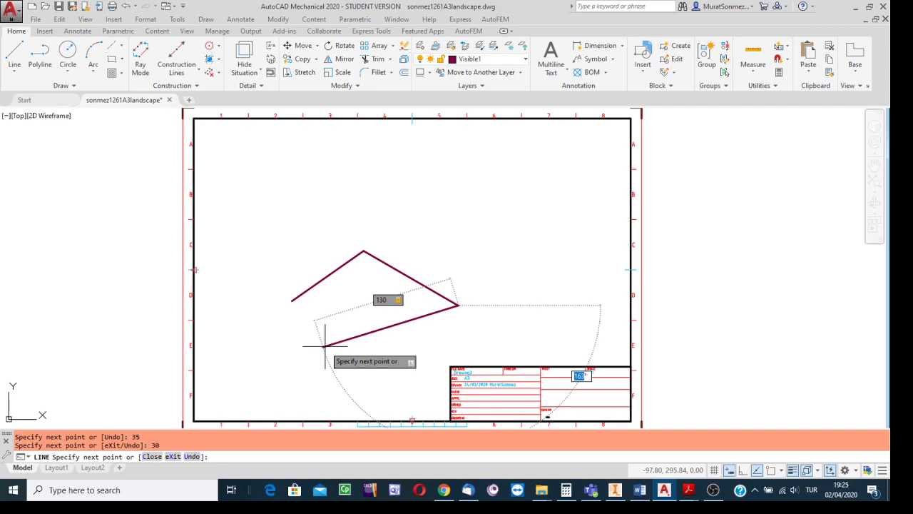
pyautogui.write('160')
pyautogui.press('Return')
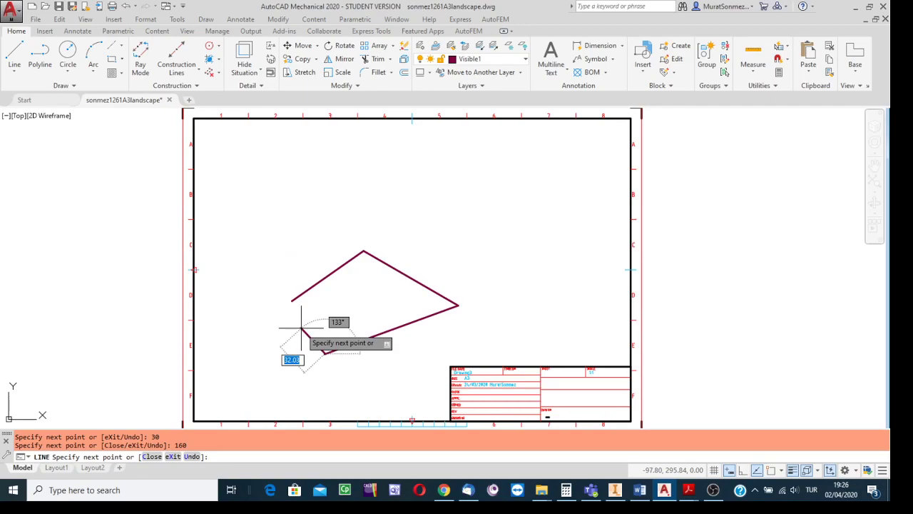
# Zoom in and recentre the view on the unfinished outline near its start
pyautogui.click(76, 86)
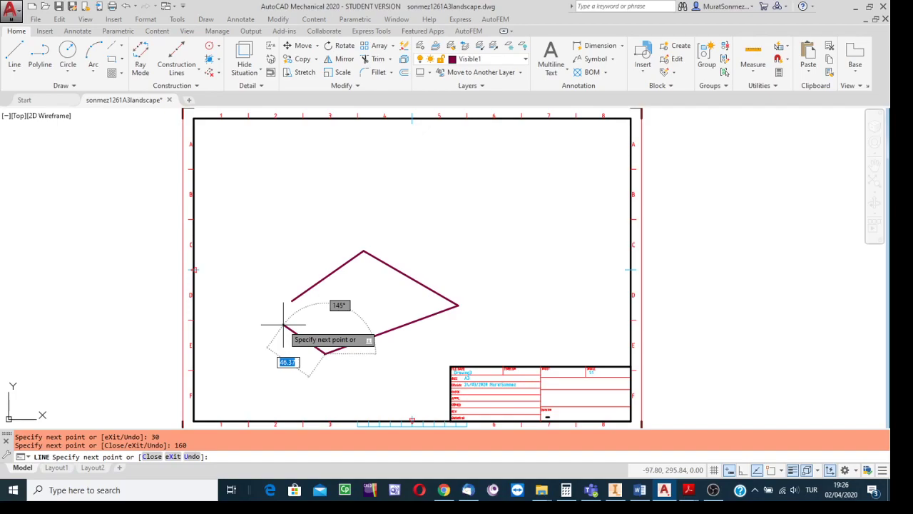
pyautogui.scroll(2, 283, 325)
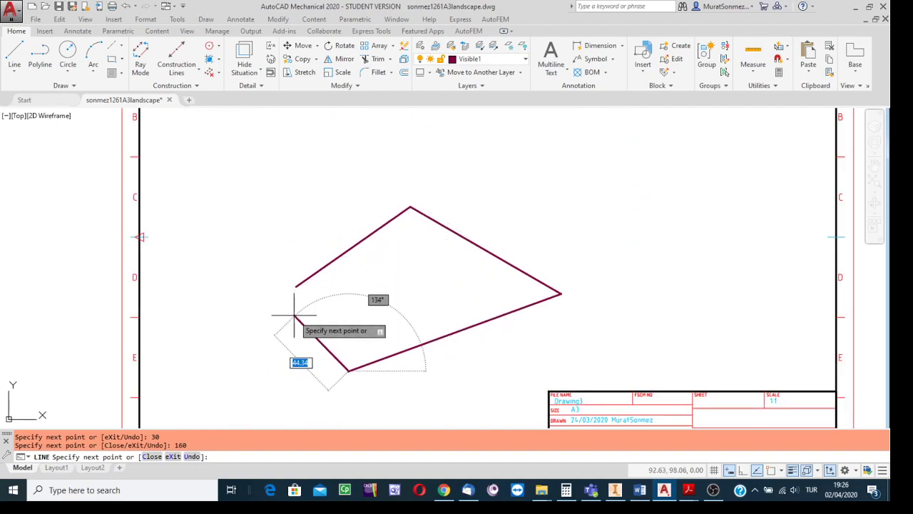
pyautogui.moveTo(279, 316); pyautogui.dragTo(261, 235, button='middle')
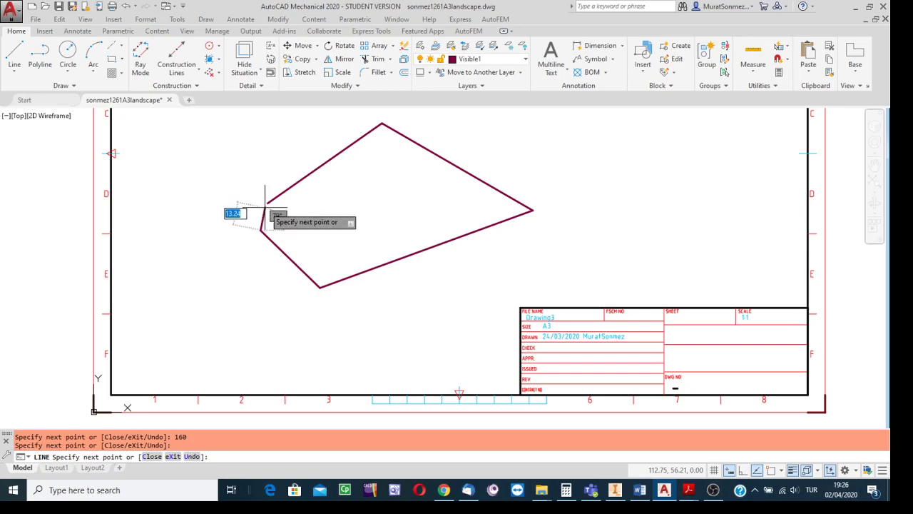
# Place a short line from the bottom corner to just below the start, and enable object snap
pyautogui.click(261, 228)
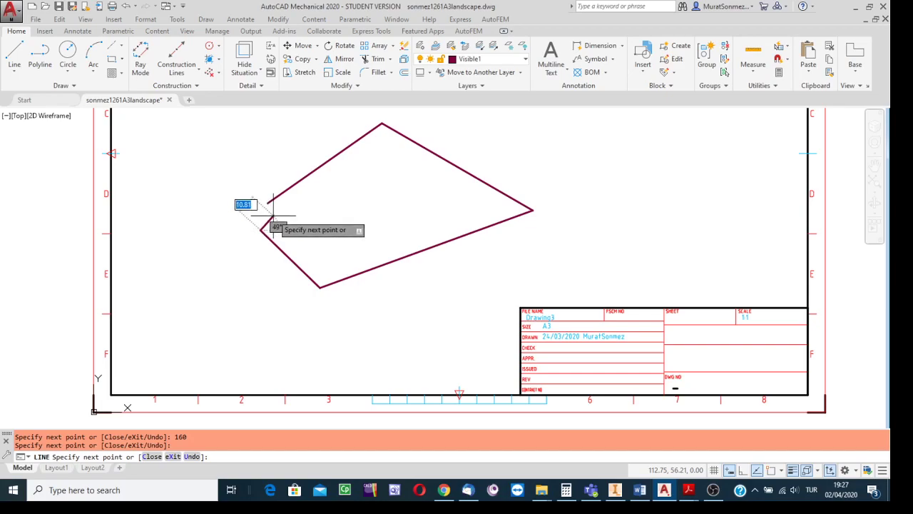
pyautogui.click(771, 470)
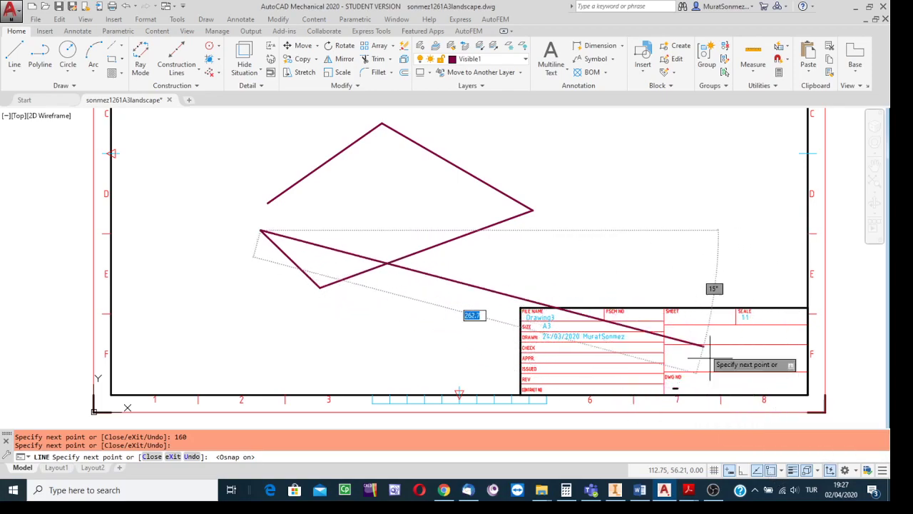
pyautogui.click(781, 471)
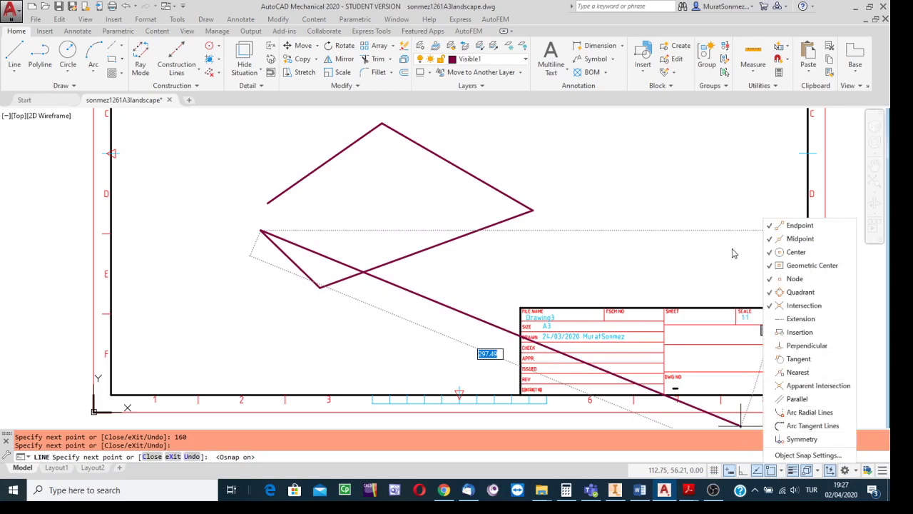
# Turn off Midpoint object snapping so only Endpoint snapping stays active
pyautogui.click(776, 241)
pyautogui.click(698, 215)
pyautogui.scroll(7, 272, 226)
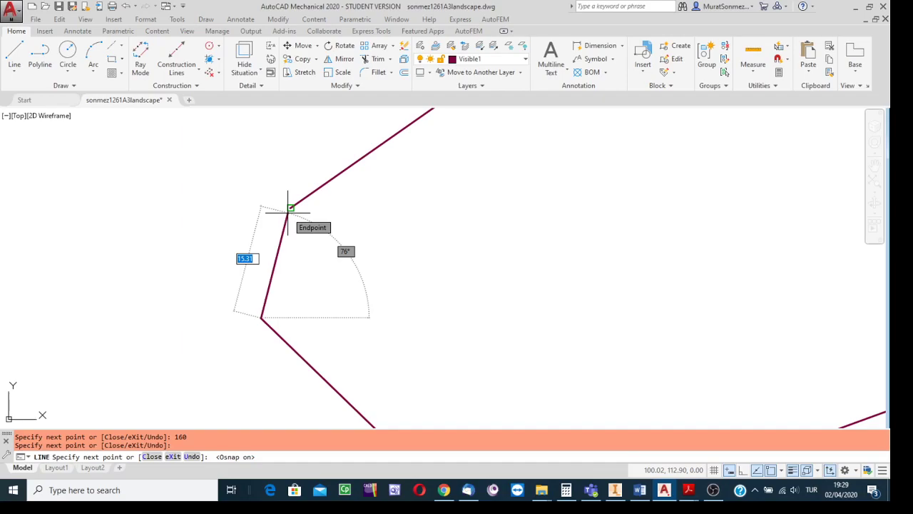
# Snap the closing line onto the outline's starting endpoint and end the LINE command
pyautogui.click(289, 208)
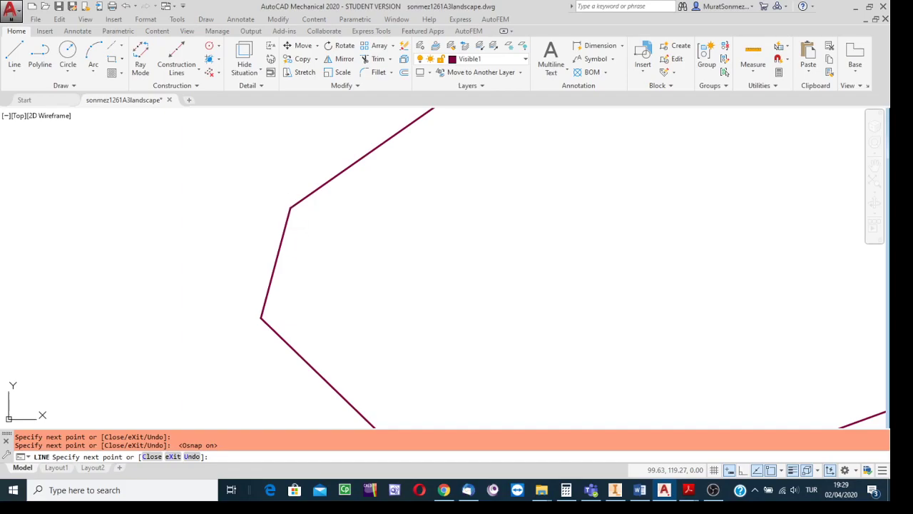
pyautogui.press('Escape')
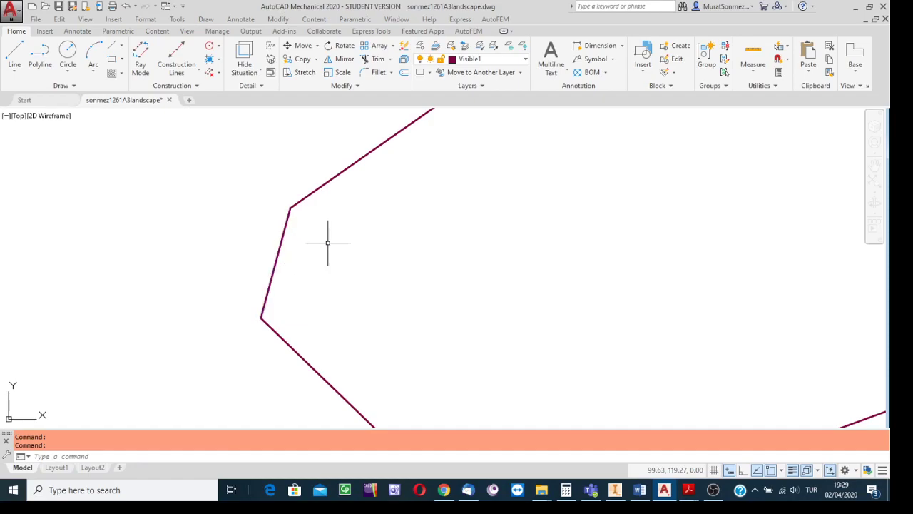
# Zoom out to show the closed outline with the red border and title block
pyautogui.scroll(2, 361, 249)
pyautogui.scroll(-5, 360, 249)
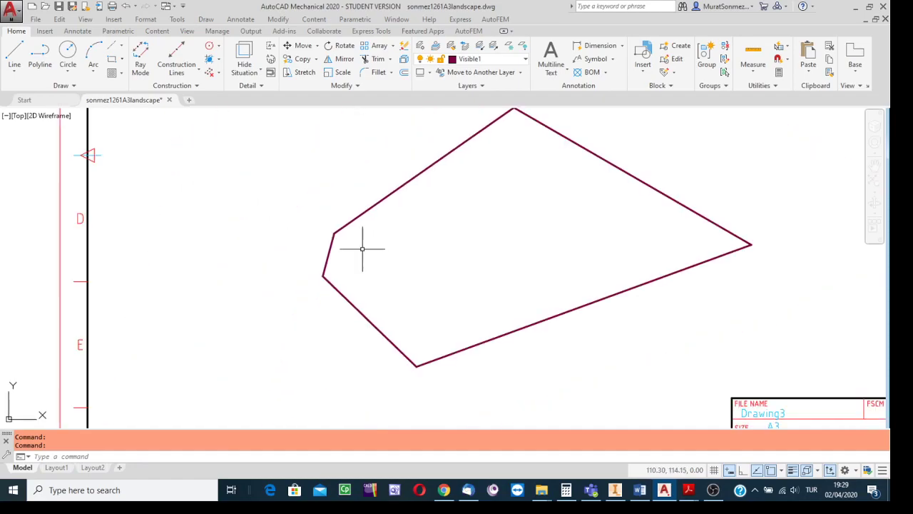
pyautogui.scroll(-3, 385, 249)
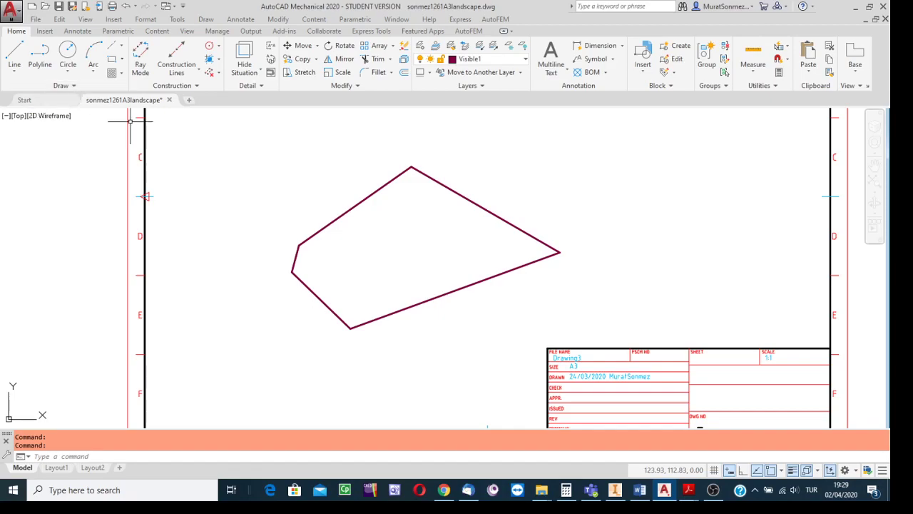
pyautogui.press('Escape')
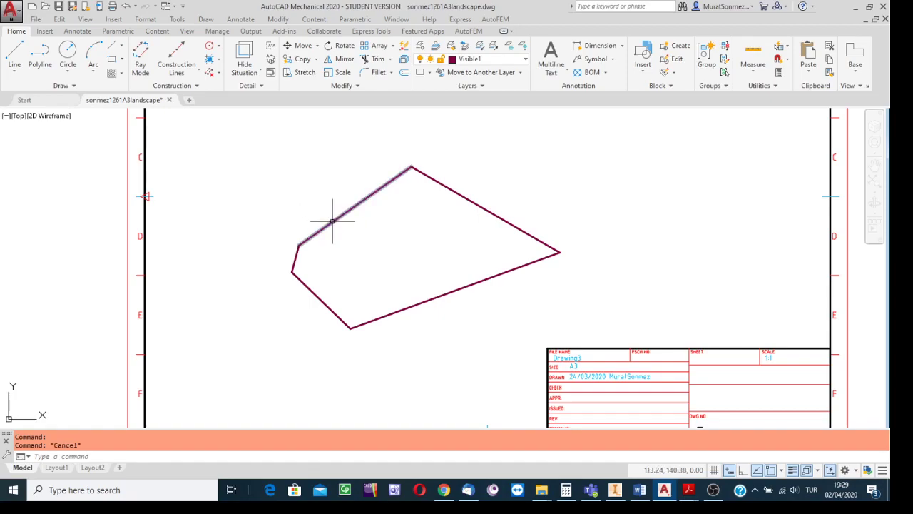
pyautogui.click(332, 221)
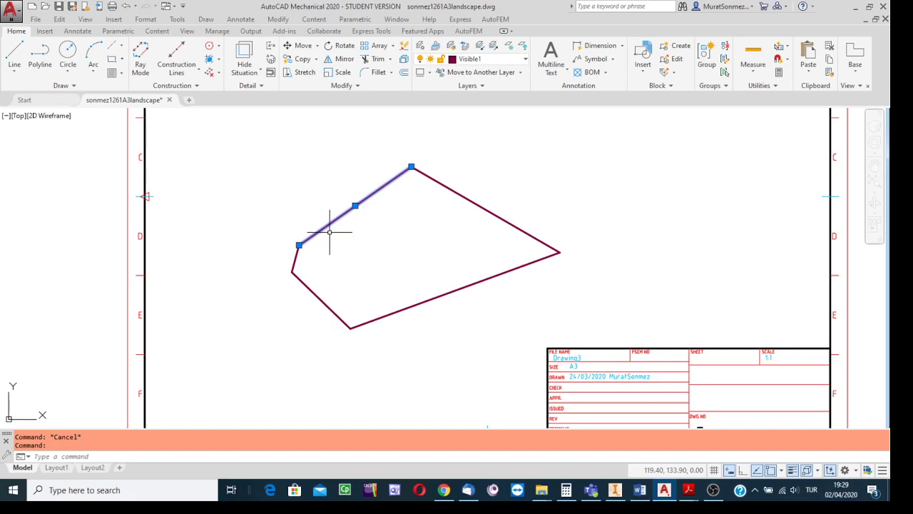
pyautogui.moveTo(299, 245)
pyautogui.press('Escape')
pyautogui.click(459, 195)
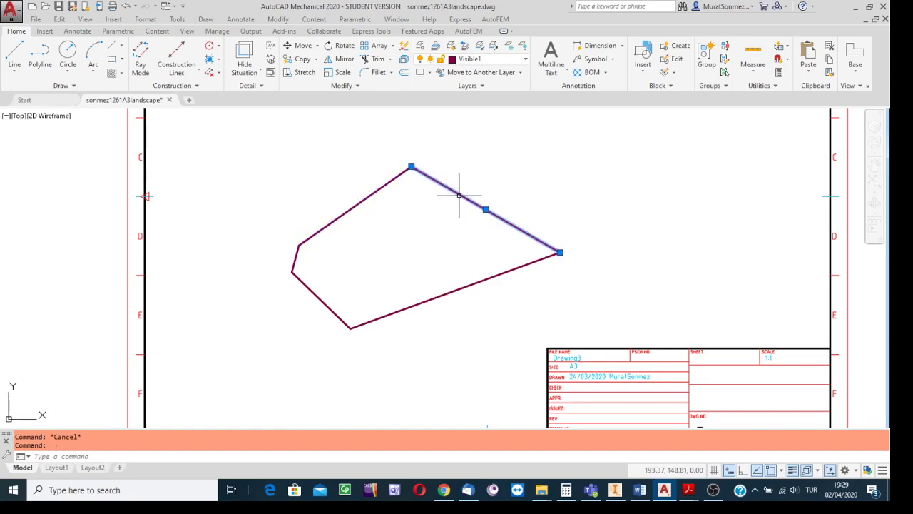
pyautogui.press('Escape')
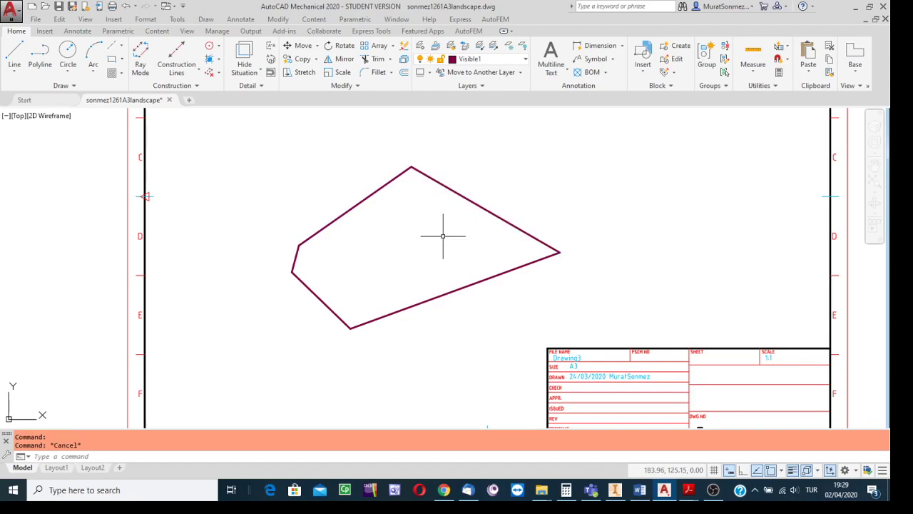
pyautogui.click(446, 187)
pyautogui.click(367, 197)
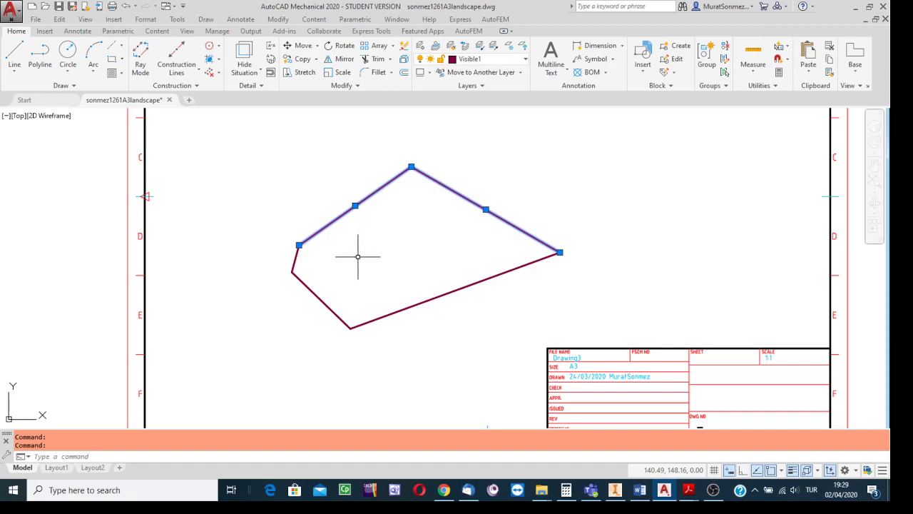
pyautogui.click(295, 258)
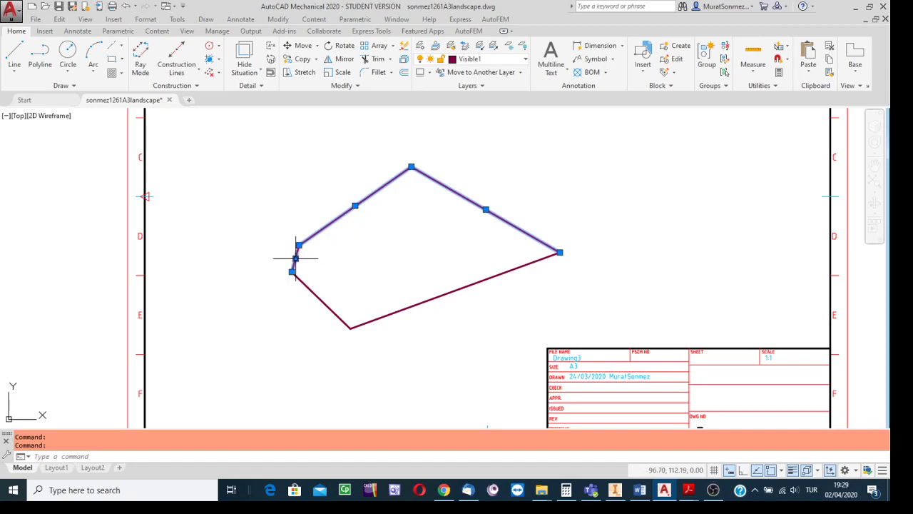
pyautogui.press('Escape')
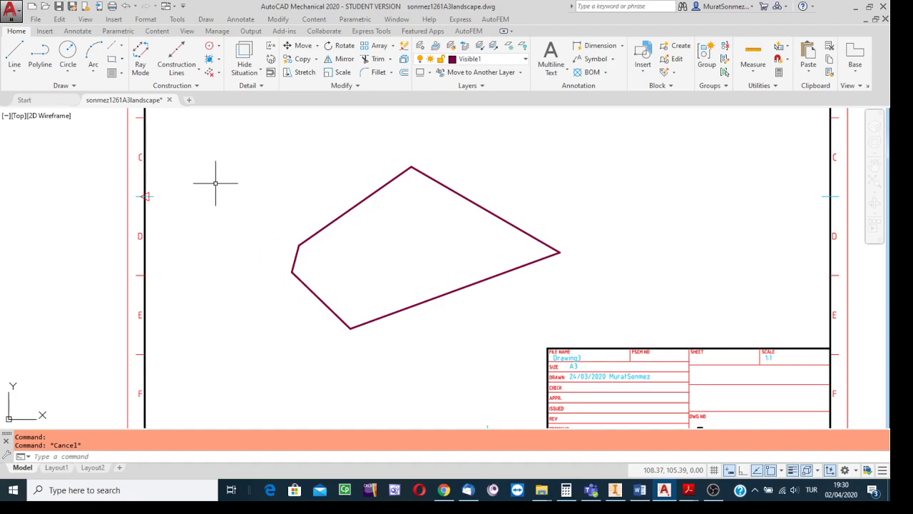
# Convert the polygon's five edge lines into a single region with the Region tool
pyautogui.click(75, 86)
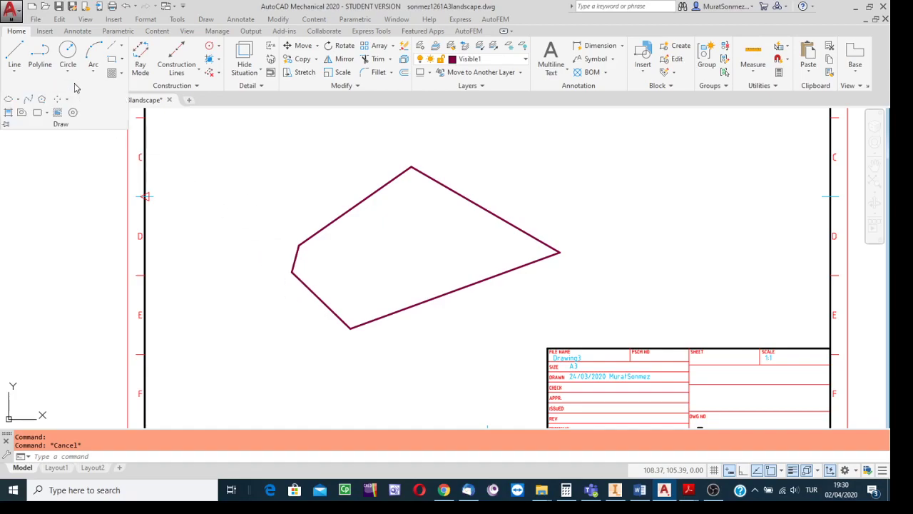
pyautogui.click(22, 114)
pyautogui.click(603, 136)
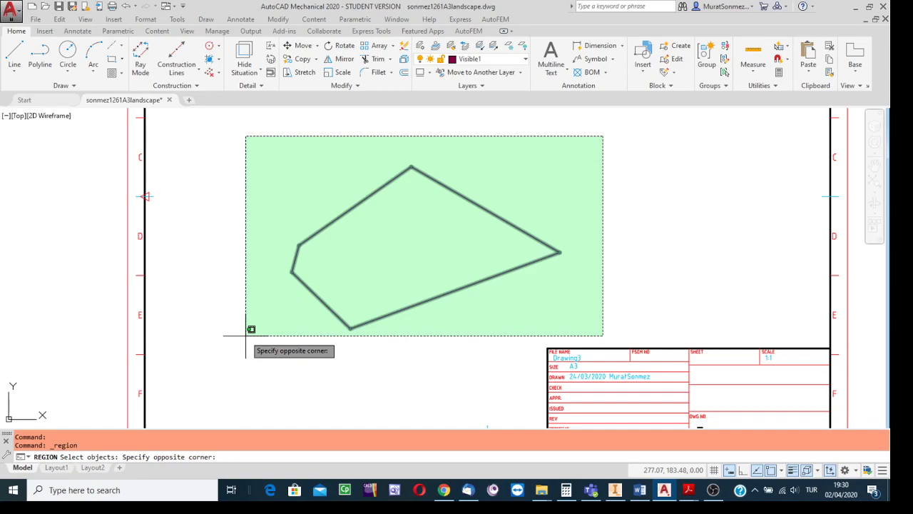
pyautogui.click(246, 335)
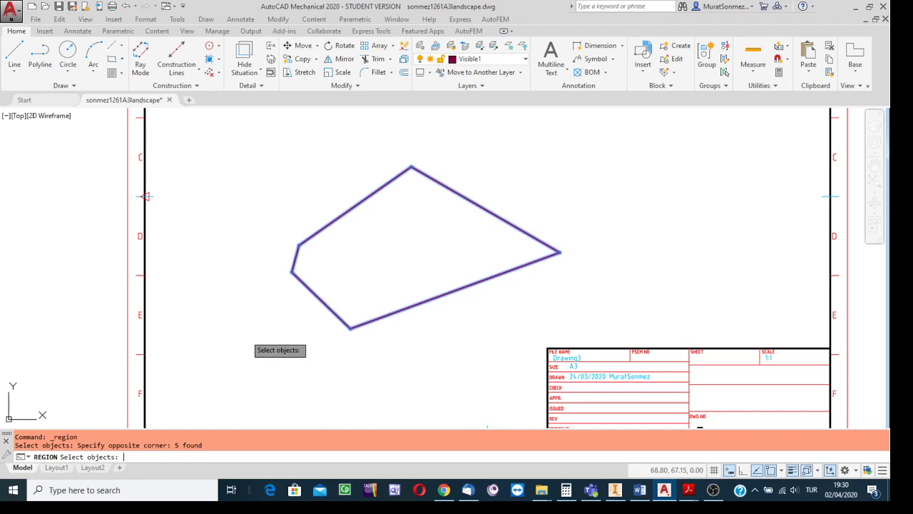
pyautogui.press('Return')
pyautogui.press('Escape')
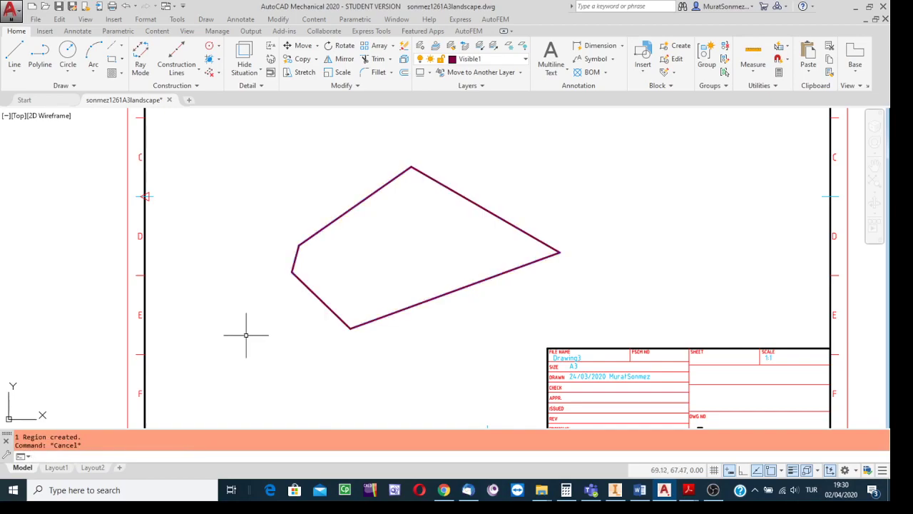
pyautogui.click(309, 288)
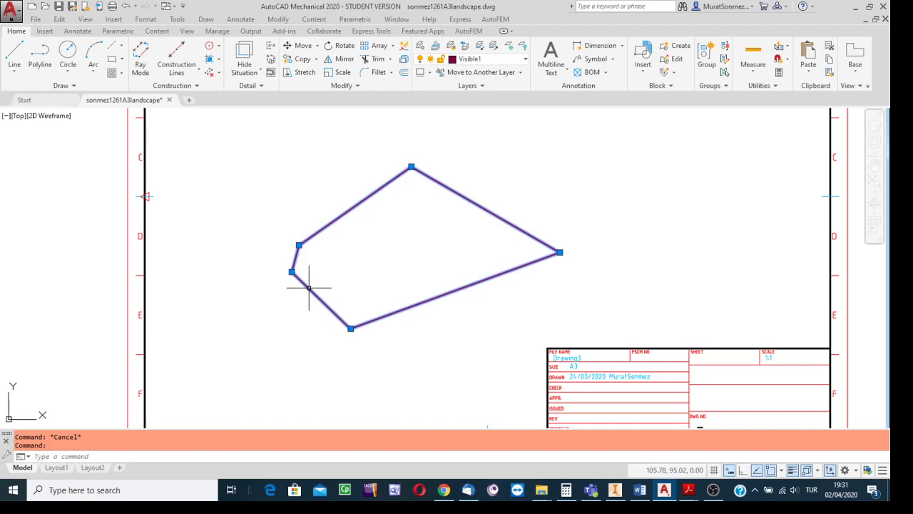
pyautogui.press('Escape')
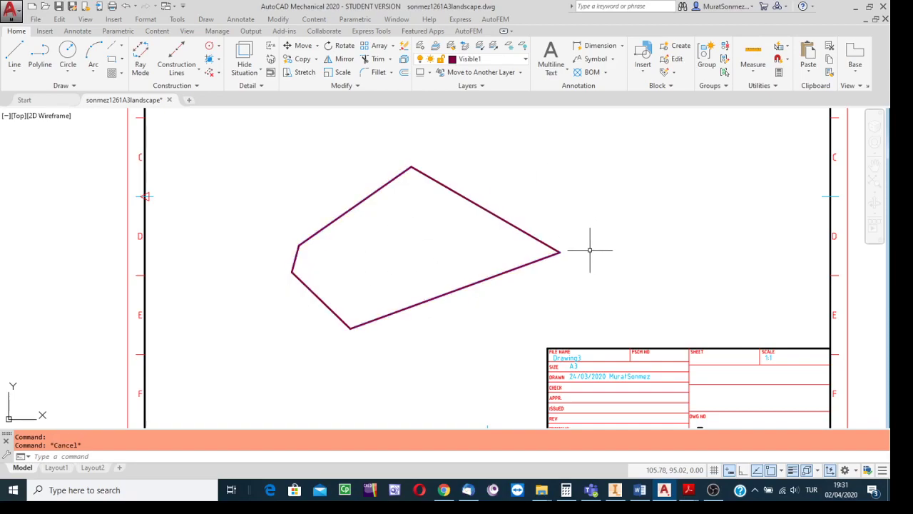
pyautogui.click(70, 85)
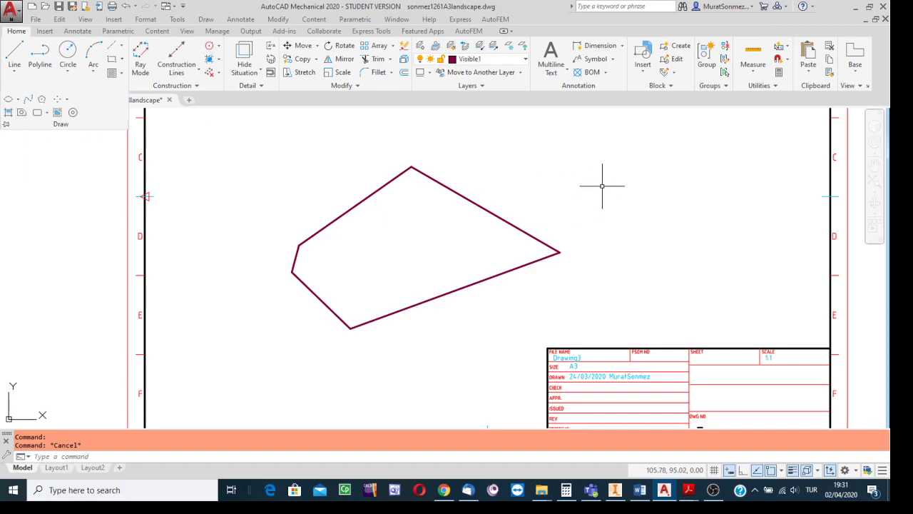
pyautogui.press('Escape')
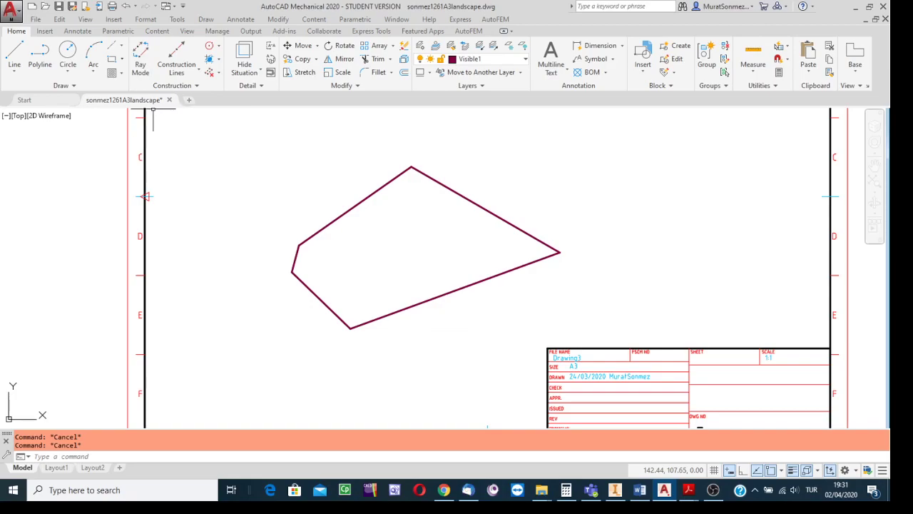
pyautogui.click(40, 57)
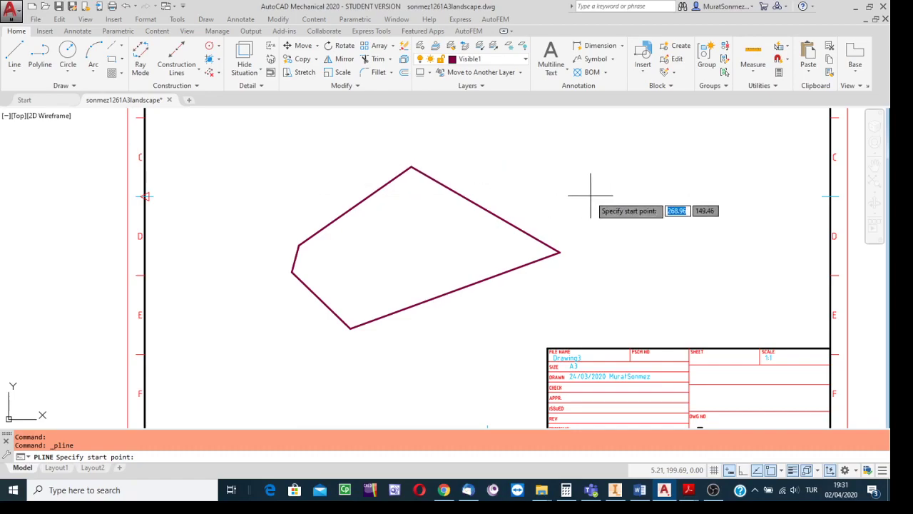
pyautogui.press('Escape')
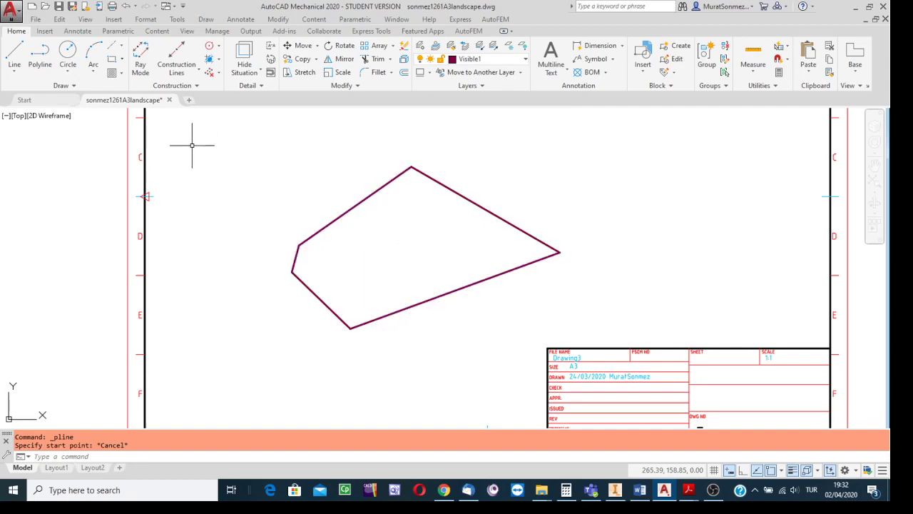
# Make visible3 the current layer and start a new polyline
pyautogui.click(525, 62)
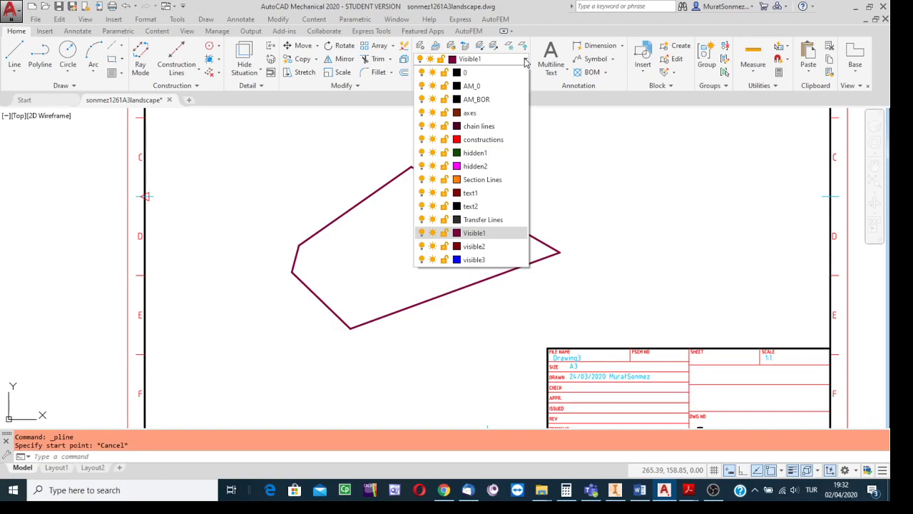
pyautogui.click(473, 260)
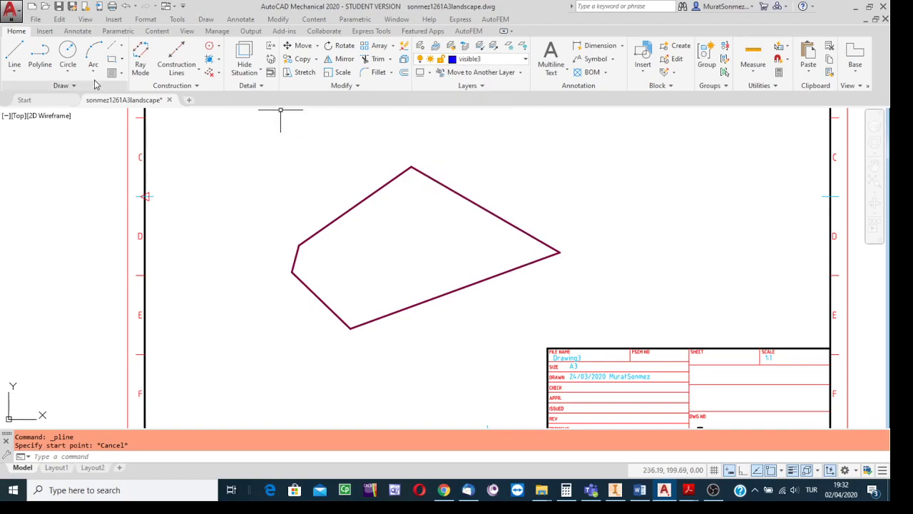
pyautogui.click(40, 55)
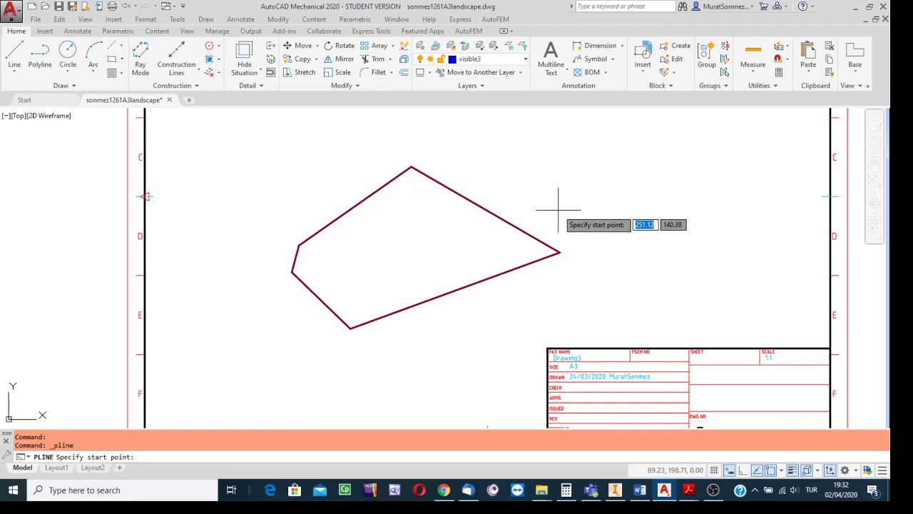
# Start the blue polyline at 250,140 and draw a 50-unit side at 30°
pyautogui.write('2500')
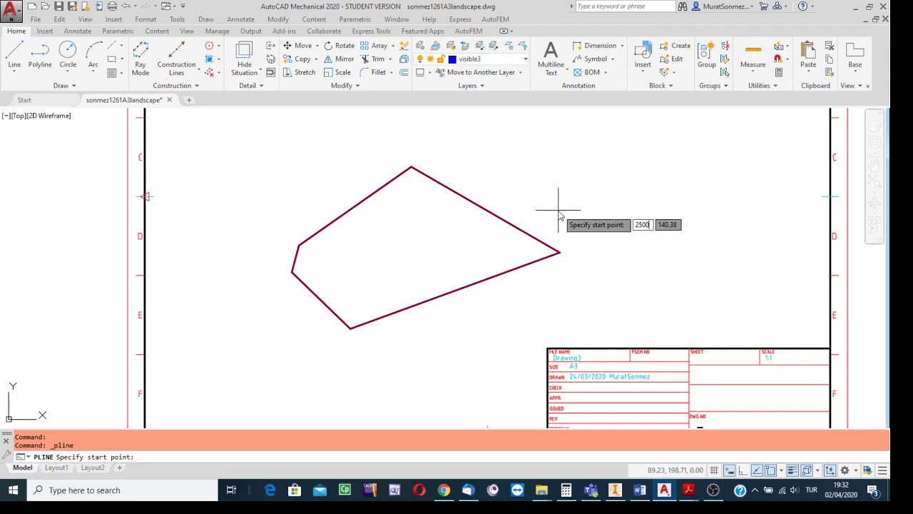
pyautogui.press('BackSpace')
pyautogui.press('Tab')
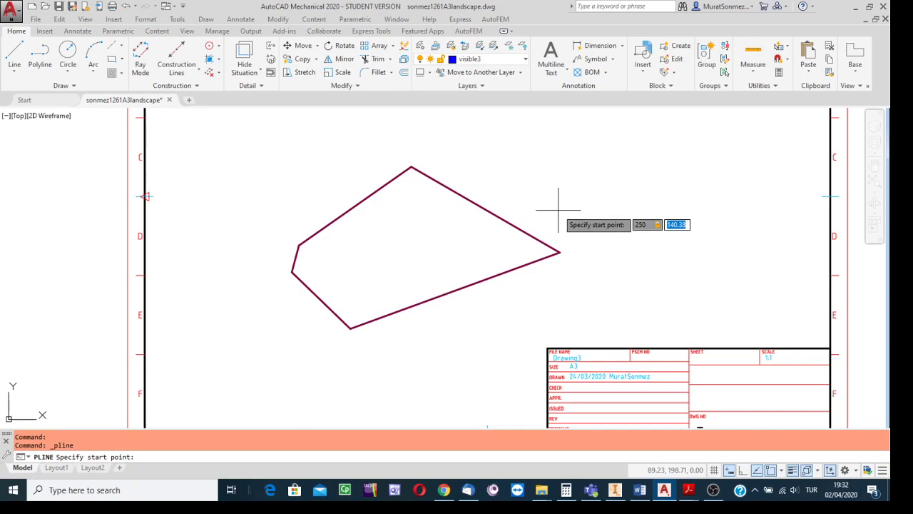
pyautogui.write('140')
pyautogui.press('Return')
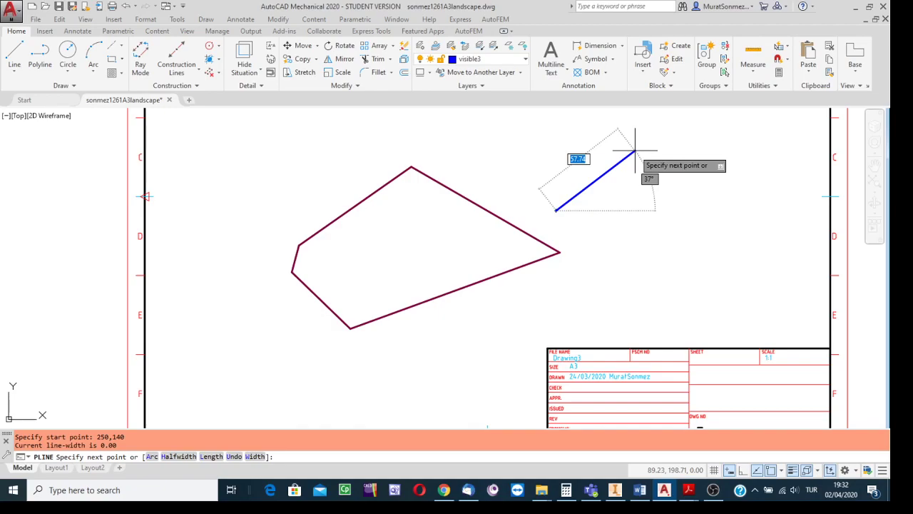
pyautogui.write('50')
pyautogui.press('Tab')
pyautogui.write('30')
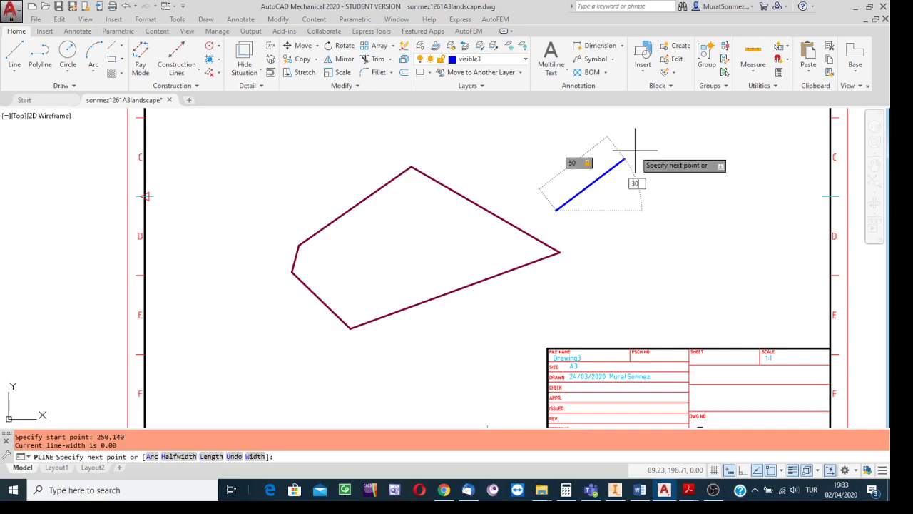
pyautogui.press('Return')
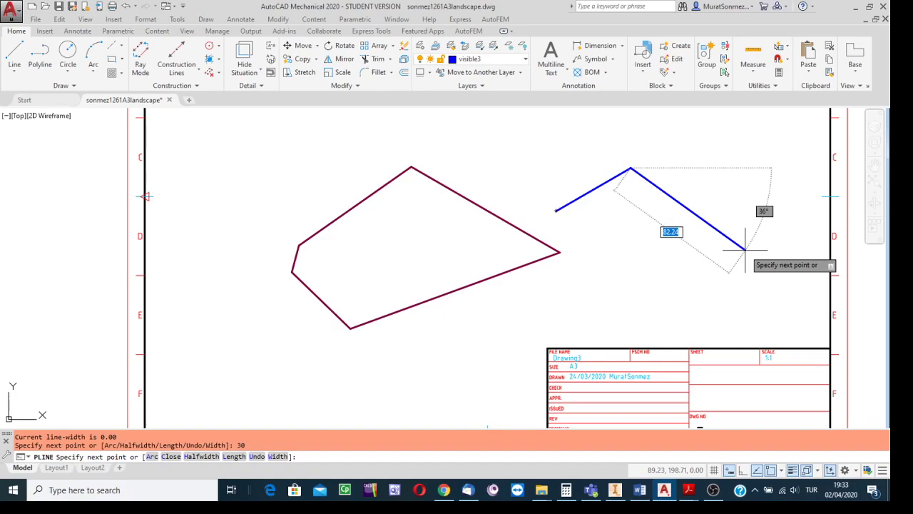
# Add an 80-unit side at 35° and a 100-unit side at 160°
pyautogui.write('80')
pyautogui.press('Tab')
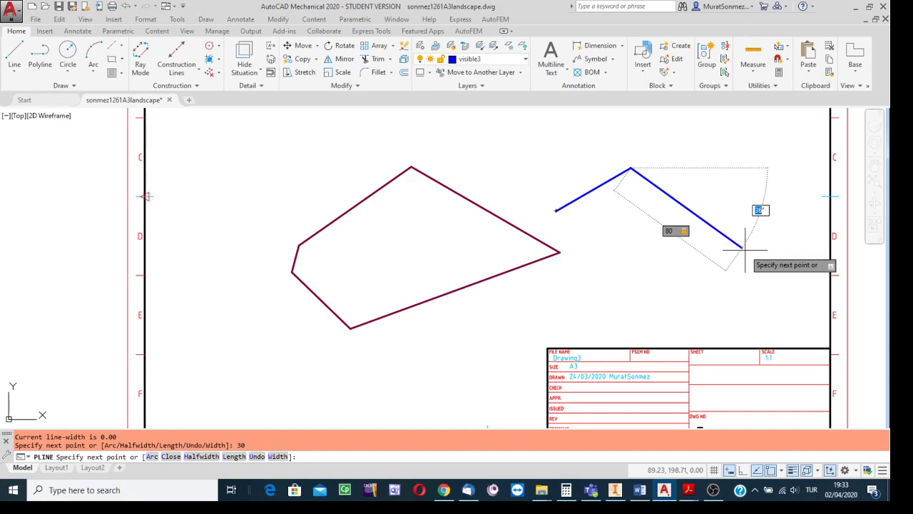
pyautogui.write('35')
pyautogui.press('Return')
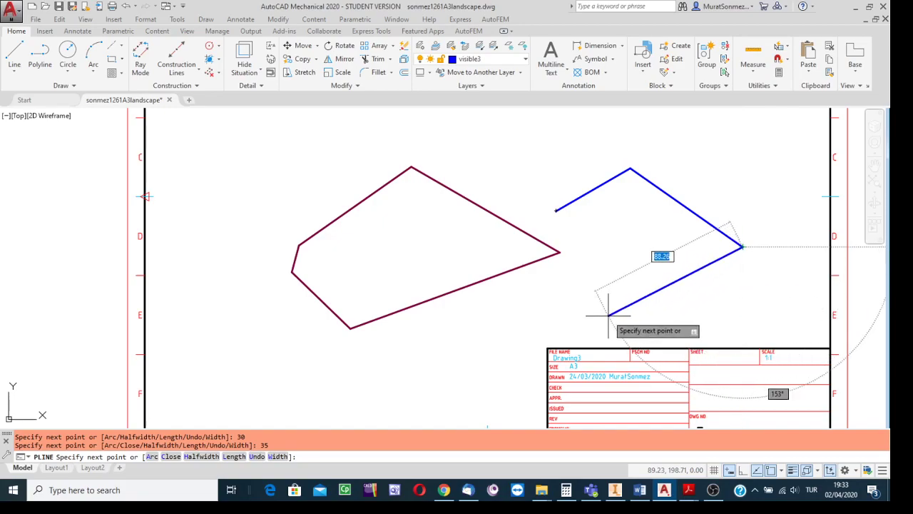
pyautogui.write('100')
pyautogui.press('Tab')
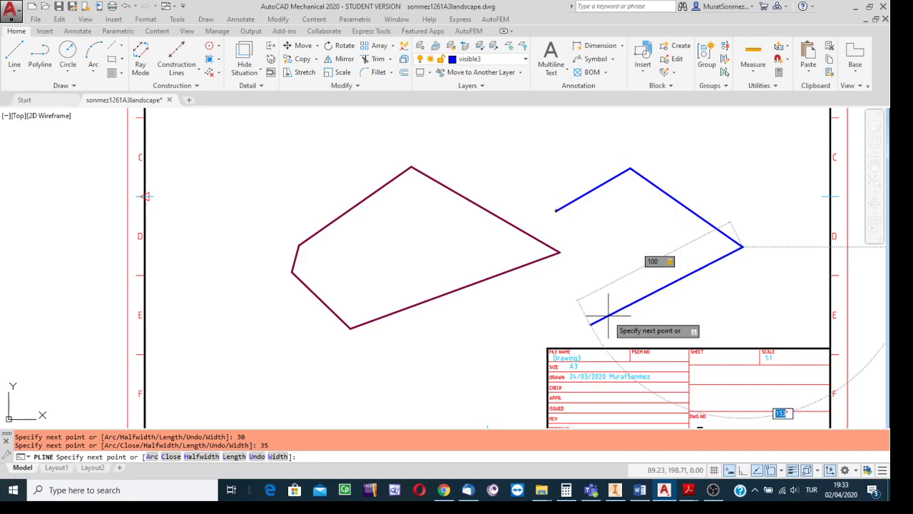
pyautogui.write('160')
pyautogui.press('Return')
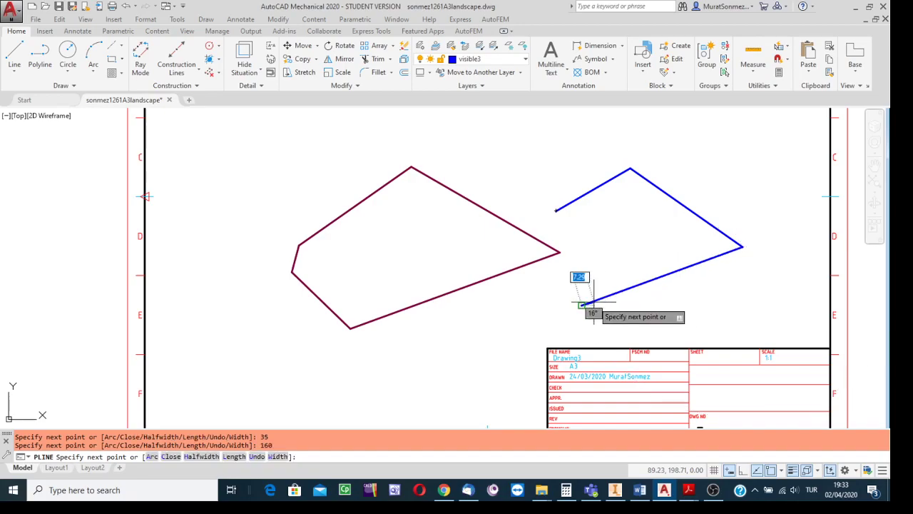
# Place the last corner and close the blue outline at its starting point
pyautogui.click(506, 254)
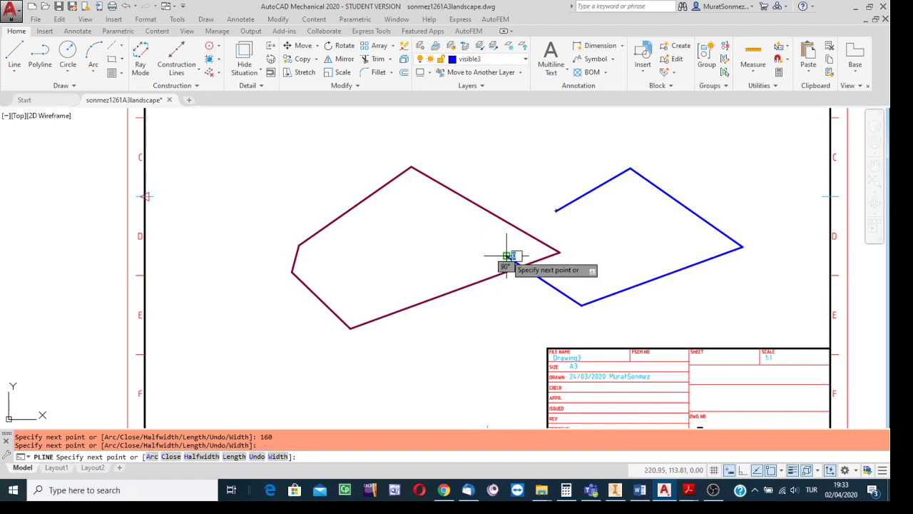
pyautogui.click(556, 211)
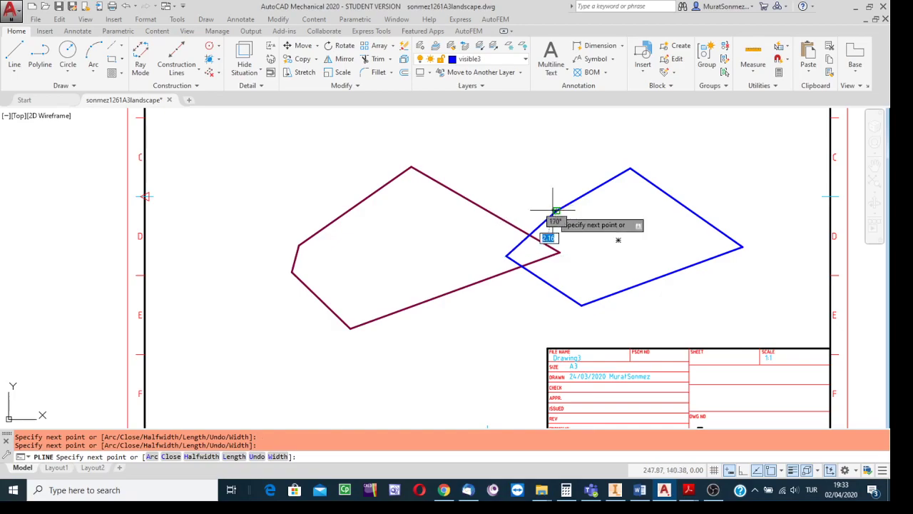
pyautogui.press('Escape')
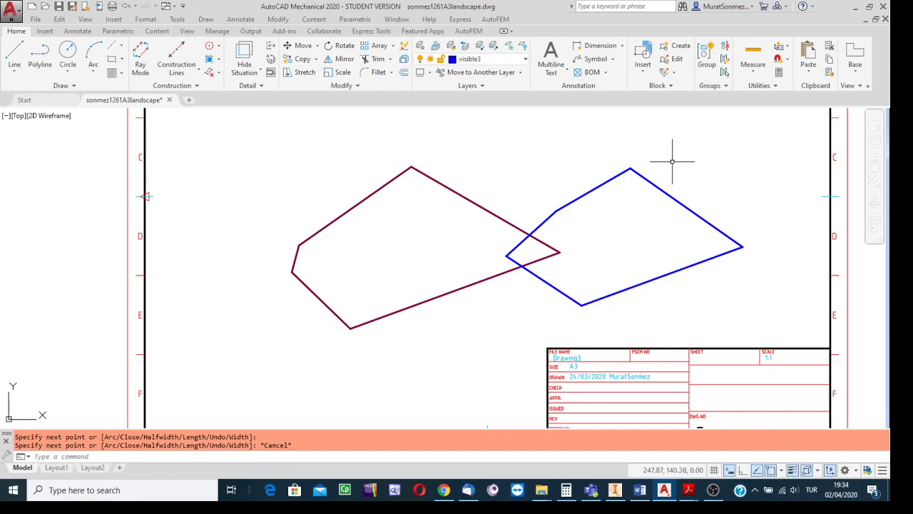
# Make visible2 the current layer and start a straight line
pyautogui.click(525, 62)
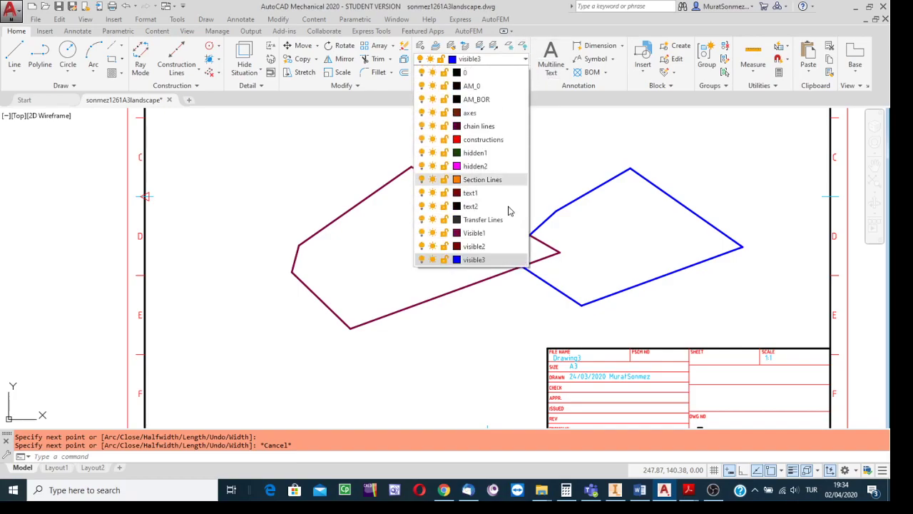
pyautogui.click(474, 246)
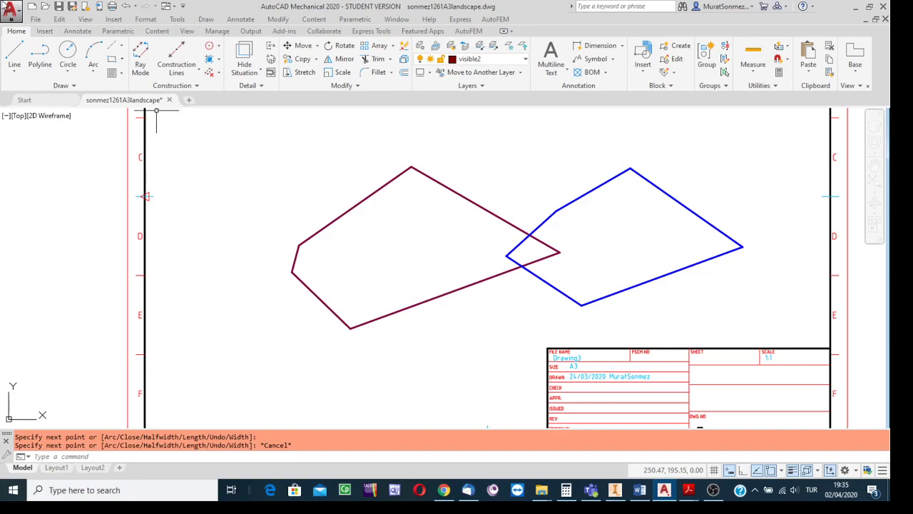
pyautogui.click(14, 54)
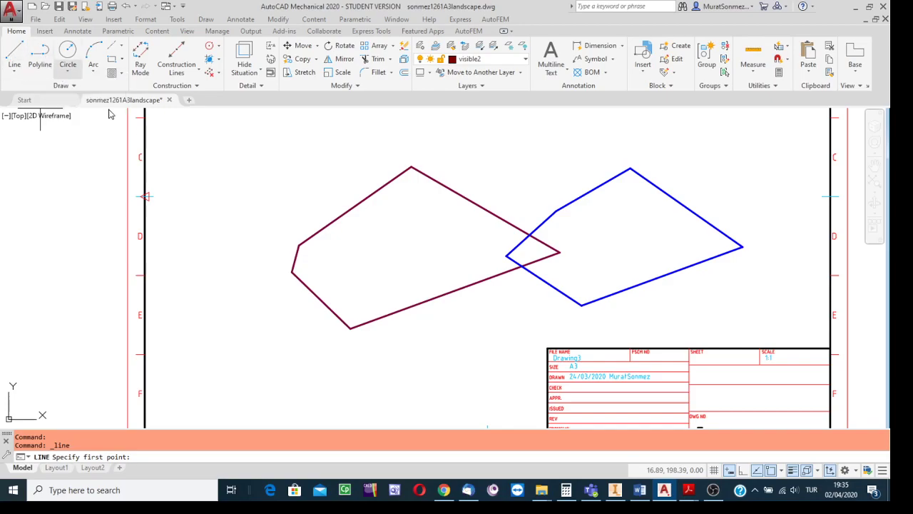
# Cancel the line and start a polyline instead
pyautogui.press('Escape')
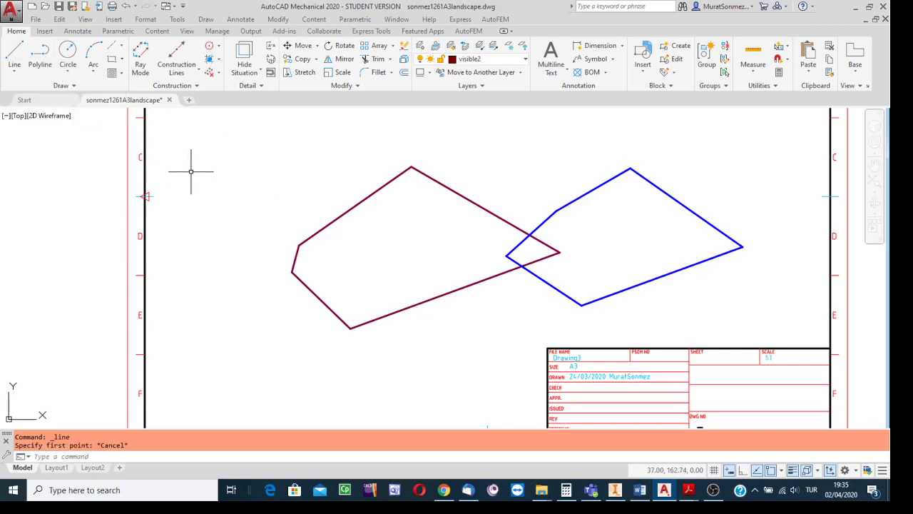
pyautogui.click(40, 55)
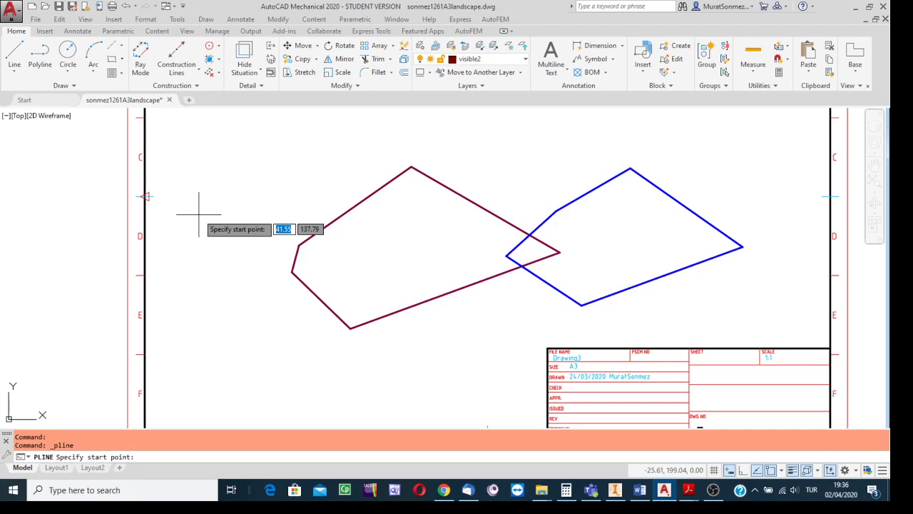
# Set the new polyline's start point at 40,140
pyautogui.write('40')
pyautogui.press('Tab')
pyautogui.write('140')
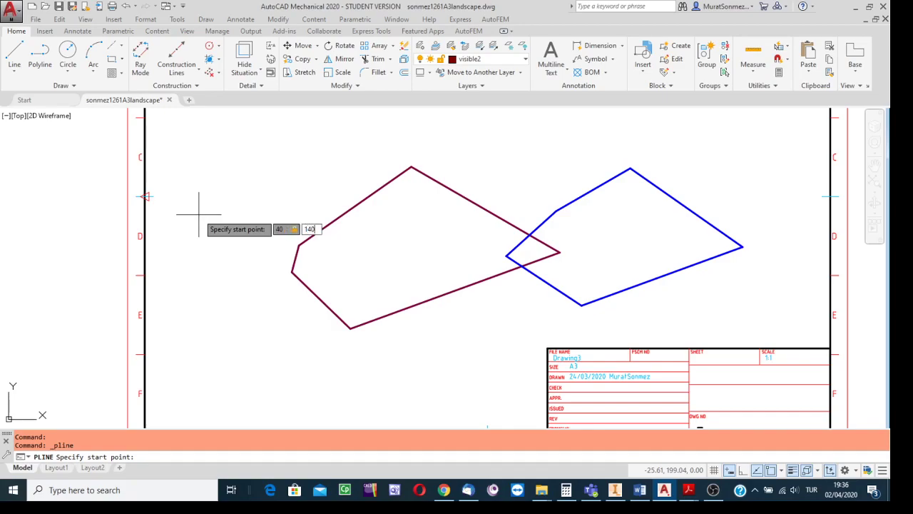
pyautogui.press('Return')
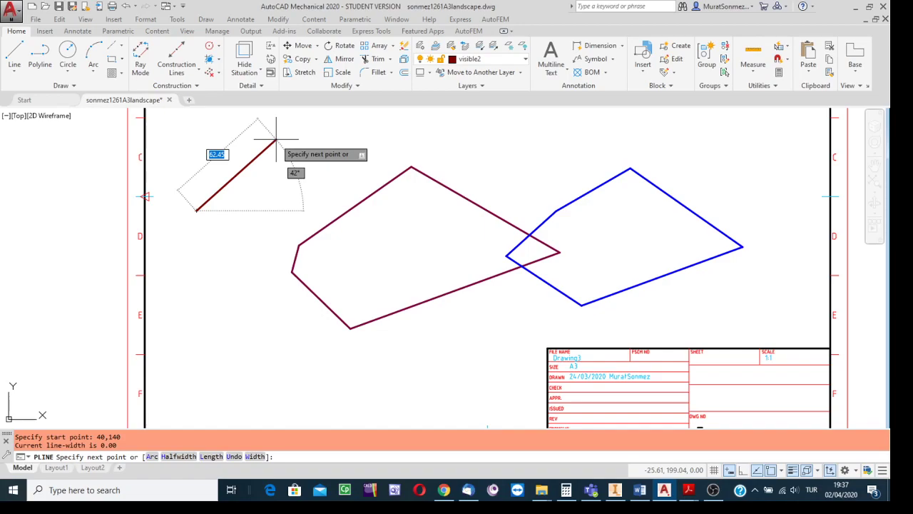
# Draw the first polyline segment 50 across and 60 up
pyautogui.write('50')
pyautogui.press('Tab')
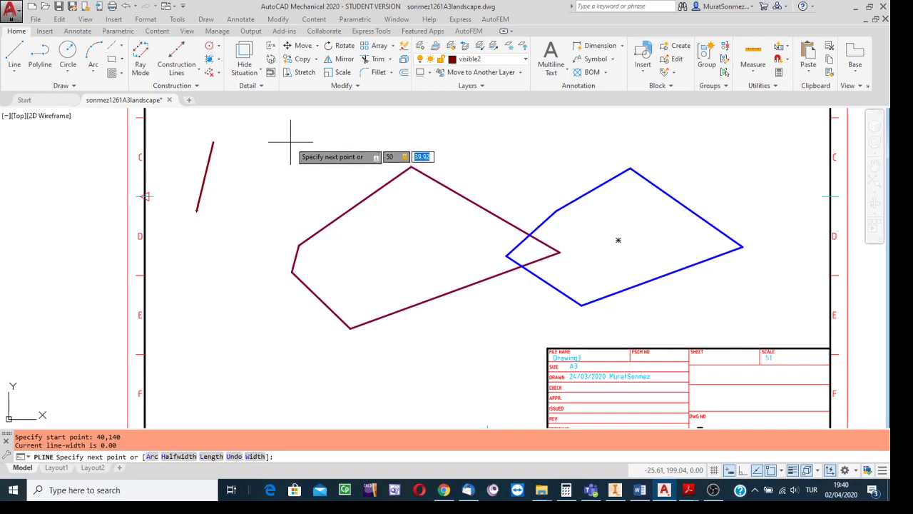
pyautogui.write('60')
pyautogui.press('Return')
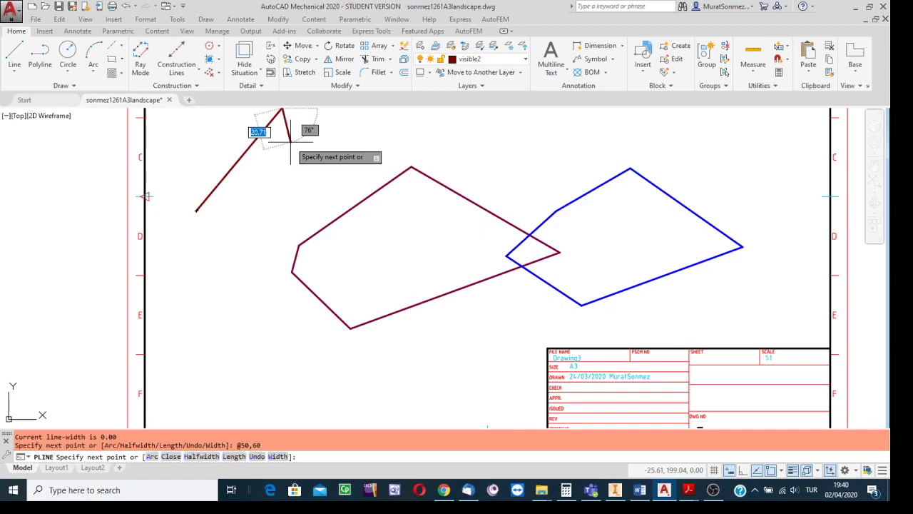
pyautogui.moveTo(290, 140); pyautogui.dragTo(284, 169, button='middle')
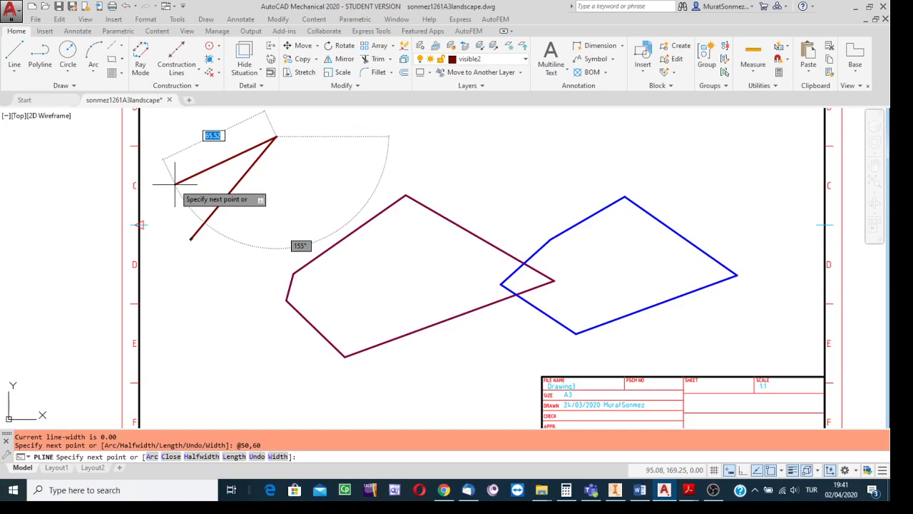
# Add a segment 60 left and 10 down (@-60,-10) and end the polyline
pyautogui.write('60')
pyautogui.write('-')
pyautogui.press('Tab')
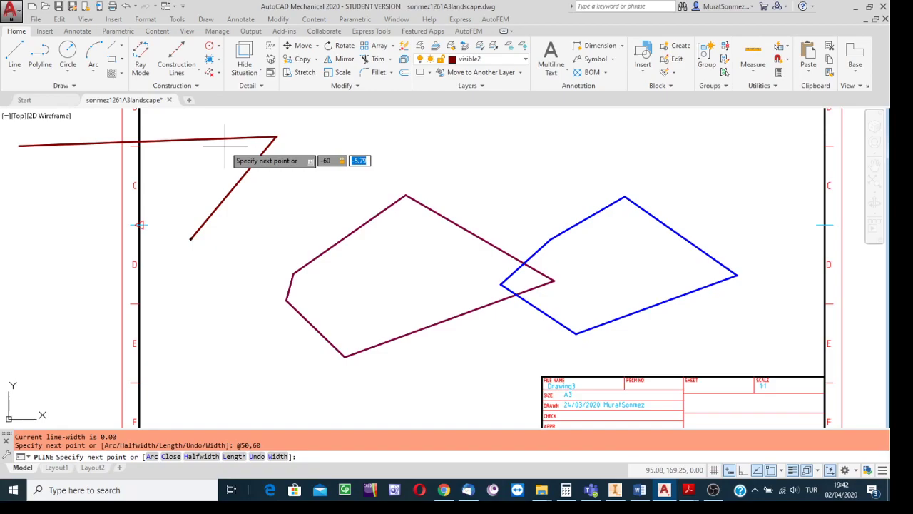
pyautogui.write('-10')
pyautogui.press('Return')
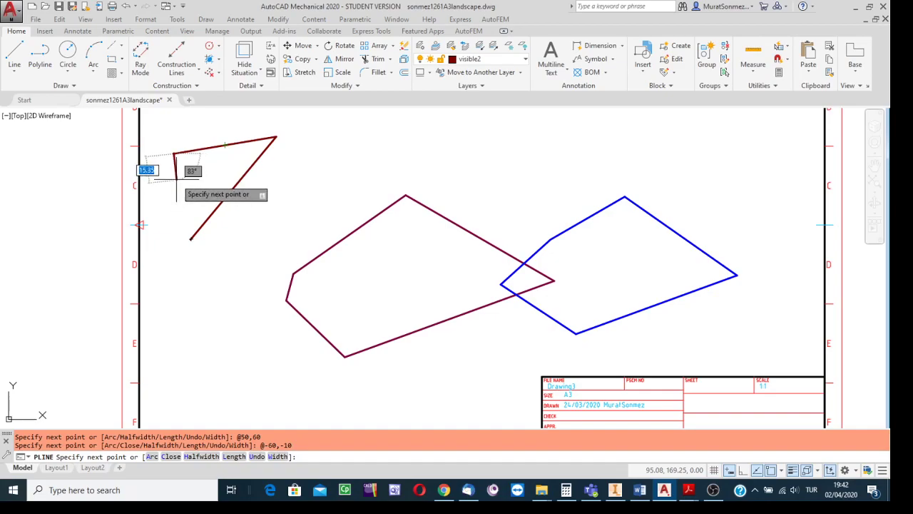
pyautogui.press('Escape')
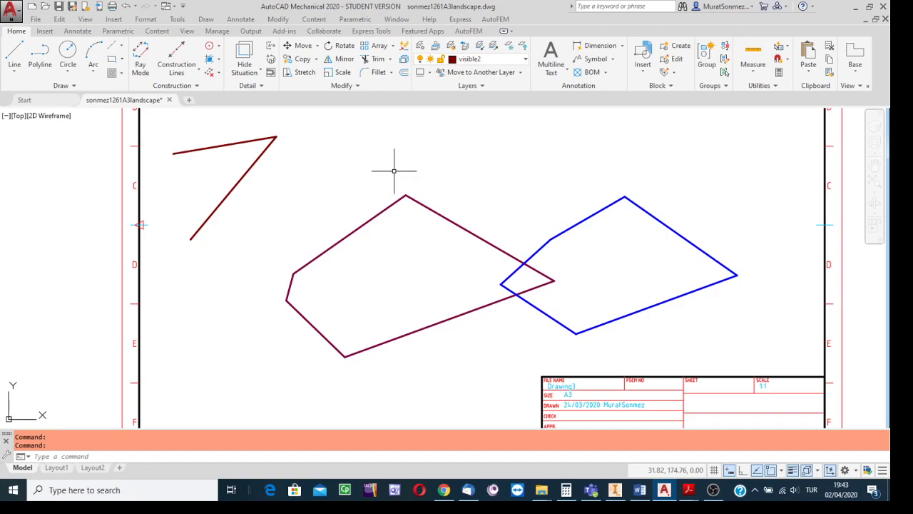
# Turn on Ortho mode and open the Layers dropdown
pyautogui.click(743, 471)
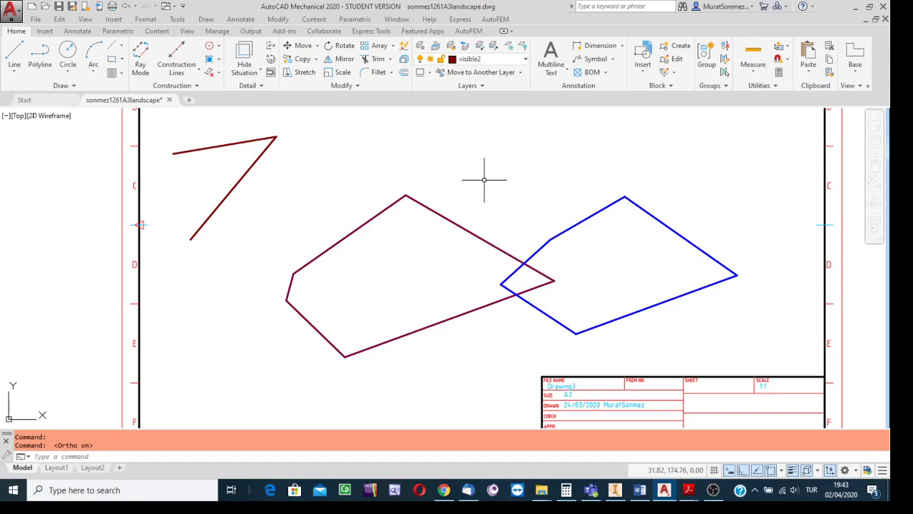
pyautogui.click(525, 63)
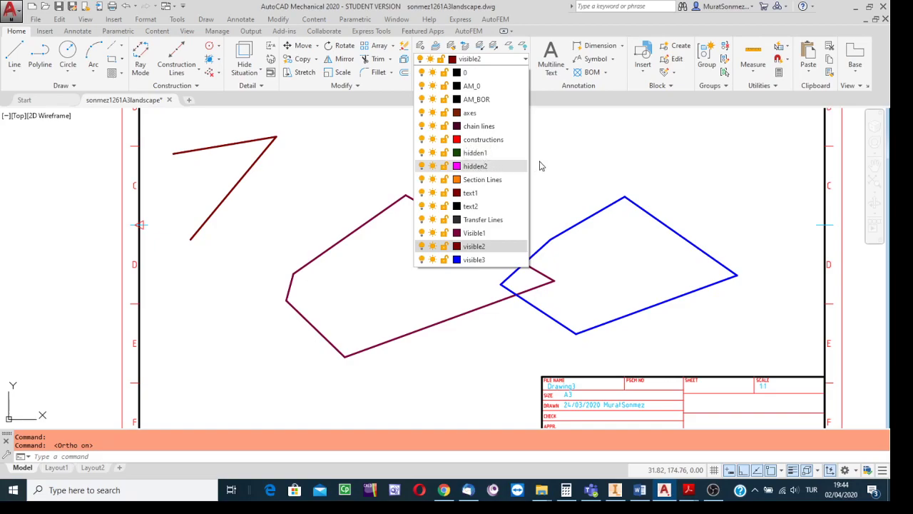
# Switch to the hidden2 layer and start a new line
pyautogui.click(476, 167)
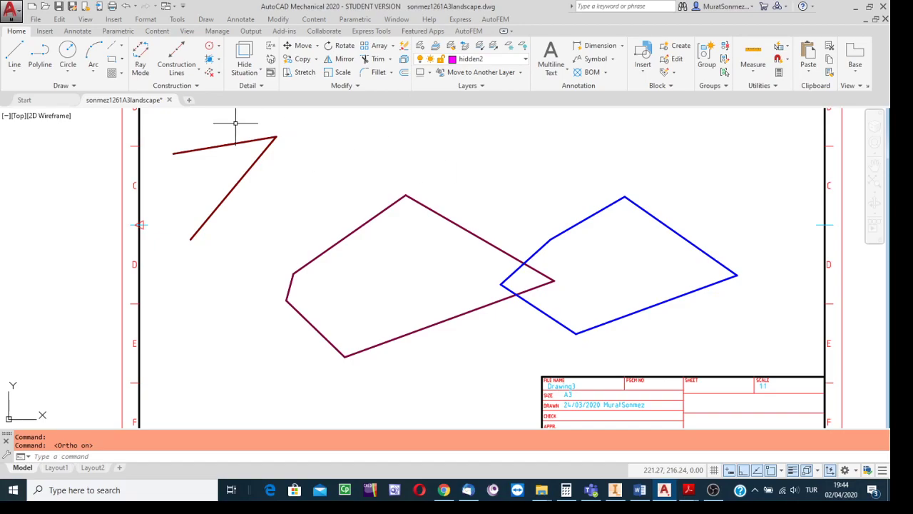
pyautogui.click(14, 53)
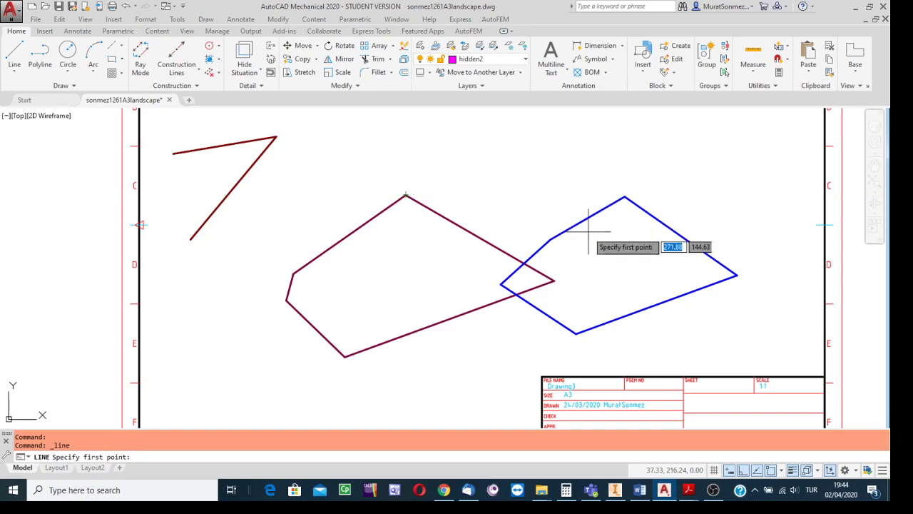
# Enable Endpoint snapping and start the line at the polygon's top vertex (165.53,165.89)
pyautogui.click(781, 470)
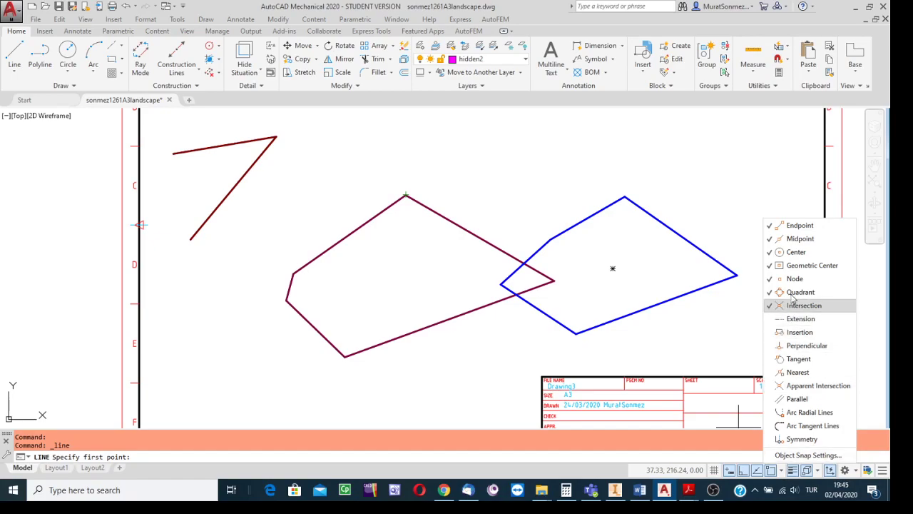
pyautogui.click(798, 226)
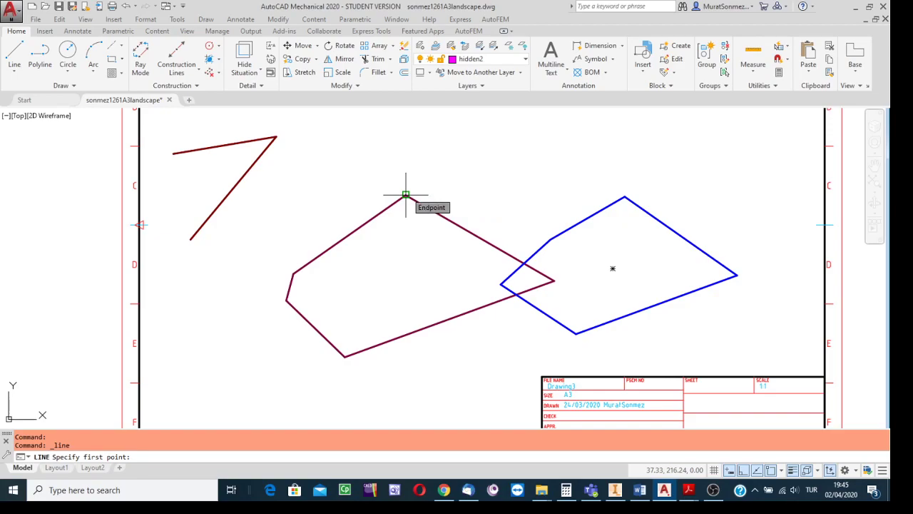
pyautogui.click(405, 194)
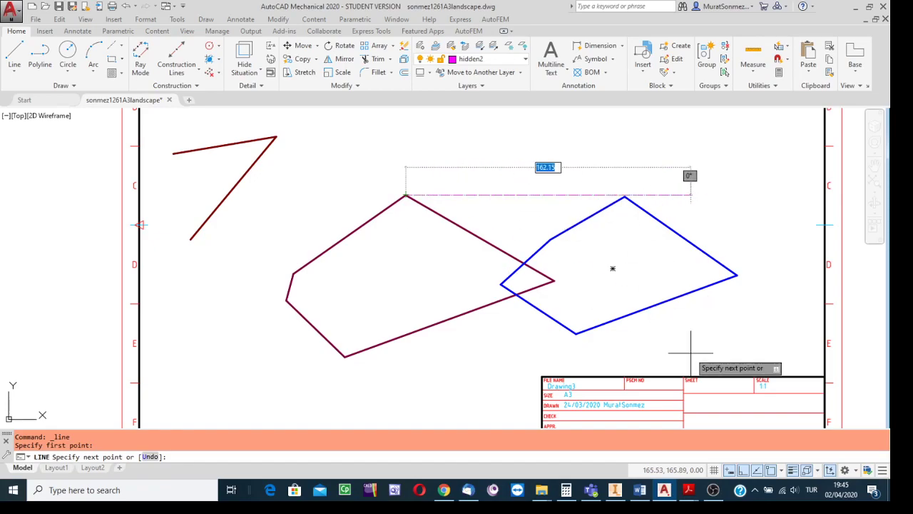
# With Ortho on, draw a 40-unit horizontal segment, then a 35-unit vertical segment
pyautogui.click(744, 469)
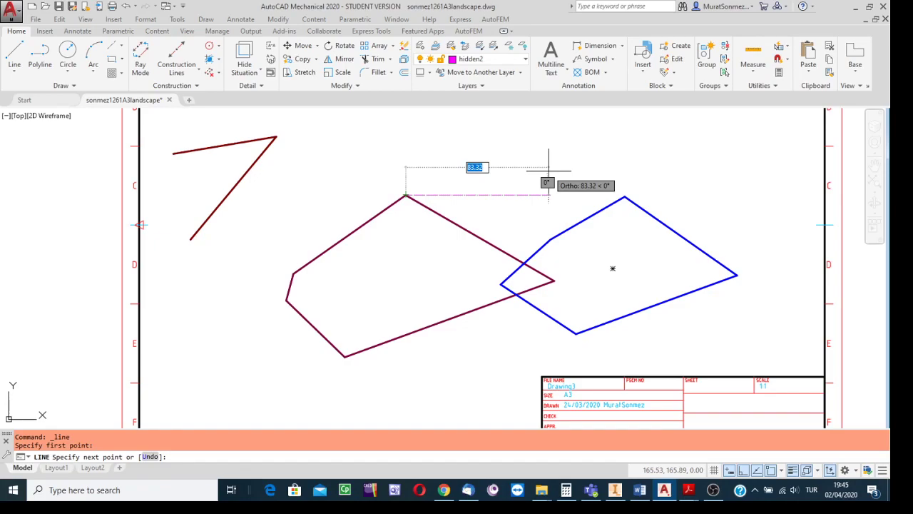
pyautogui.write('40')
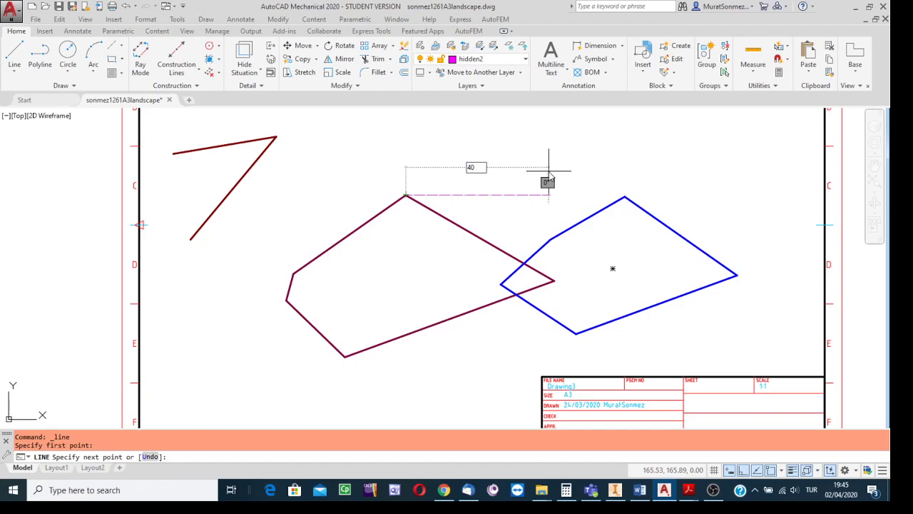
pyautogui.press('Return')
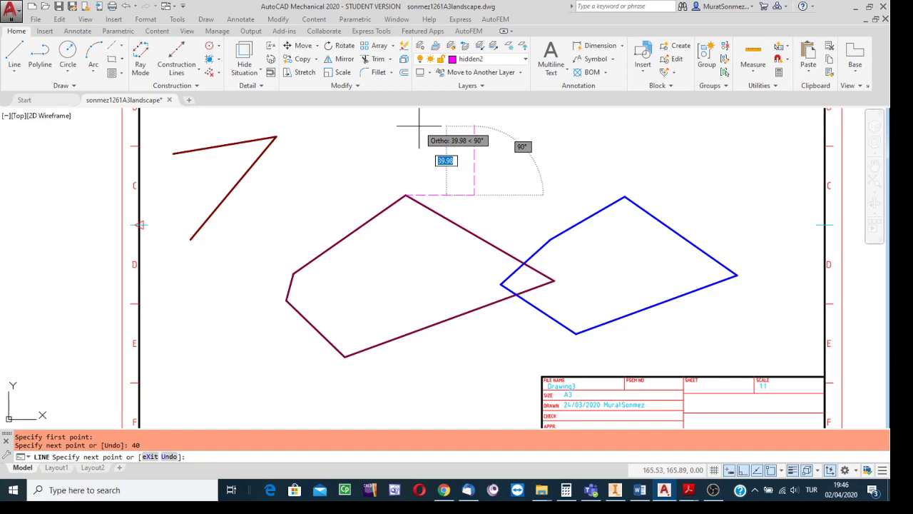
pyautogui.write('35')
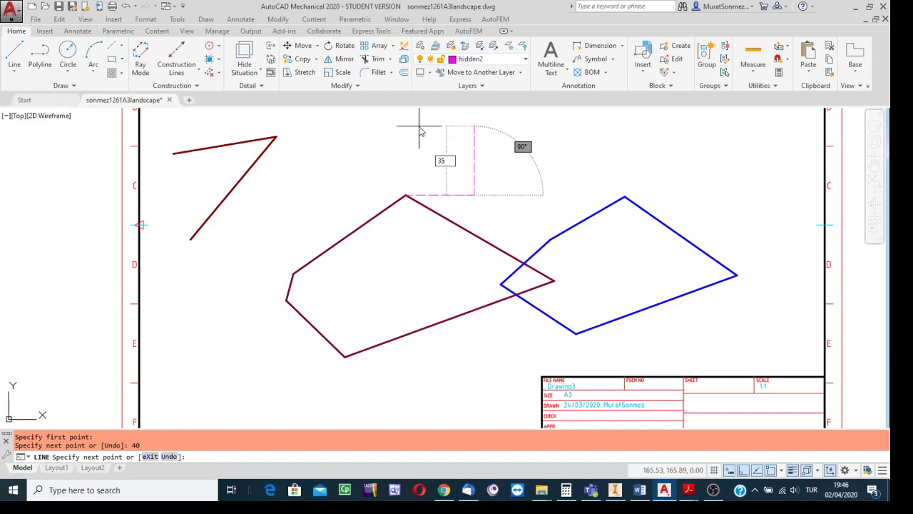
pyautogui.press('Tab')
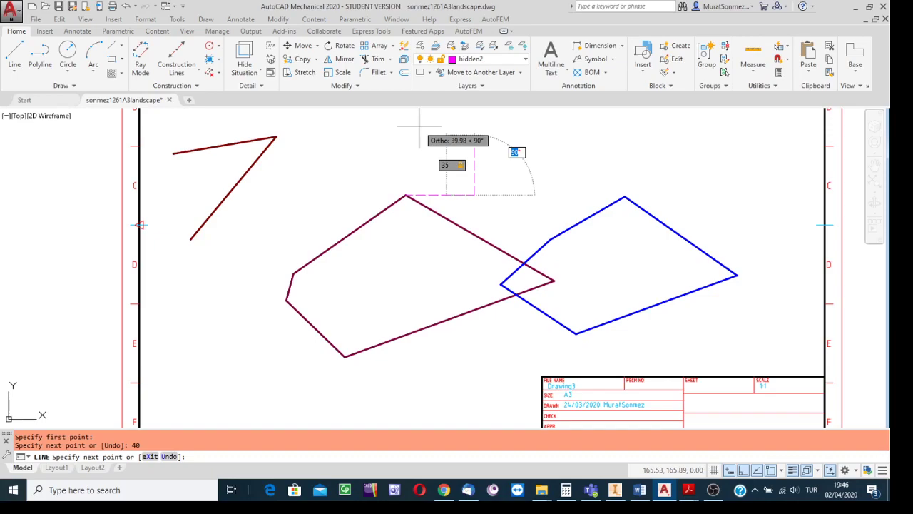
pyautogui.press('Return')
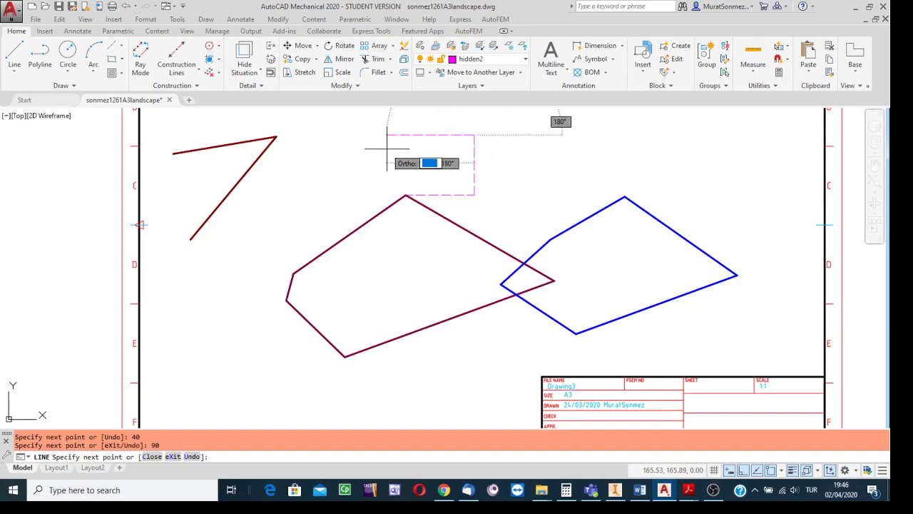
# Add a 50-unit leftward segment plus short up, top and right-side segments, then end the line
pyautogui.scroll(3, 378, 164)
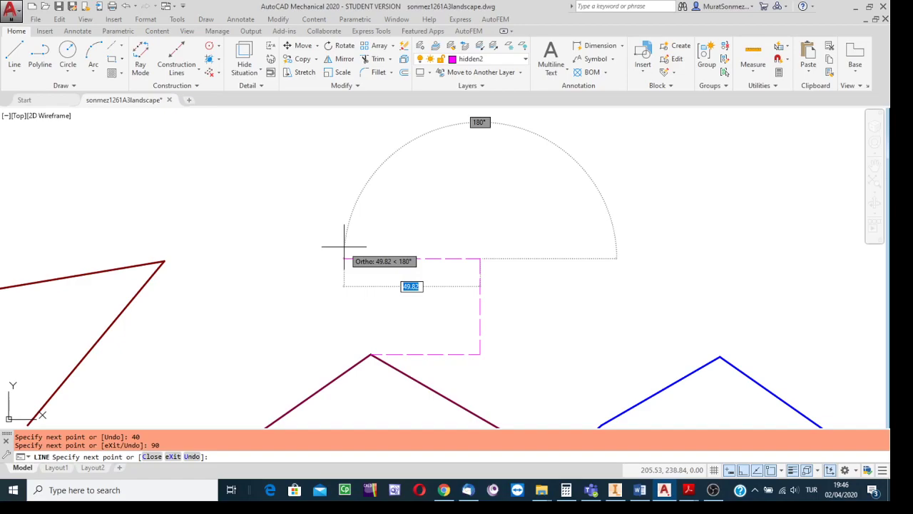
pyautogui.write('50')
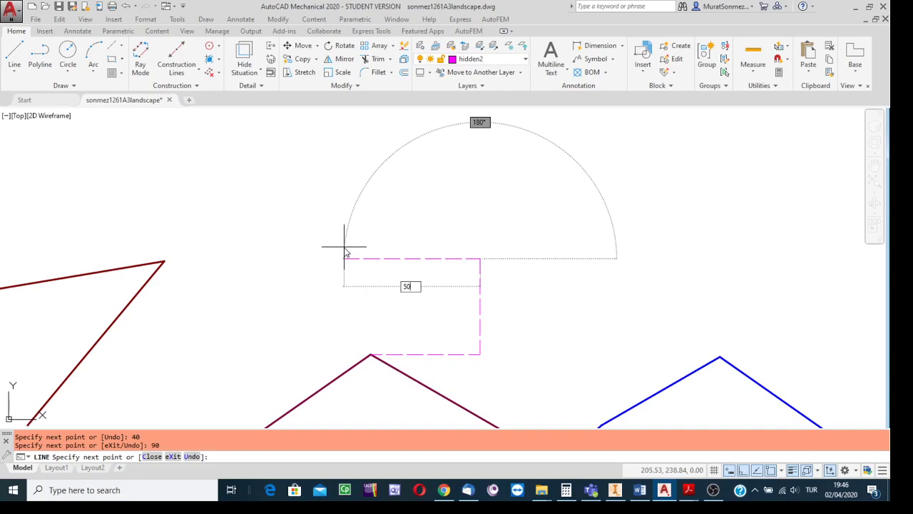
pyautogui.press('Return')
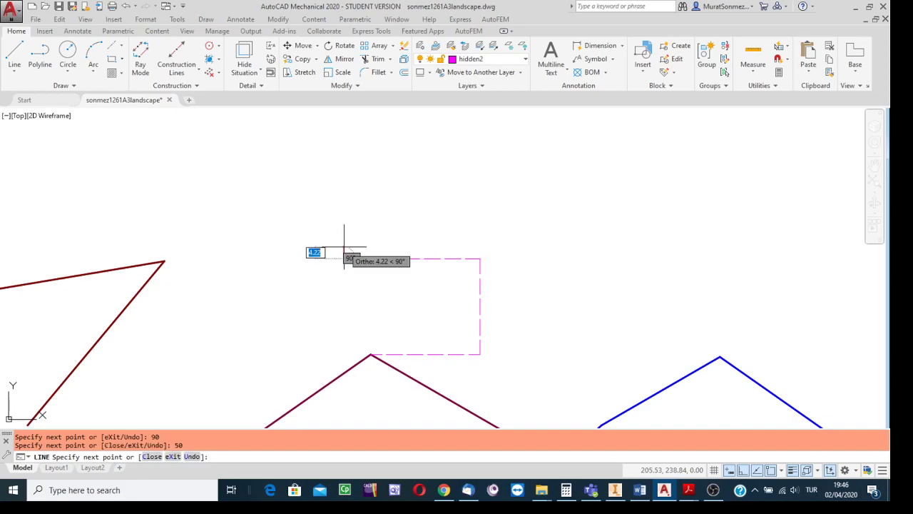
pyautogui.click(356, 192)
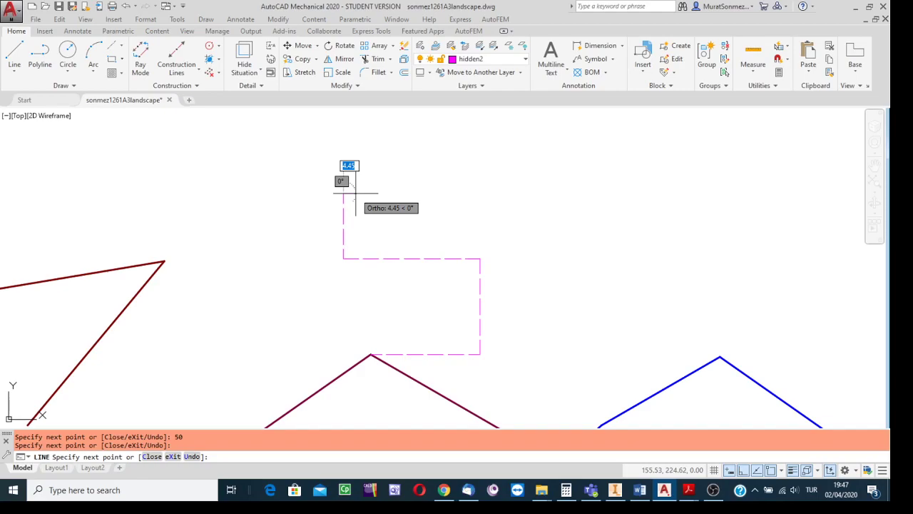
pyautogui.click(544, 206)
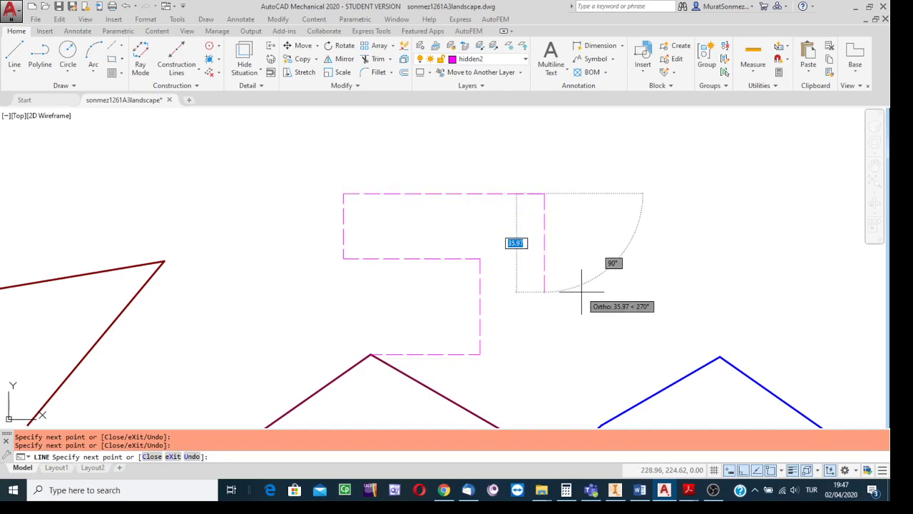
pyautogui.click(582, 291)
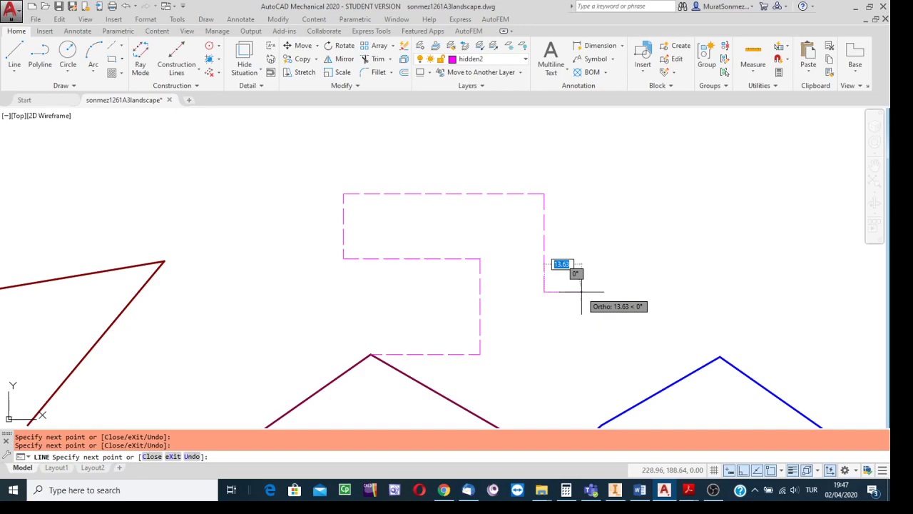
pyautogui.press('Escape')
pyautogui.scroll(1, 596, 307)
pyautogui.scroll(-3, 596, 307)
# Zoom out to the full sheet, switch Ortho off and set visible3 as the current layer
pyautogui.moveTo(594, 307)
pyautogui.mouseDown(button='middle')
pyautogui.moveTo(581, 307)
pyautogui.moveTo(475, 230)
pyautogui.moveTo(477, 239)
pyautogui.mouseUp(button='middle')
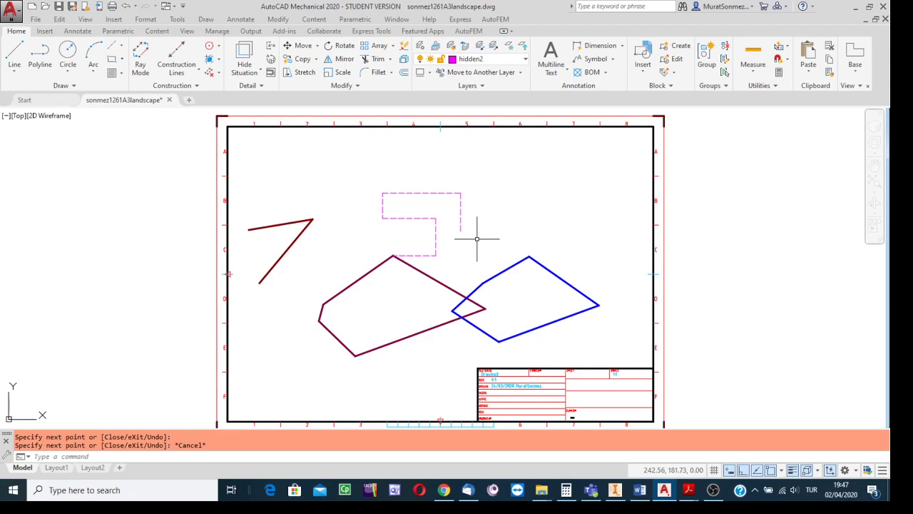
pyautogui.click(743, 471)
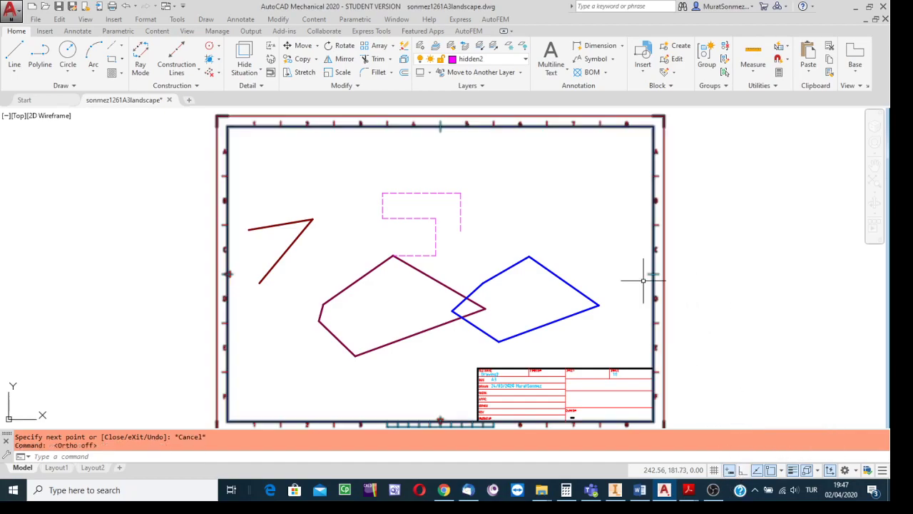
pyautogui.click(525, 59)
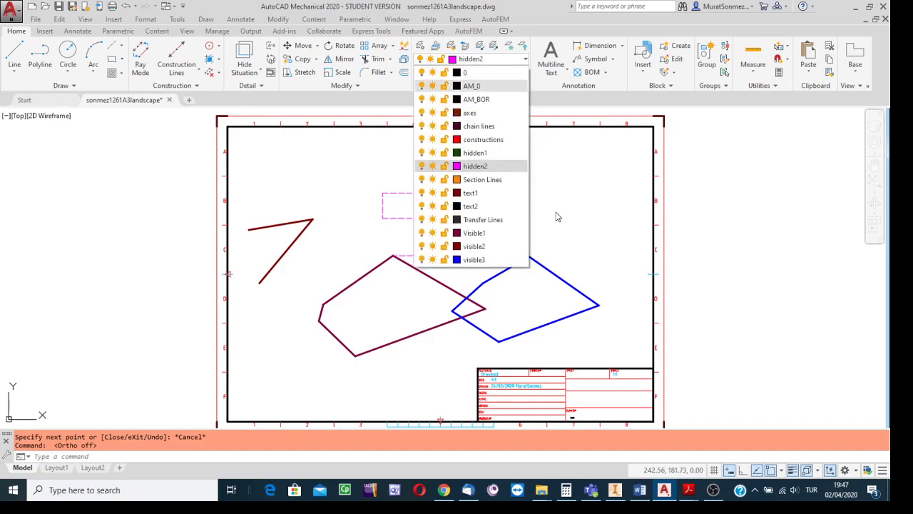
pyautogui.click(473, 259)
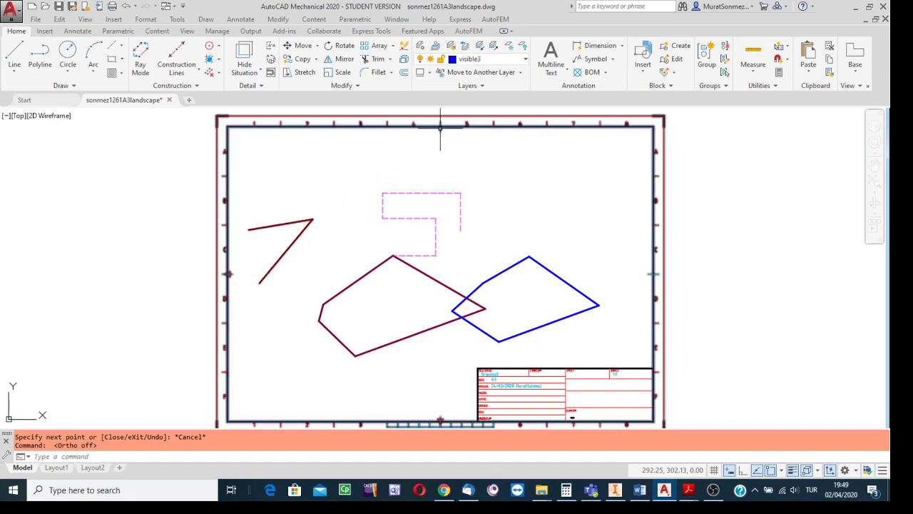
# Open the Construction Lines dropdown in the Construction panel
pyautogui.click(199, 74)
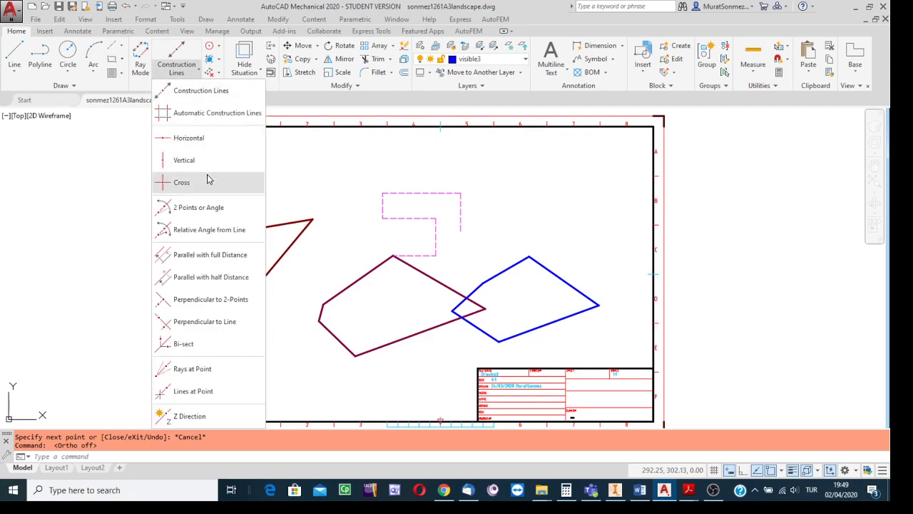
# Place a Cross pair of construction lines above the blue polygon, right of the dashed outline
pyautogui.click(191, 184)
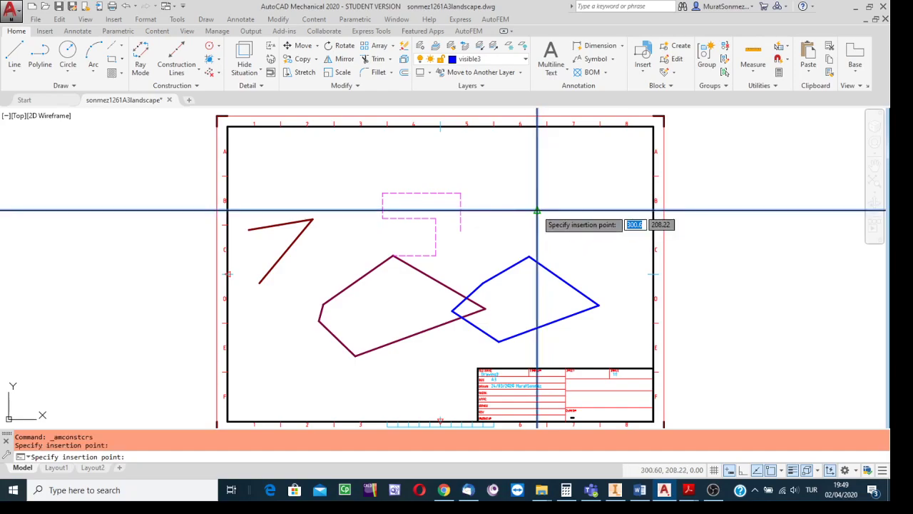
pyautogui.click(537, 211)
pyautogui.press('Escape')
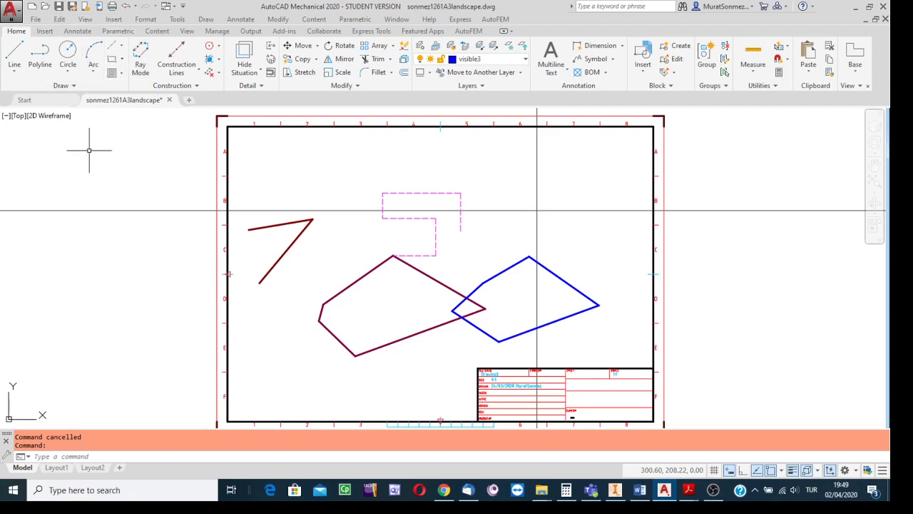
pyautogui.click(18, 48)
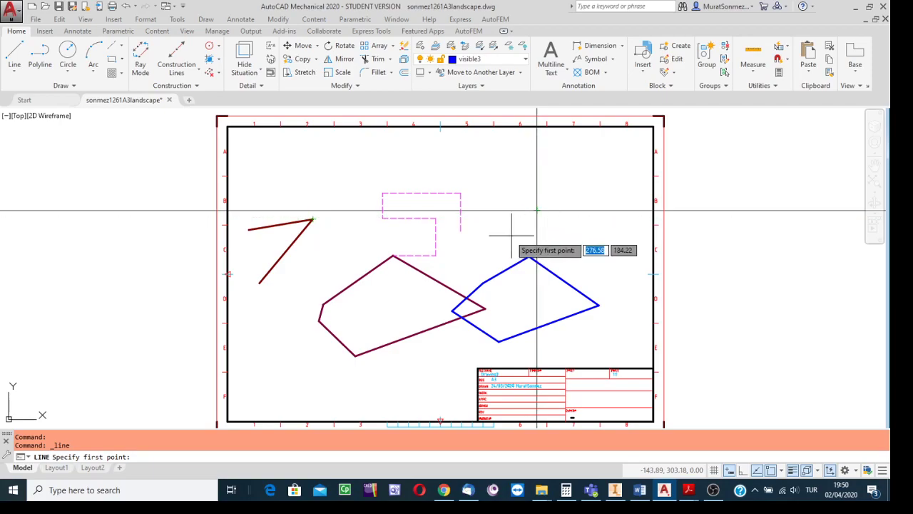
# Draw a visible3 line from the maroon polyline's upper endpoint to the vertical construction line
pyautogui.click(781, 470)
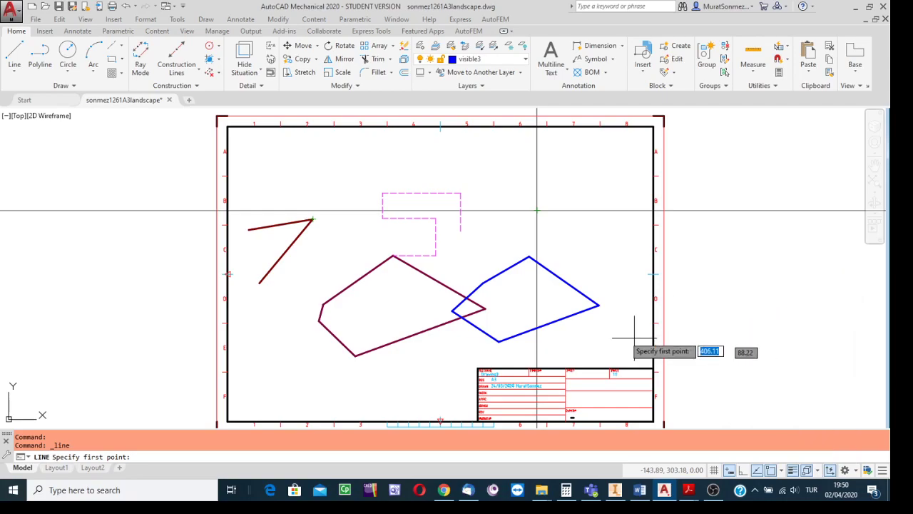
pyautogui.click(312, 219)
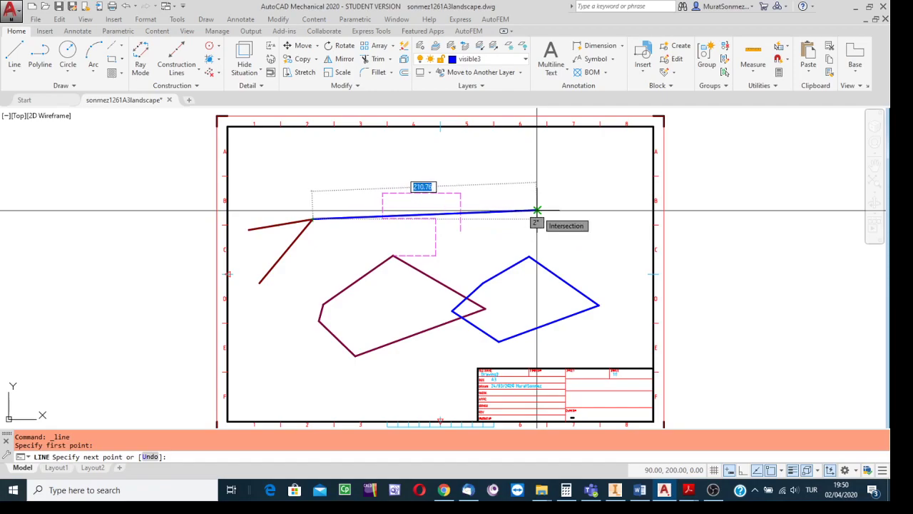
pyautogui.click(536, 211)
pyautogui.press('Escape')
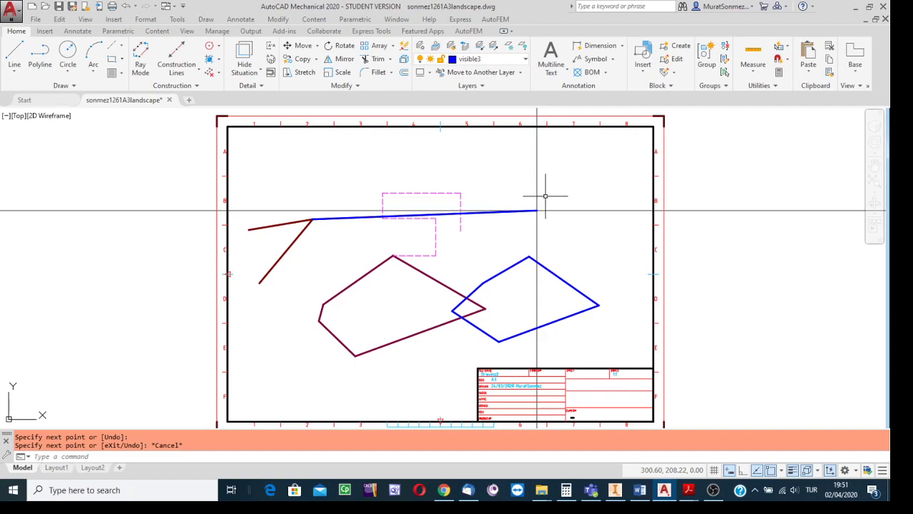
# Begin a new line at the midpoint of the maroon polyline's slanted leg
pyautogui.click(18, 53)
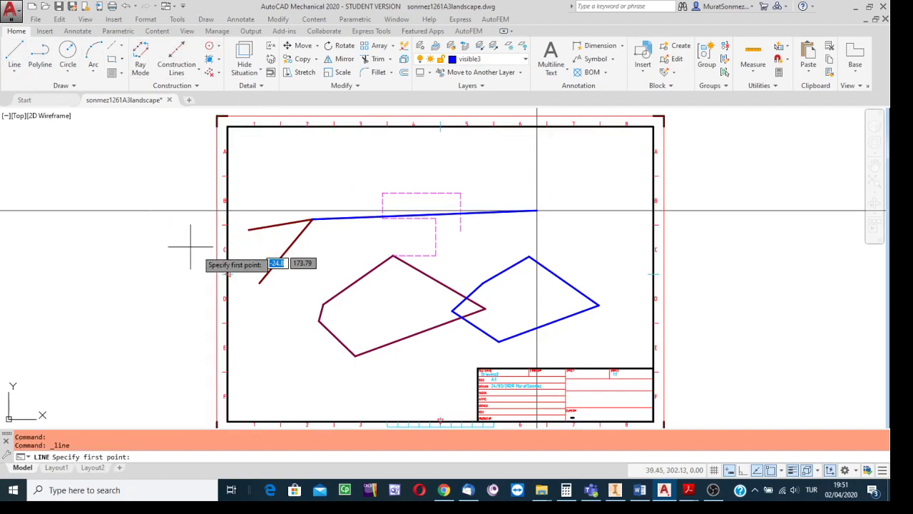
pyautogui.click(286, 250)
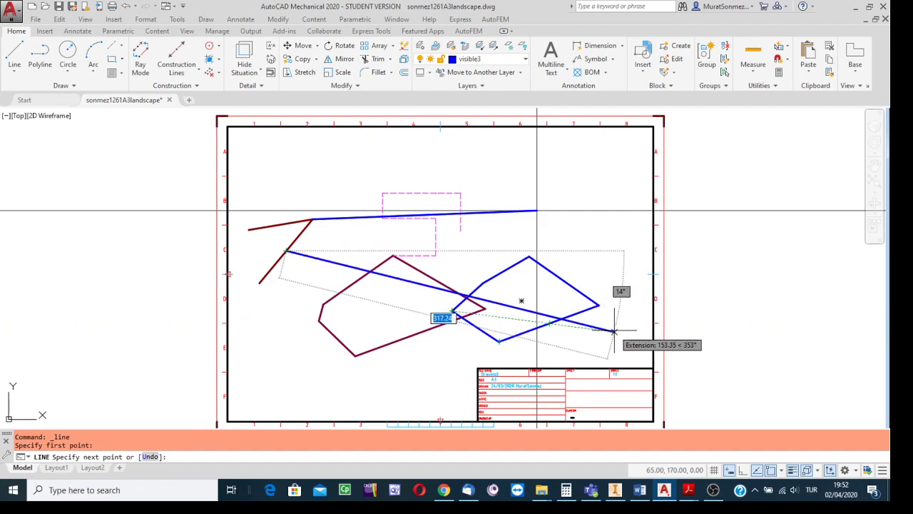
# Turn off Object Snap Tracking and complete the line at length 320 and angle 12°
pyautogui.click(757, 471)
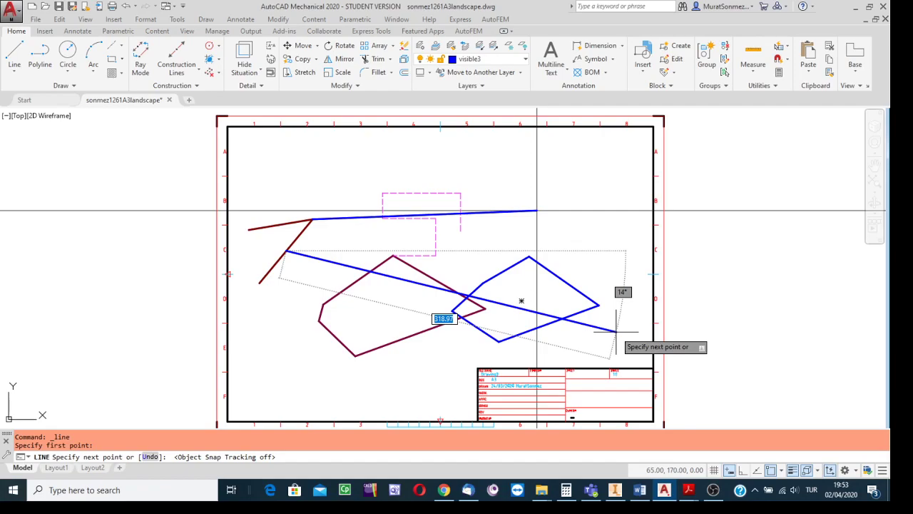
pyautogui.write('320')
pyautogui.press('Tab')
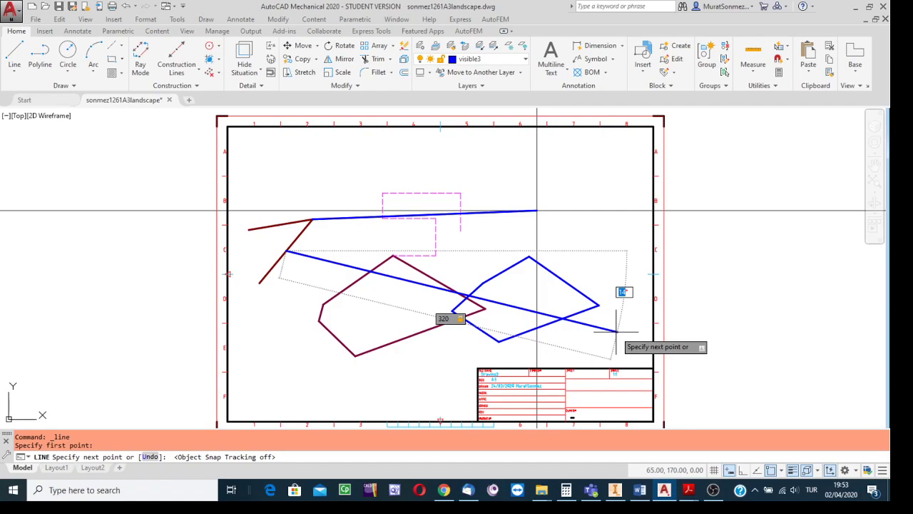
pyautogui.write('12')
pyautogui.press('Return')
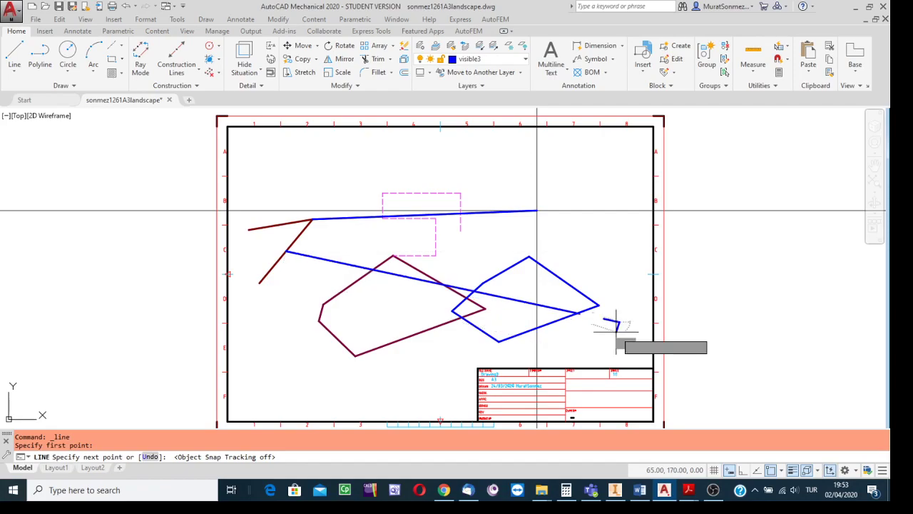
pyautogui.press('Return')
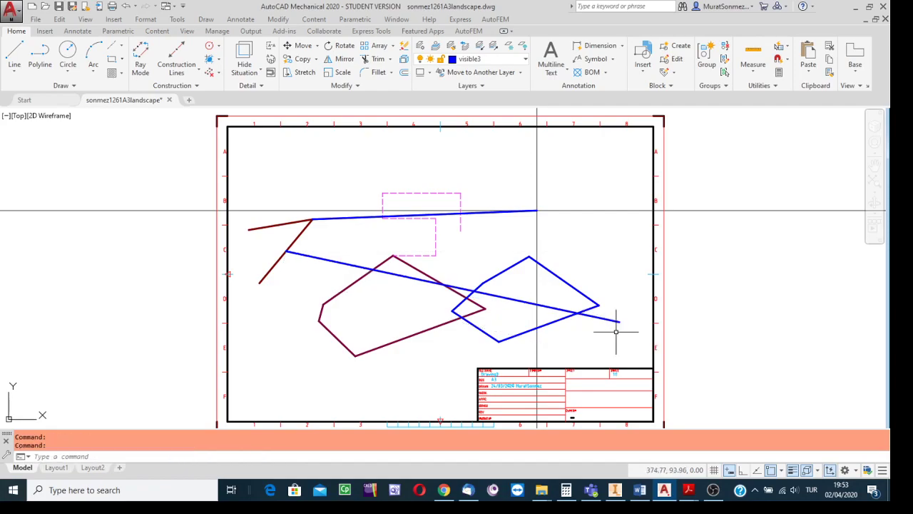
# Zoom in on the angled line's right end beyond the blue quadrilateral
pyautogui.scroll(4, 642, 336)
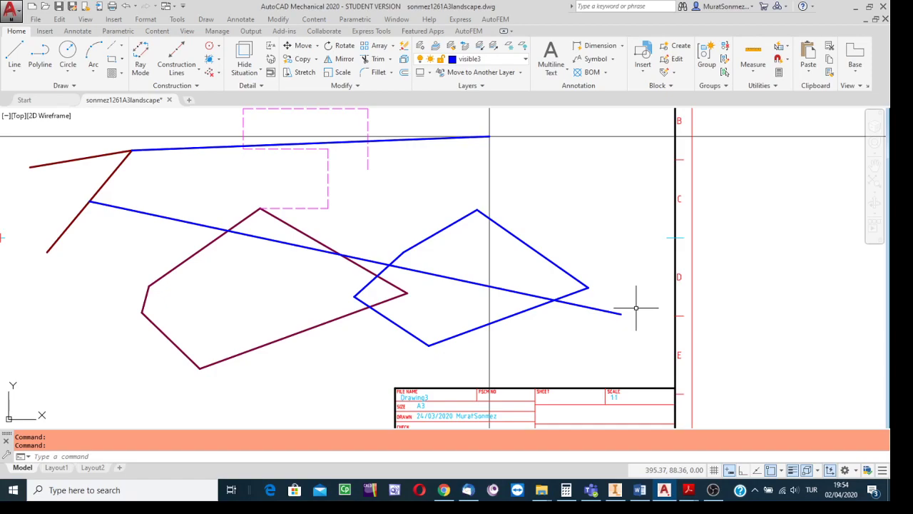
# Trim the 12° line's overshoot past the blue quadrilateral, then recentre the whole sheet
pyautogui.click(376, 59)
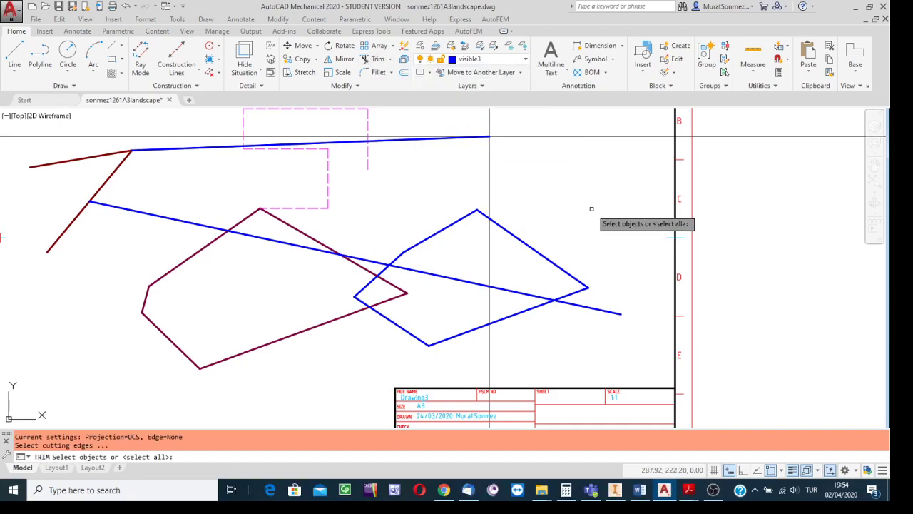
pyautogui.press('Return')
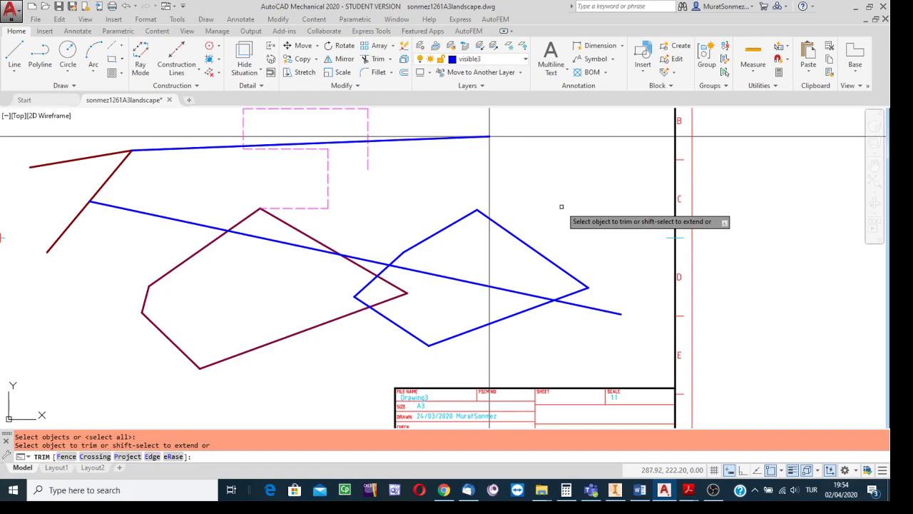
pyautogui.click(600, 308)
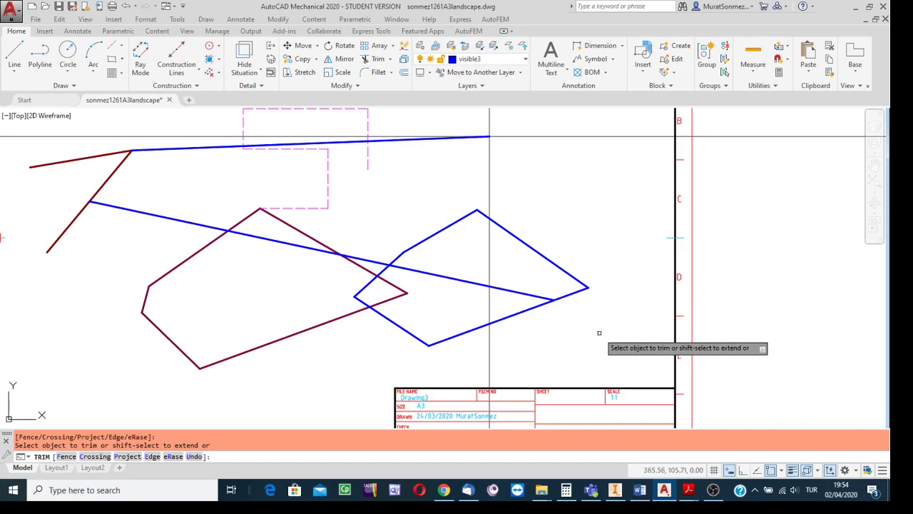
pyautogui.press('Escape')
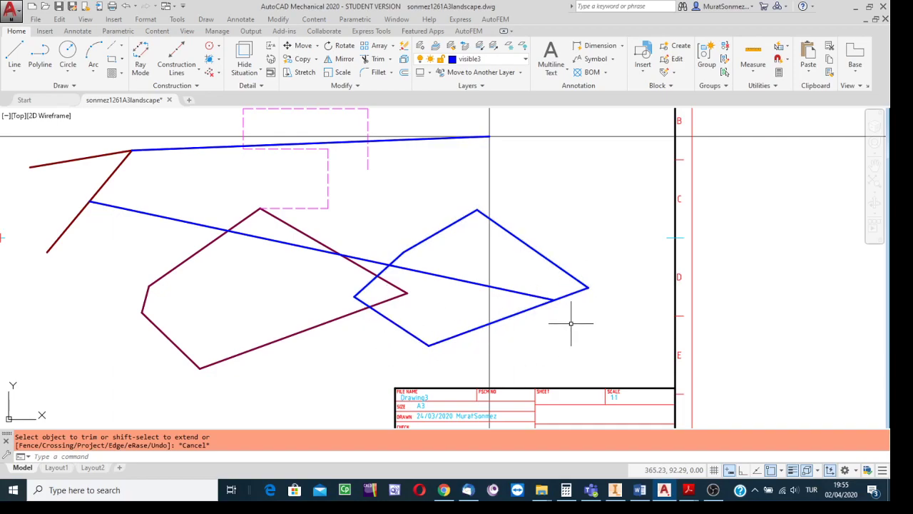
pyautogui.scroll(2, 571, 323)
pyautogui.scroll(-3, 581, 316)
pyautogui.moveTo(583, 320)
pyautogui.mouseDown(button='middle')
pyautogui.moveTo(592, 308)
pyautogui.moveTo(636, 297)
pyautogui.moveTo(611, 319)
pyautogui.mouseUp(button='middle')
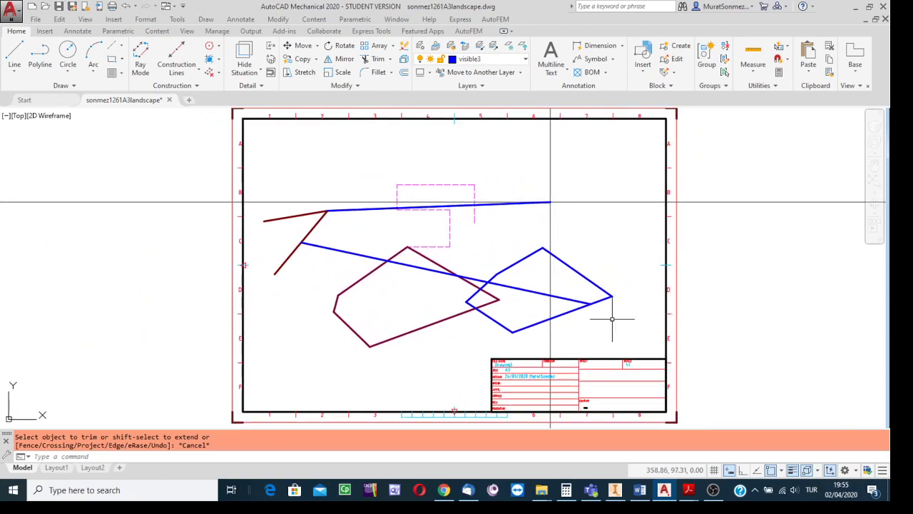
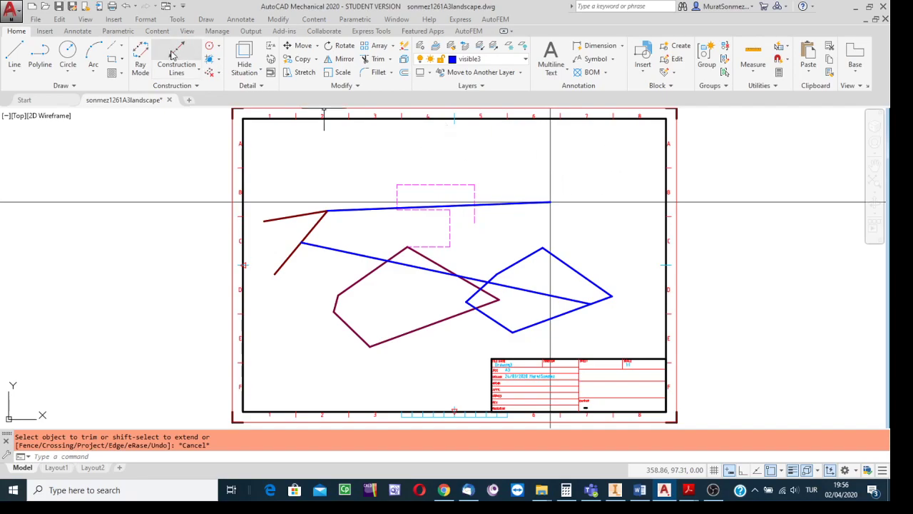
# Choose Save As from the Application menu to save the A3 landscape drawing under a new name
pyautogui.click(13, 17)
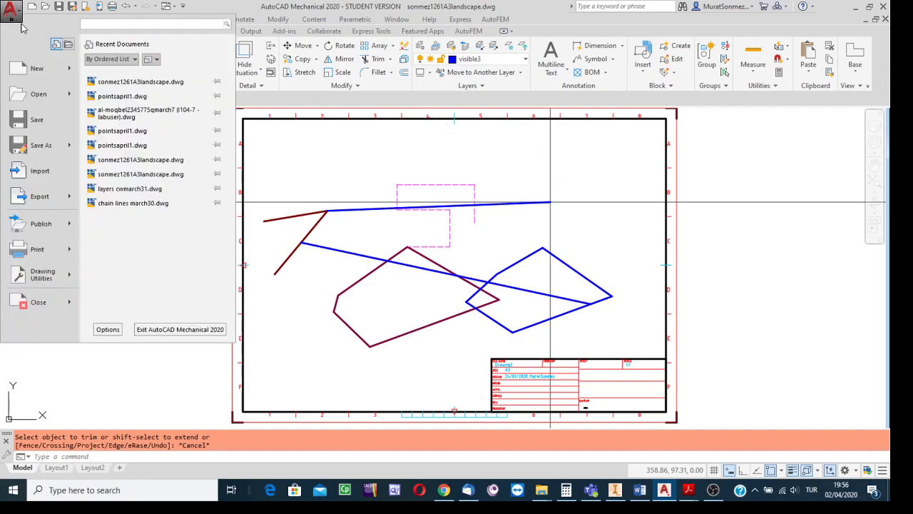
pyautogui.click(50, 147)
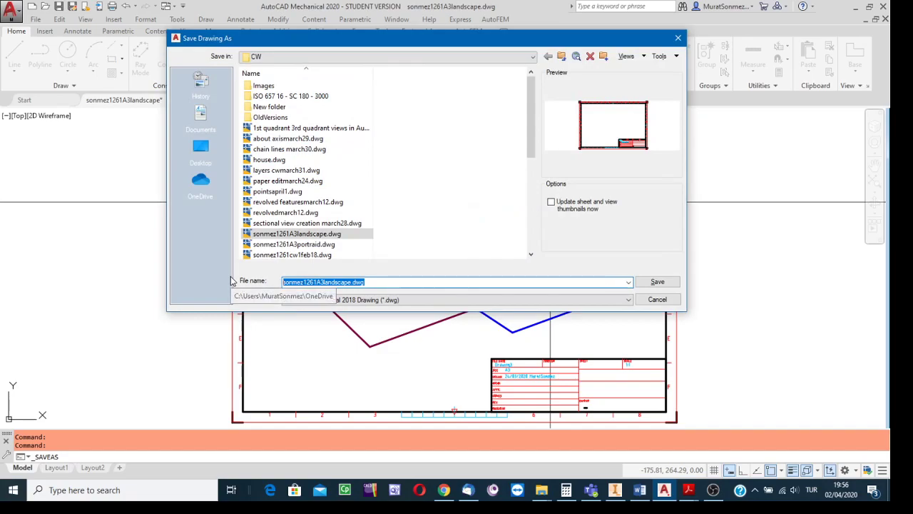
# Save the drawing in the CW folder with a file name ending in 'linesclassicapril2'
pyautogui.write('sonme')
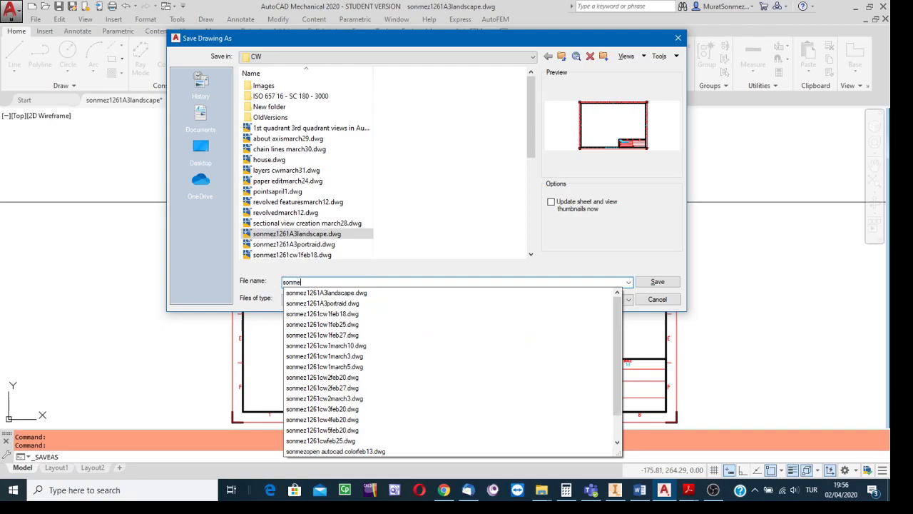
pyautogui.write('z1261')
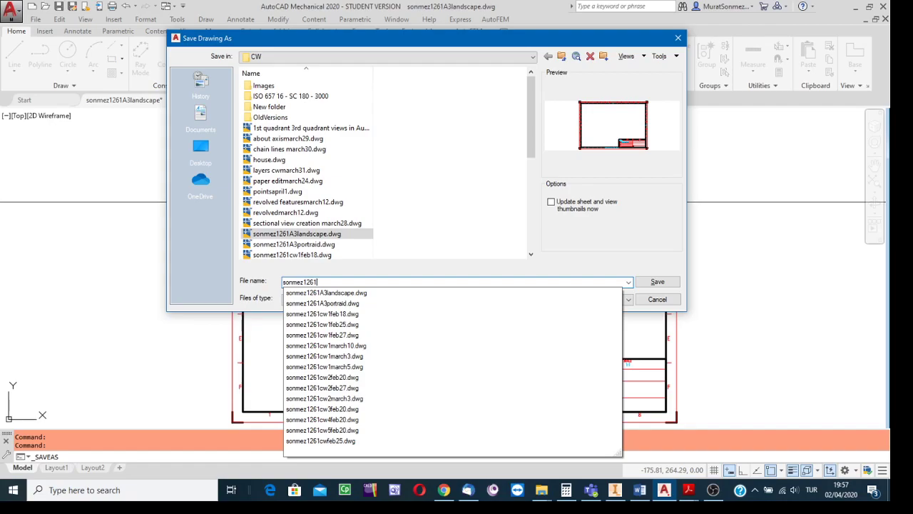
pyautogui.write('linescl')
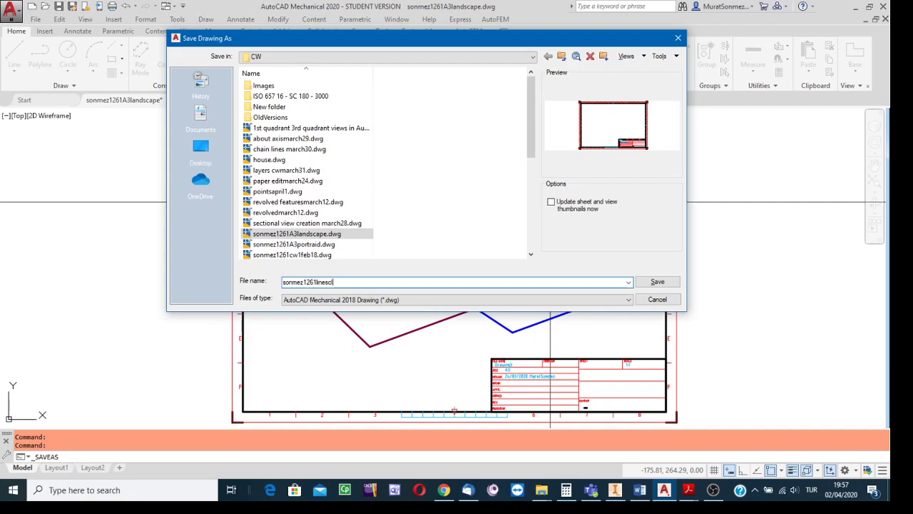
pyautogui.write('assicapril2')
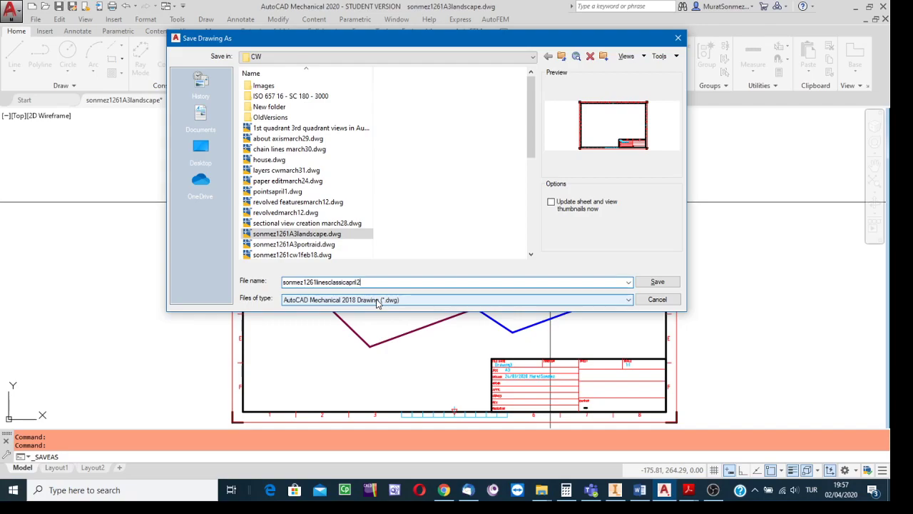
pyautogui.click(661, 283)
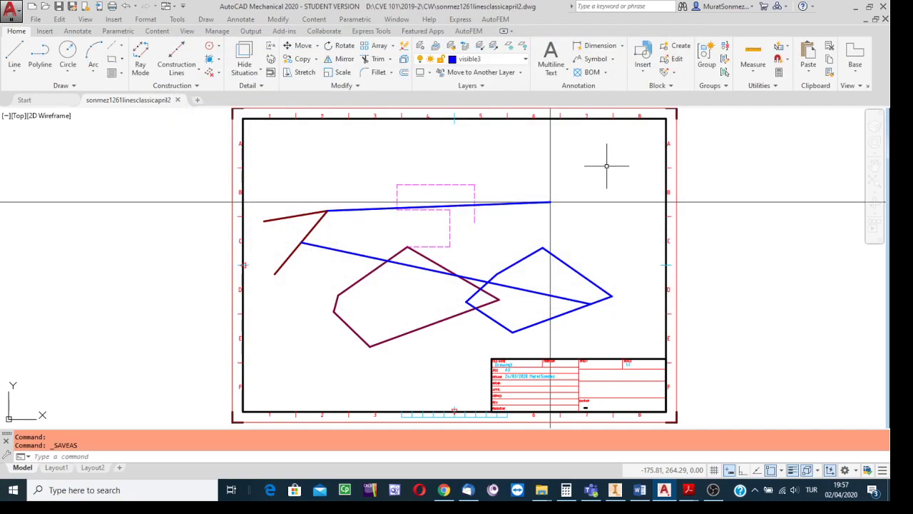
# Erase all 13 old lines and construction lines with a crossing window, leaving the A3 frame
pyautogui.click(621, 152)
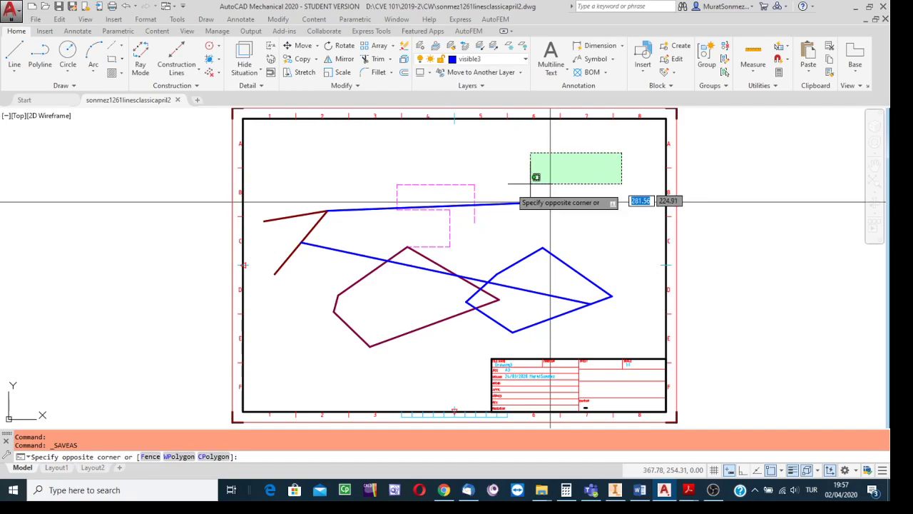
pyautogui.click(267, 341)
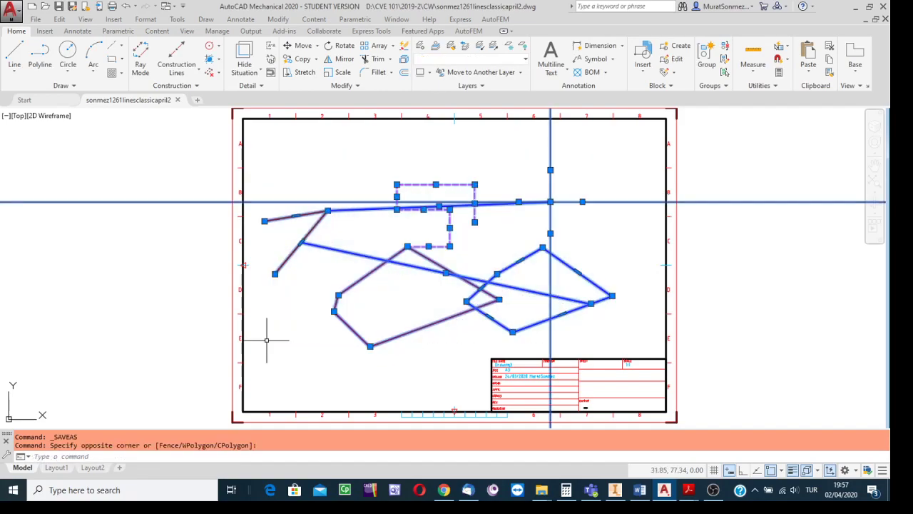
pyautogui.press('Delete')
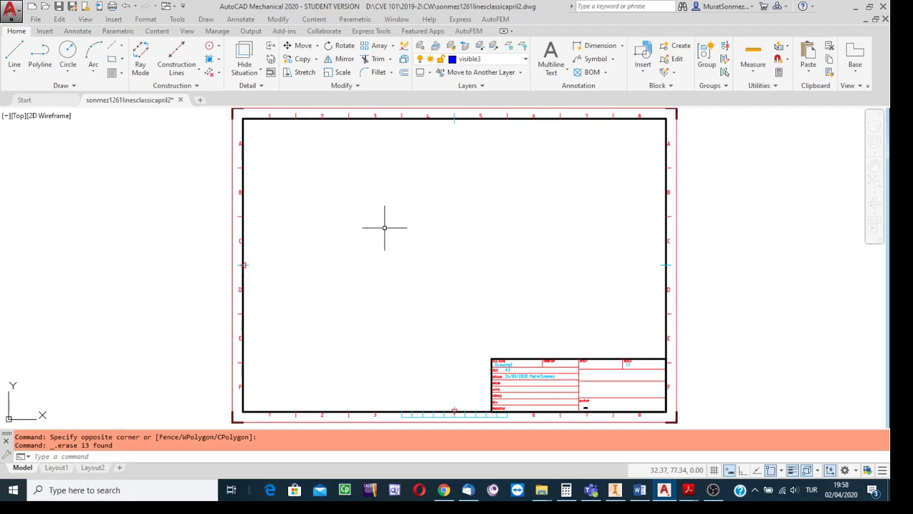
pyautogui.click(689, 491)
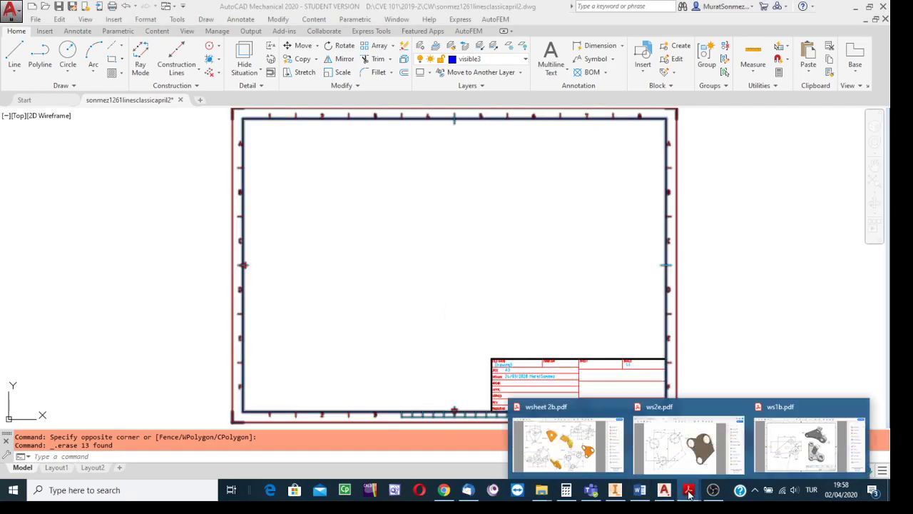
# Zoom wsheet 2b.pdf to 150% and scroll to View 8 to read its dimensions, then return to AutoCAD
pyautogui.click(573, 450)
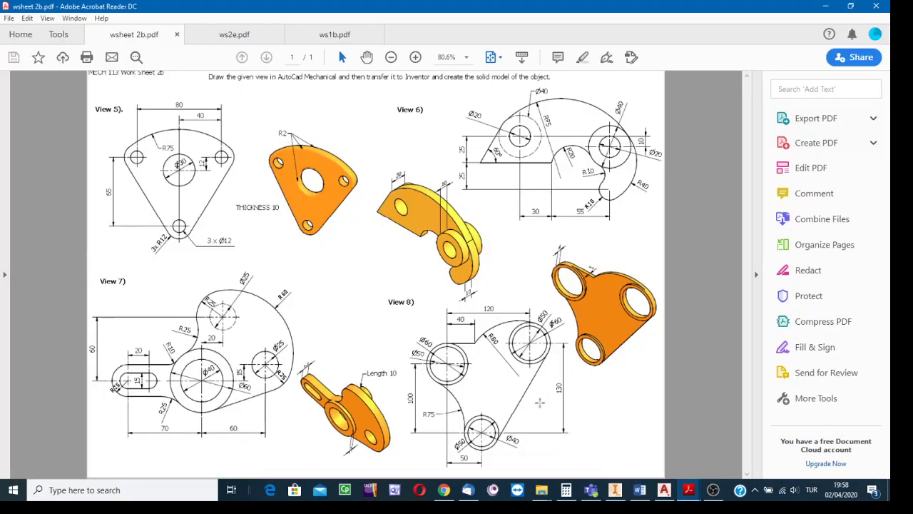
pyautogui.click(416, 57)
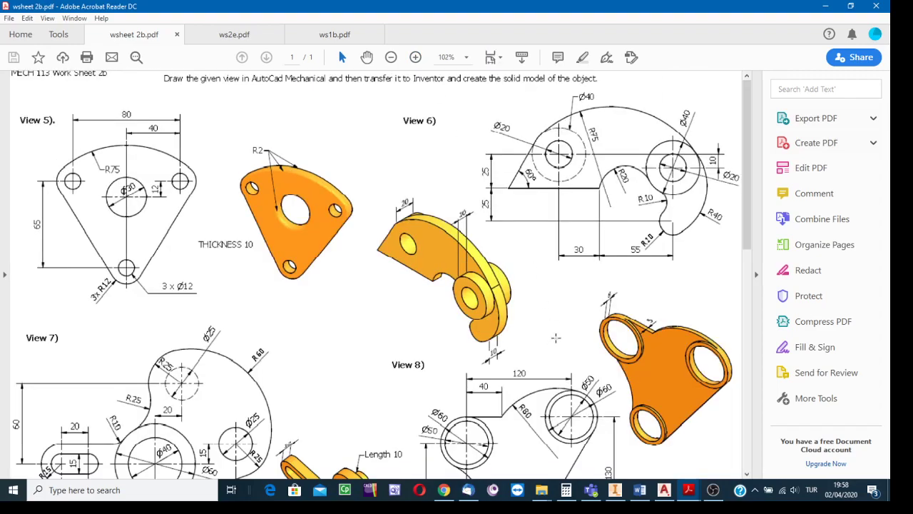
pyautogui.click(562, 351)
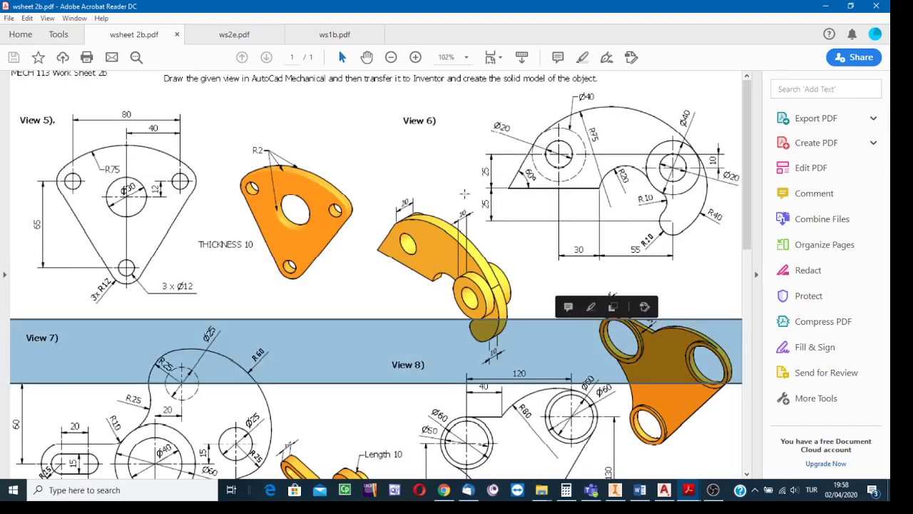
pyautogui.click(416, 57)
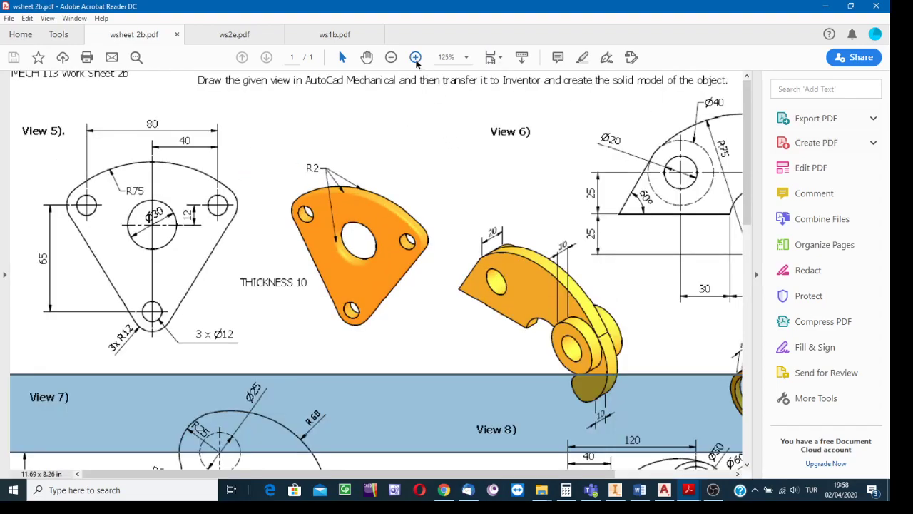
pyautogui.click(416, 57)
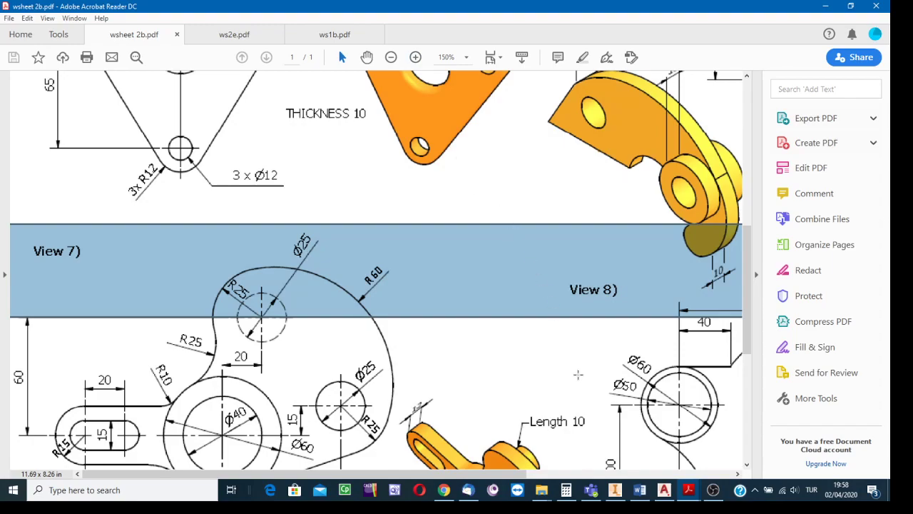
pyautogui.click(579, 375)
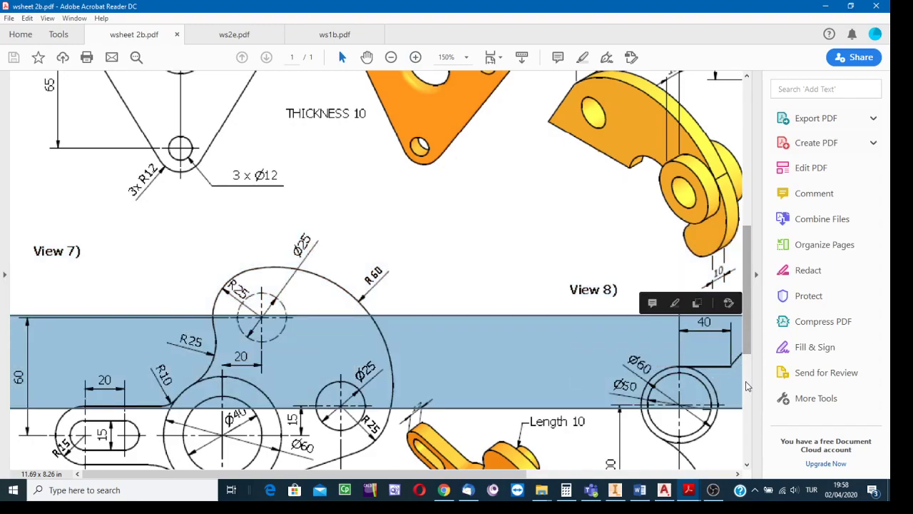
pyautogui.moveTo(746, 349); pyautogui.dragTo(737, 469)
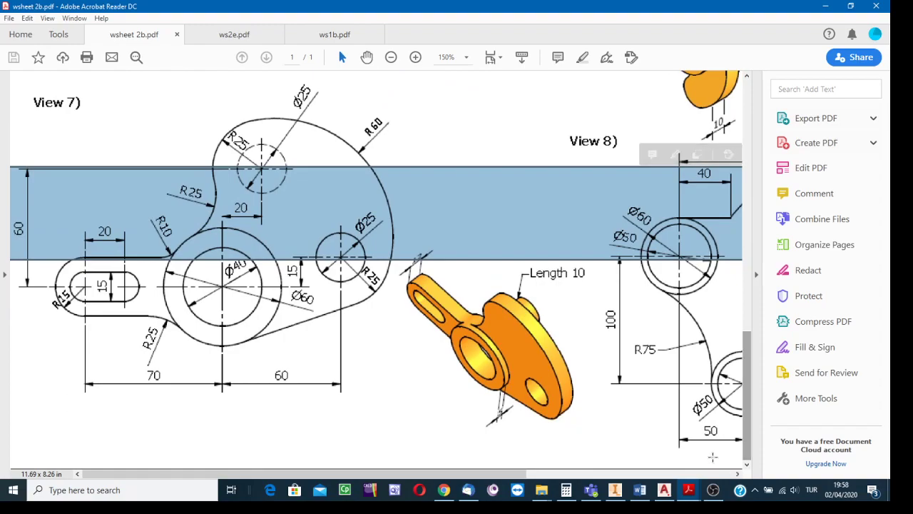
pyautogui.moveTo(503, 473); pyautogui.dragTo(685, 472)
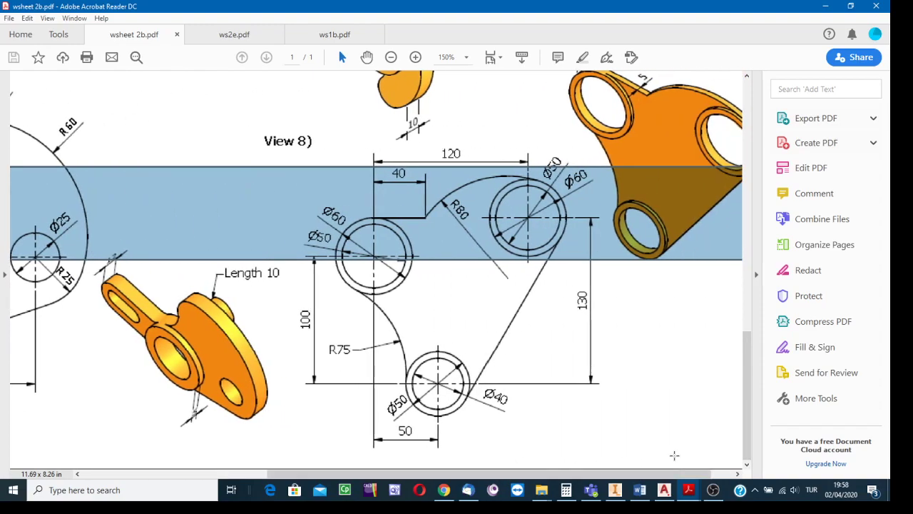
pyautogui.click(622, 387)
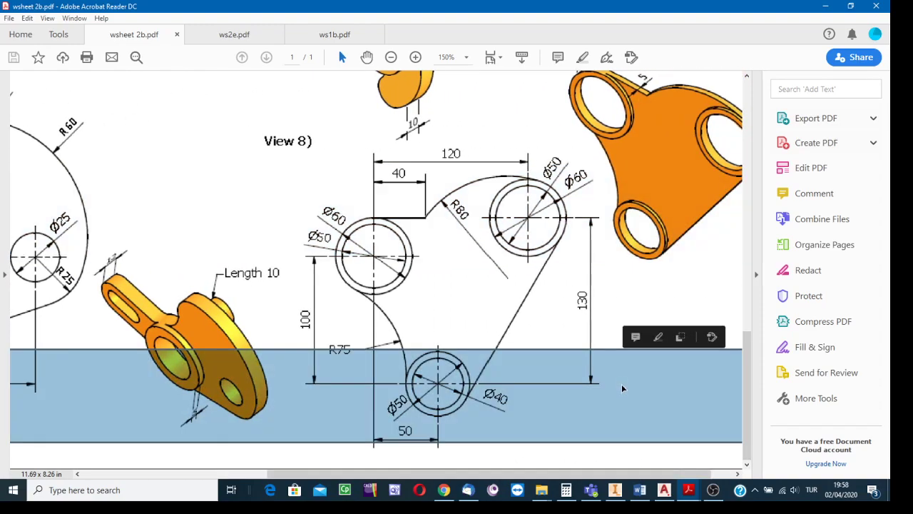
pyautogui.click(644, 440)
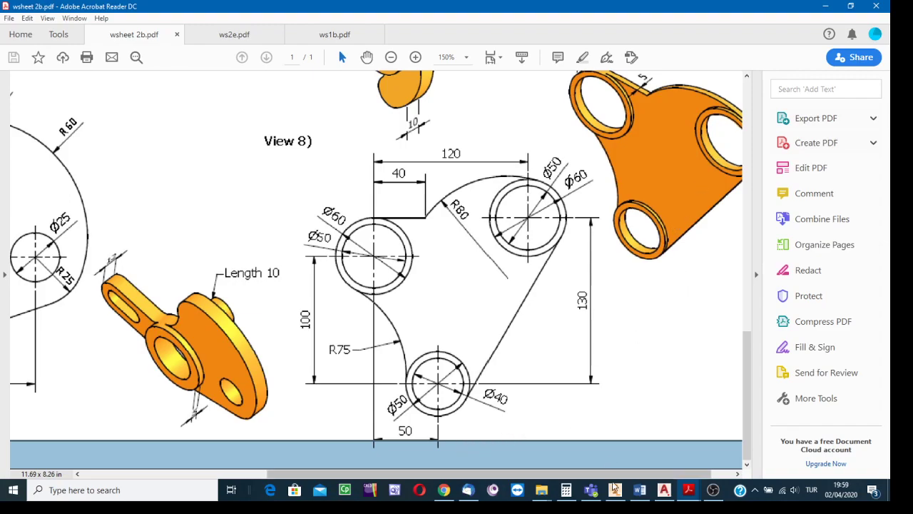
pyautogui.click(665, 489)
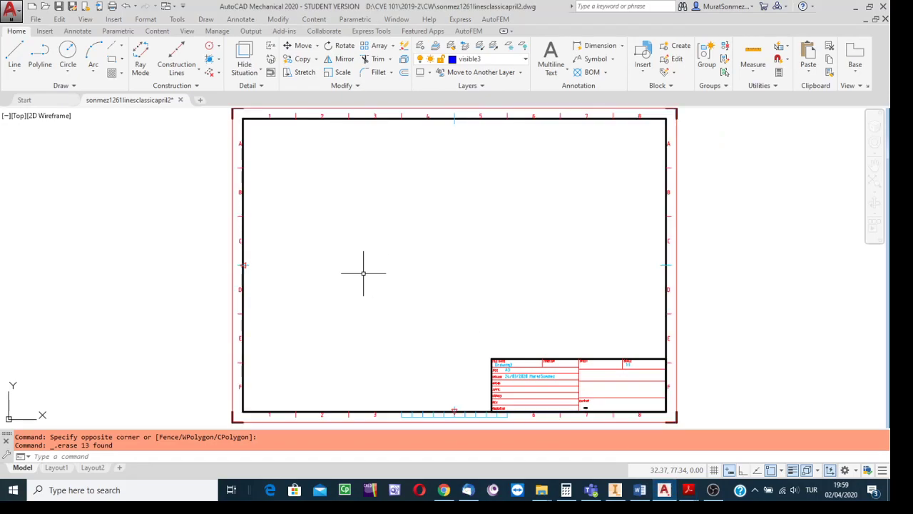
# Cancel pending commands, keep the current layer, and bring up the Centerline type choices
pyautogui.press('Escape')
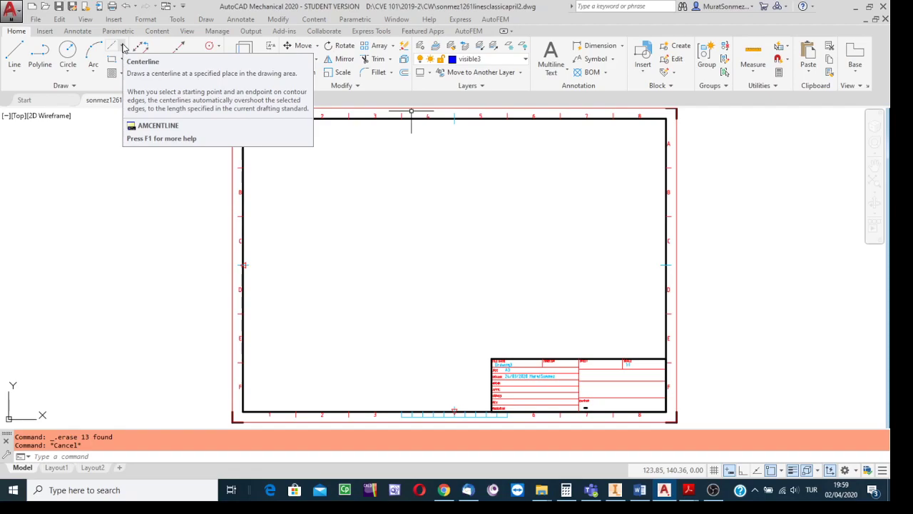
pyautogui.click(525, 60)
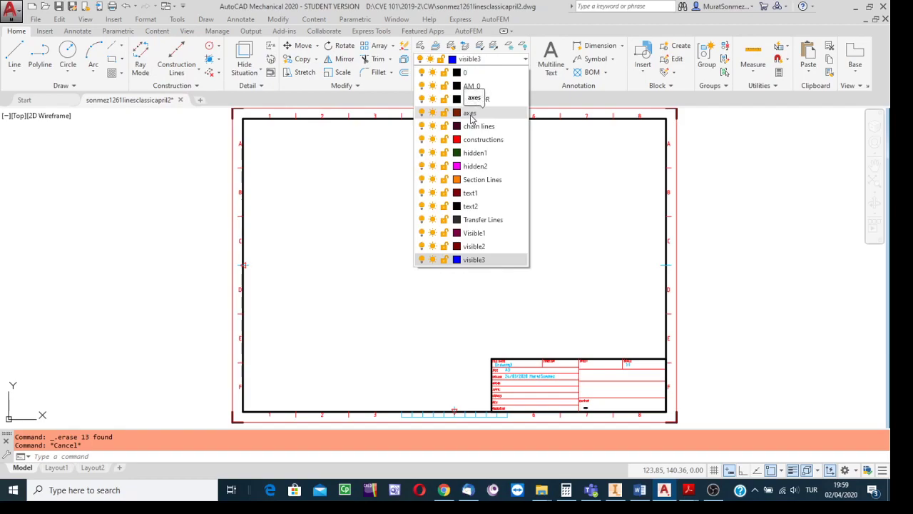
pyautogui.click(570, 155)
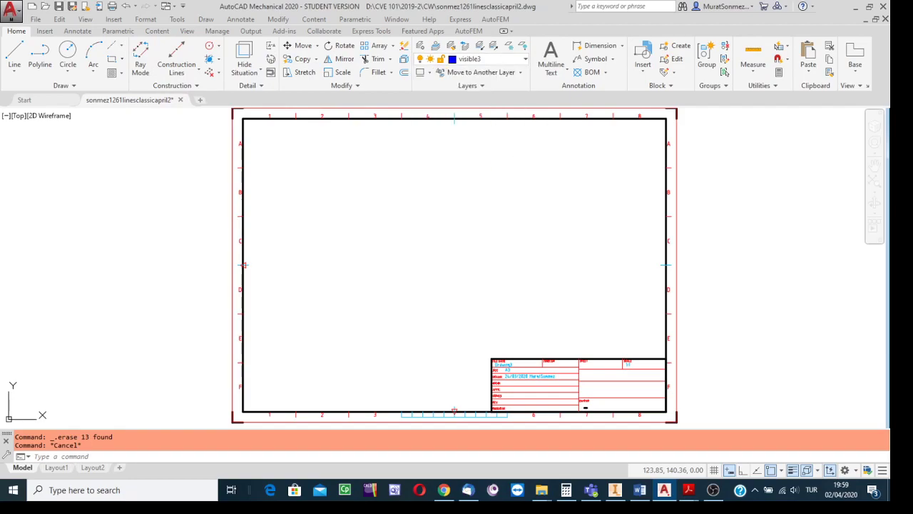
pyautogui.press('Escape')
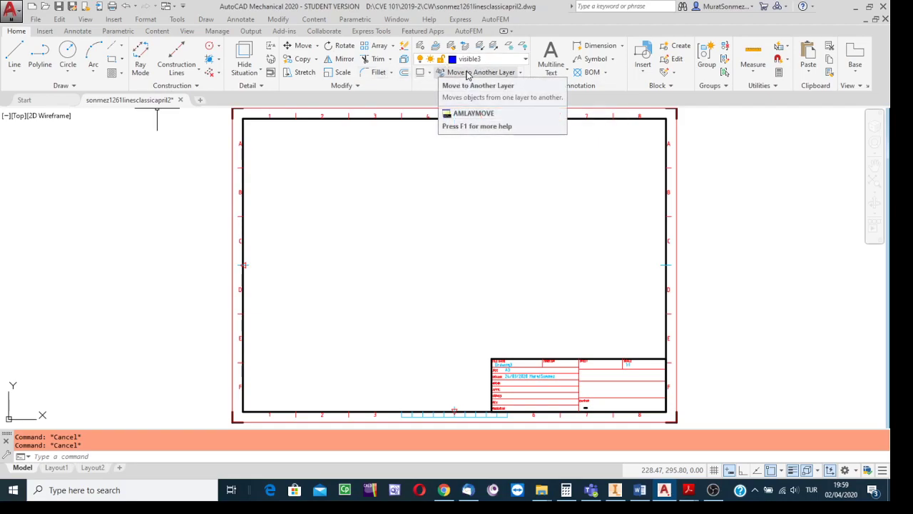
pyautogui.click(123, 48)
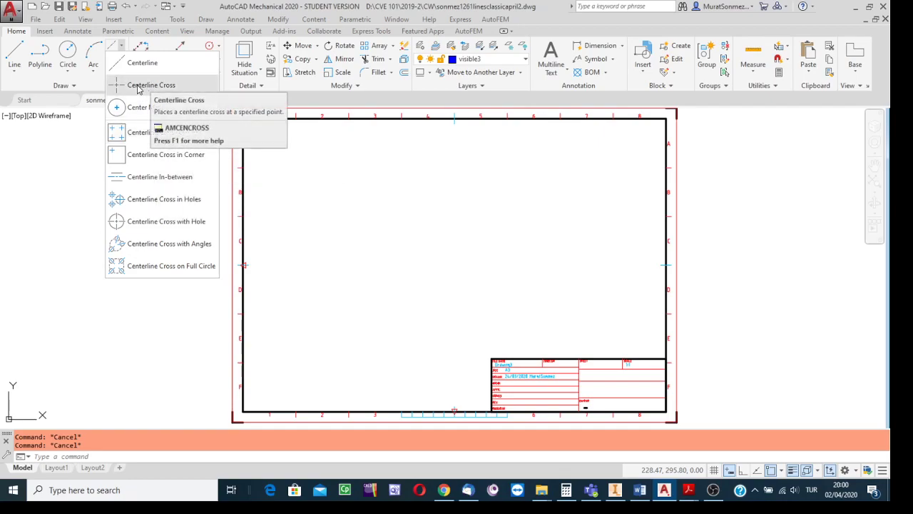
# Place a Centerline Cross for a 100-diameter circle left of the sheet centre
pyautogui.click(143, 85)
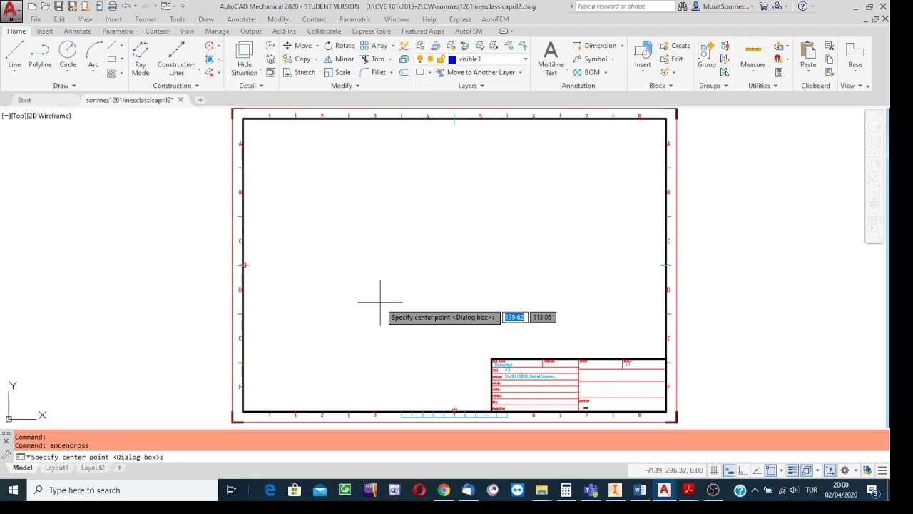
pyautogui.click(380, 302)
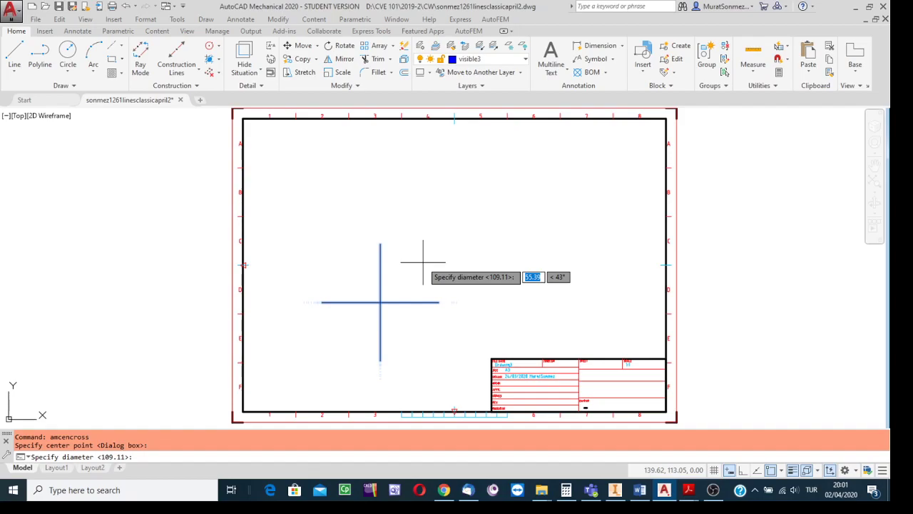
pyautogui.write('100')
pyautogui.press('Return')
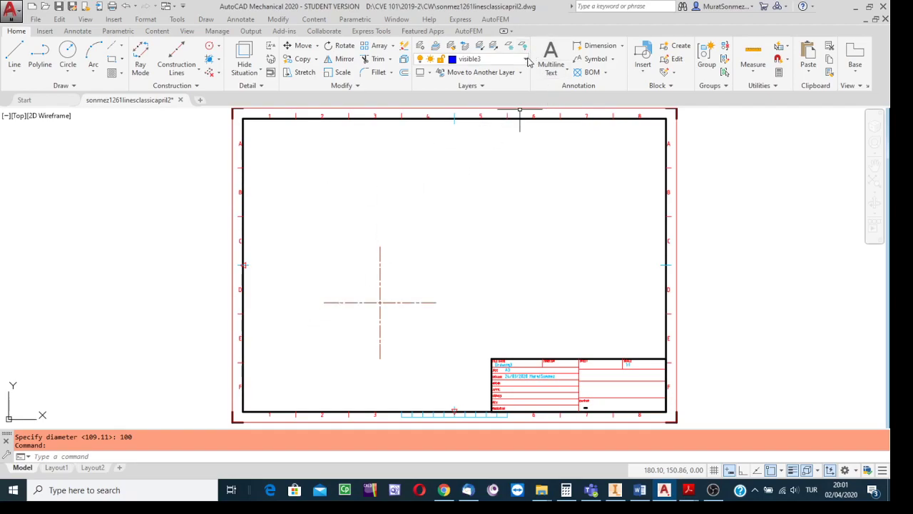
pyautogui.click(693, 492)
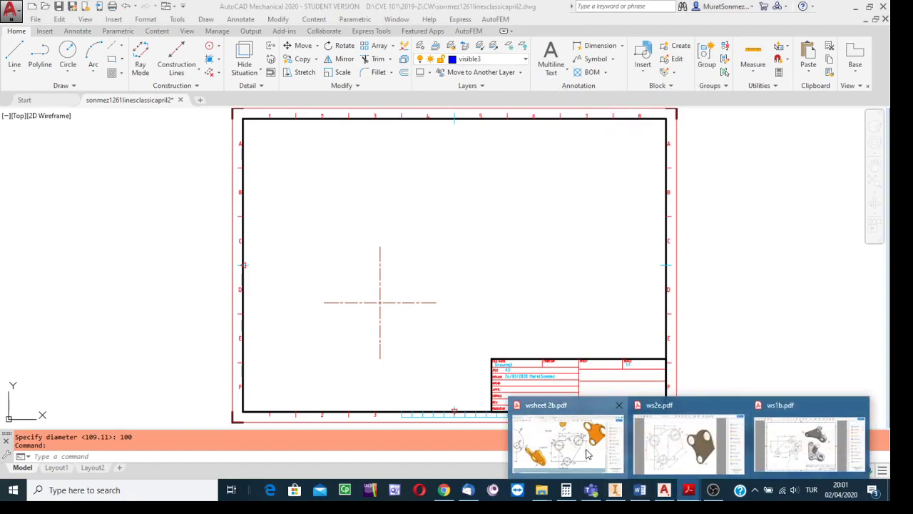
# Review the View 8 part drawing on the wsheet 2b.pdf worksheet
pyautogui.click(567, 442)
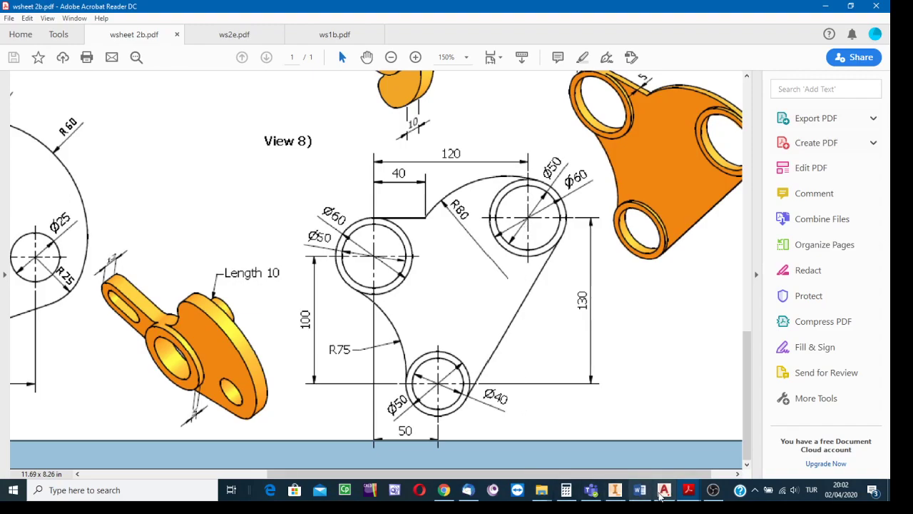
pyautogui.moveTo(619, 491)
pyautogui.moveTo(665, 492)
# Return to the AutoCAD drawing and show the Construction Lines dropdown on the Home ribbon
pyautogui.click(664, 491)
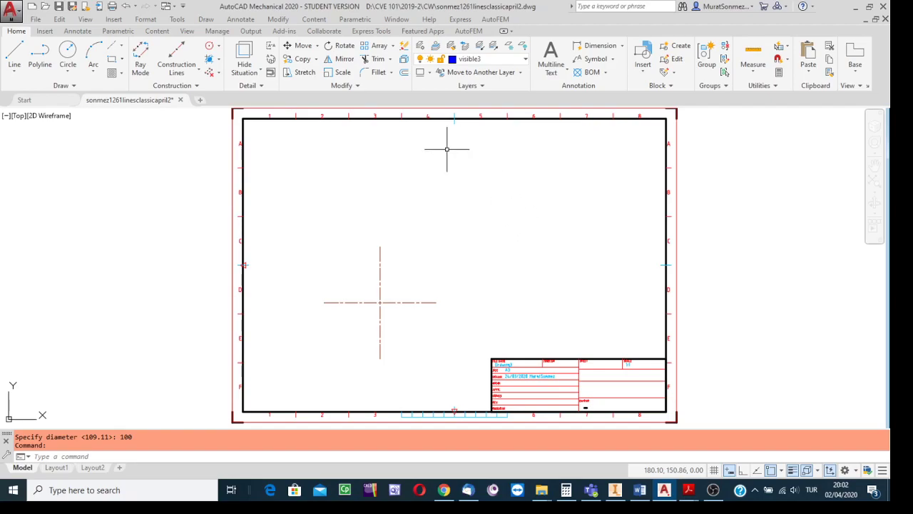
pyautogui.click(199, 74)
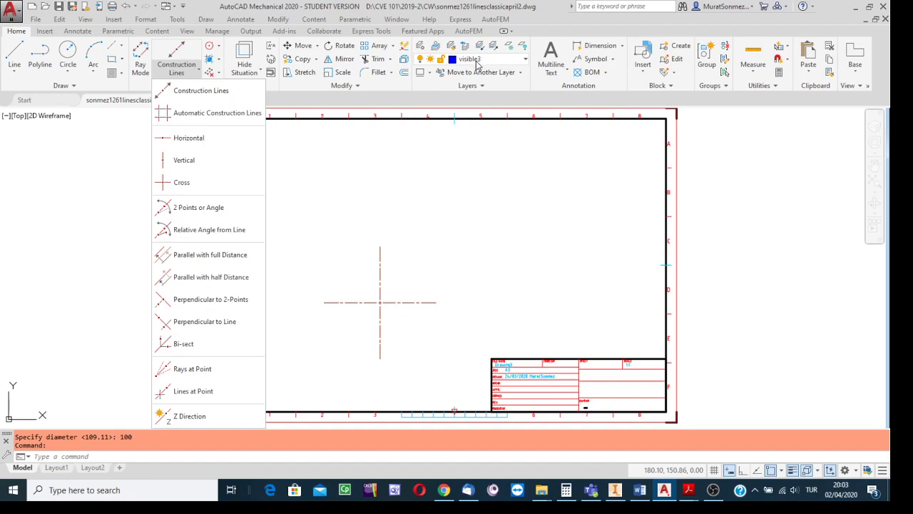
# Add a parallel construction line 70 units right of the vertical centre line
pyautogui.click(207, 254)
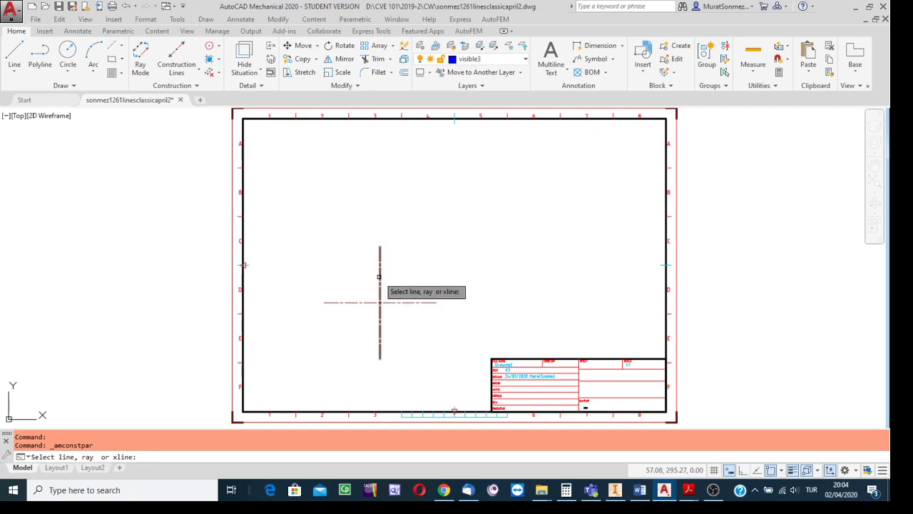
pyautogui.click(378, 277)
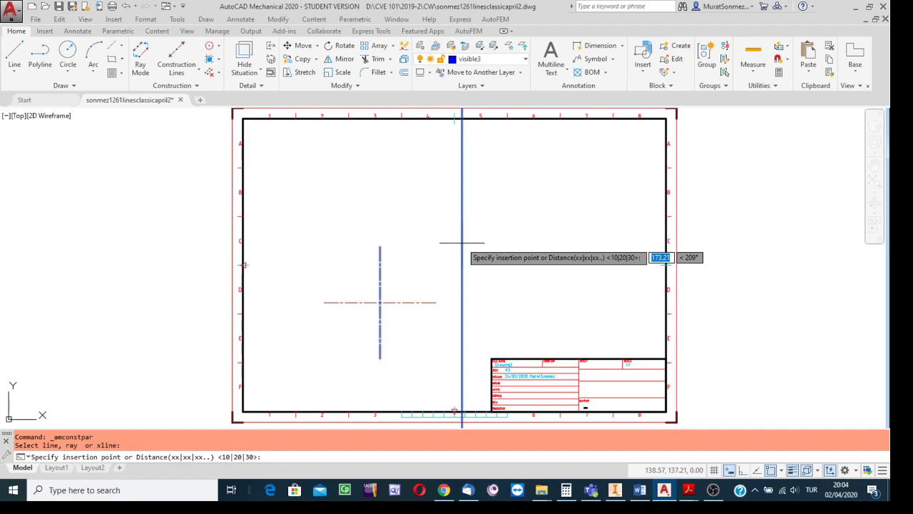
pyautogui.write('70')
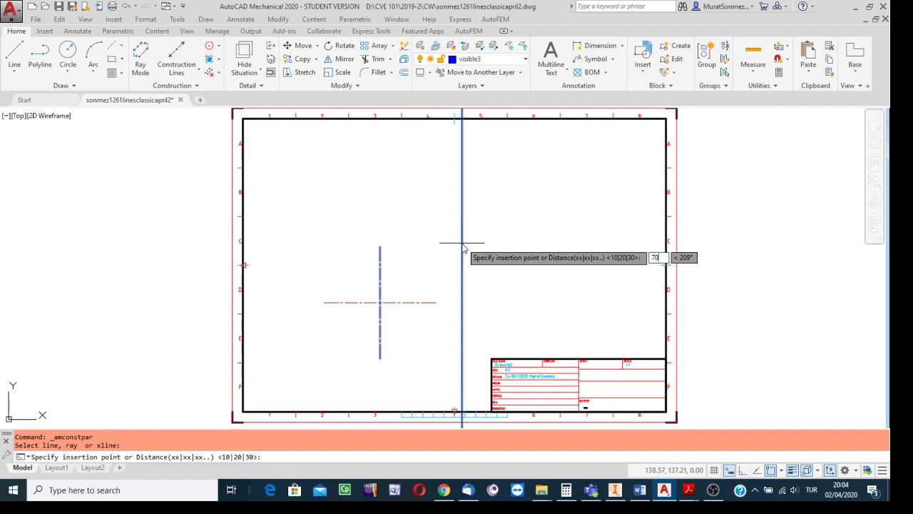
pyautogui.press('Return')
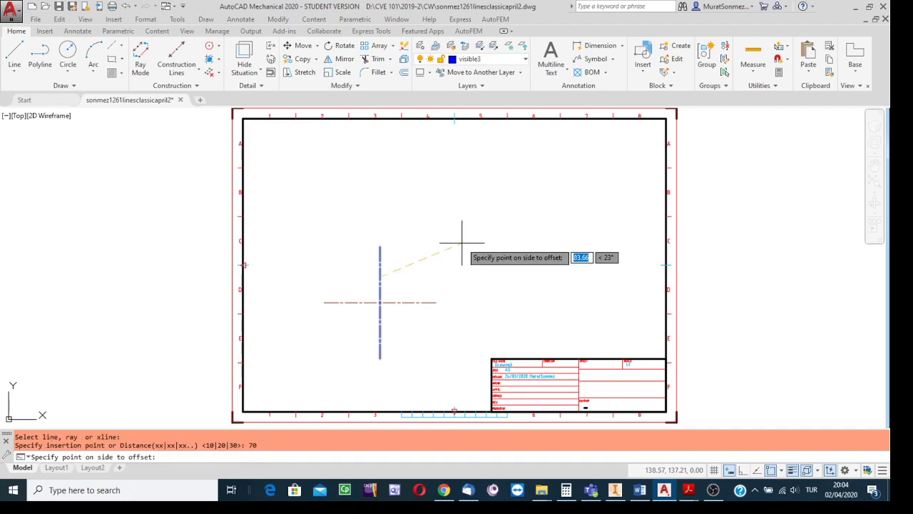
pyautogui.click(519, 219)
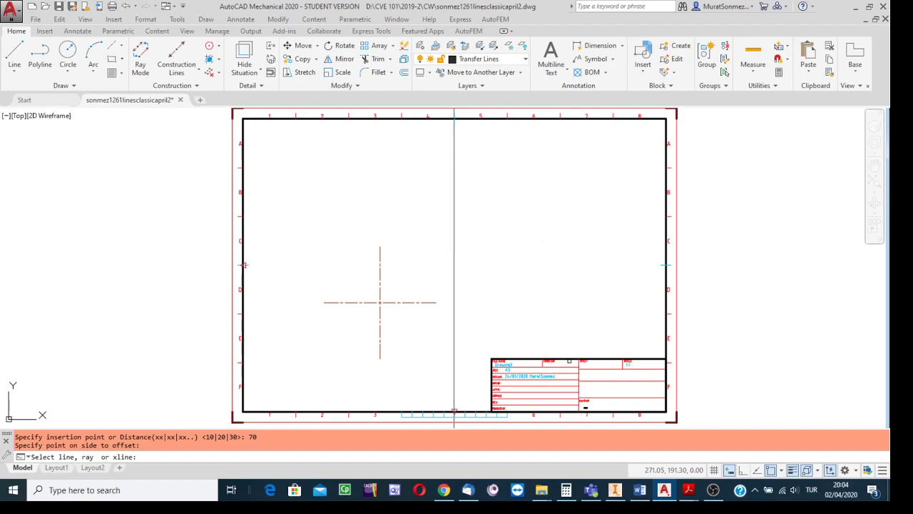
pyautogui.moveTo(687, 489)
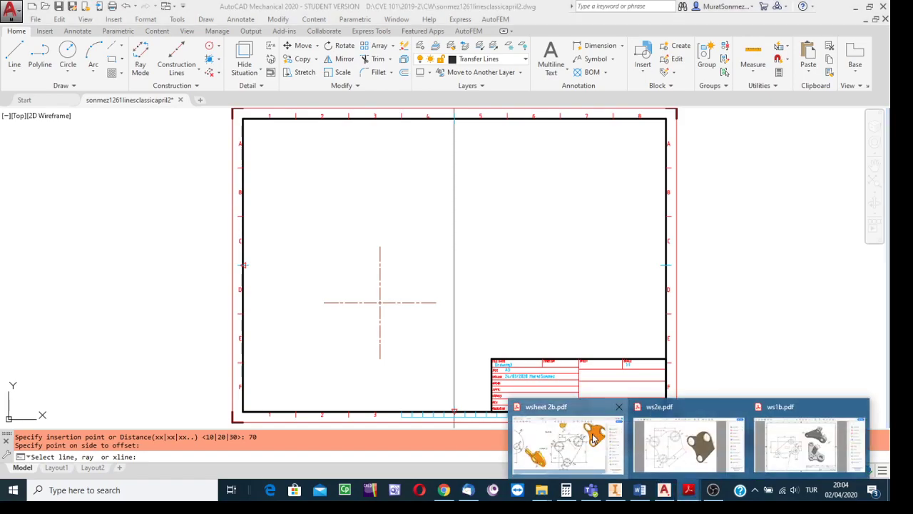
pyautogui.click(599, 437)
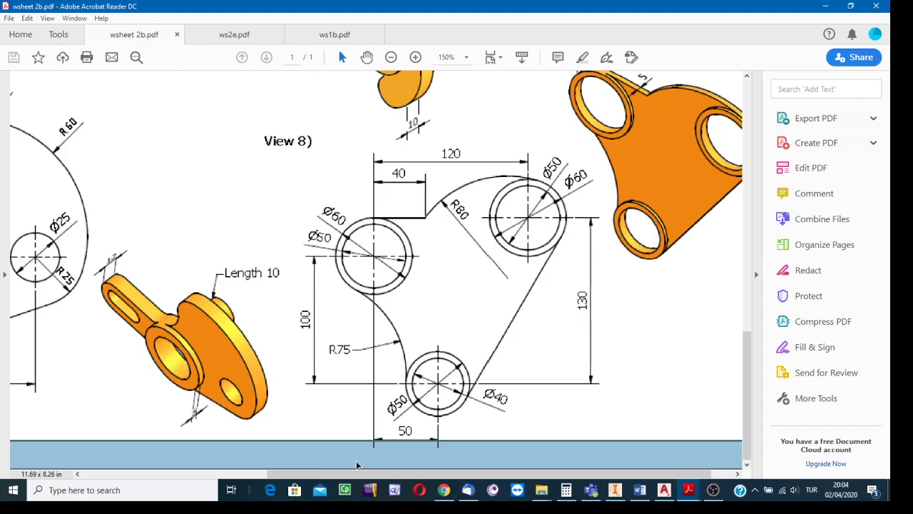
pyautogui.click(664, 489)
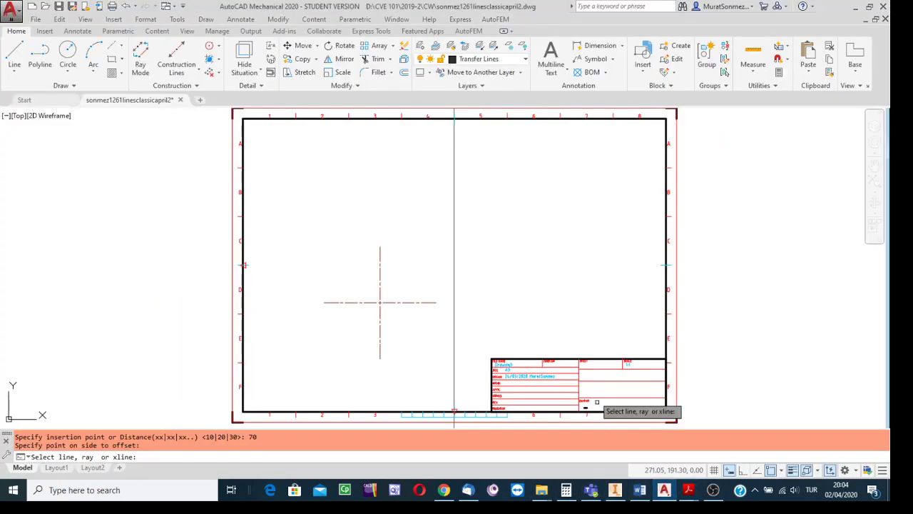
# Offset a construction line 130 units above the horizontal centre line, then end the command
pyautogui.click(394, 302)
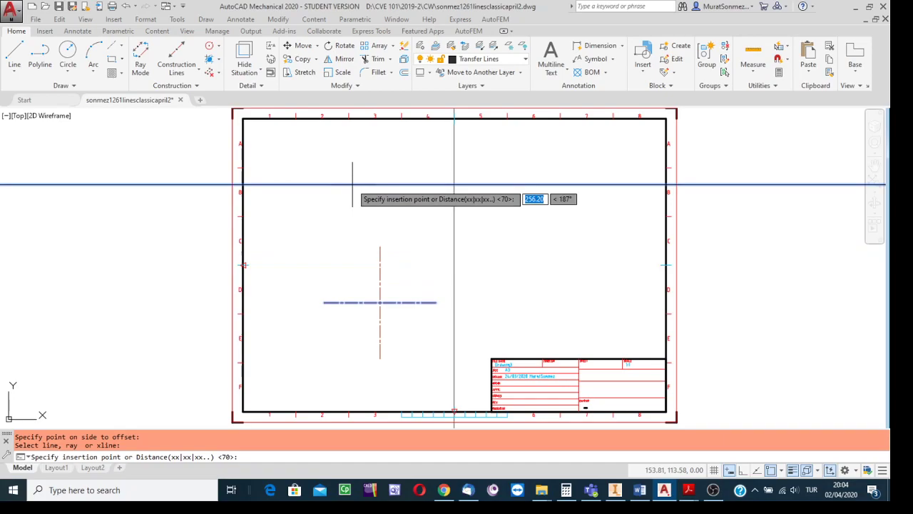
pyautogui.write('130')
pyautogui.press('Return')
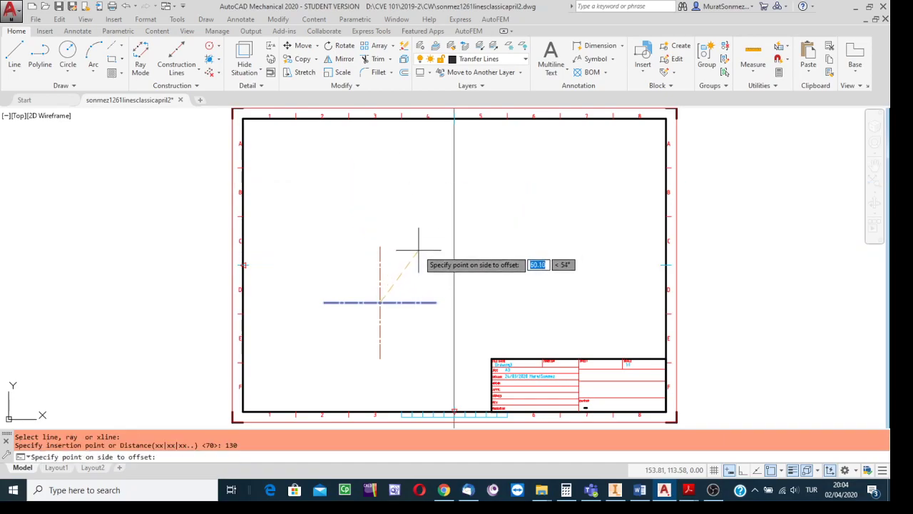
pyautogui.click(419, 181)
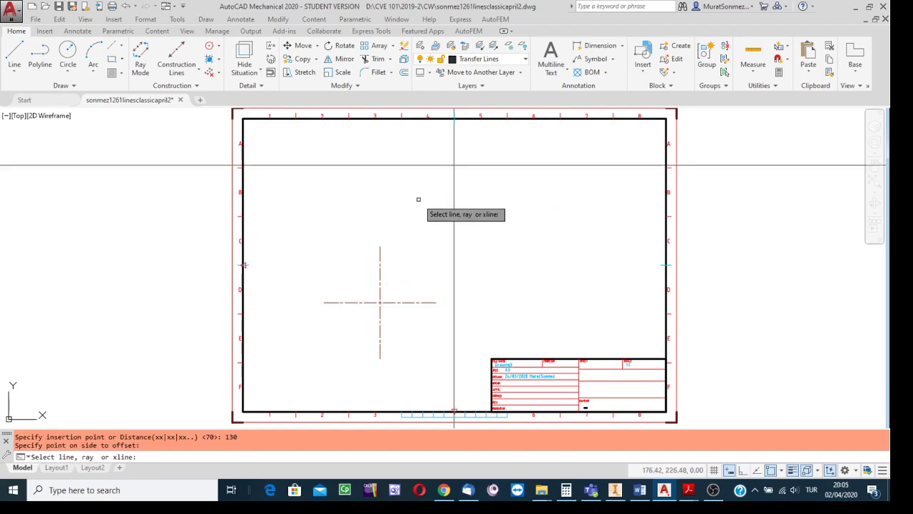
pyautogui.press('Escape')
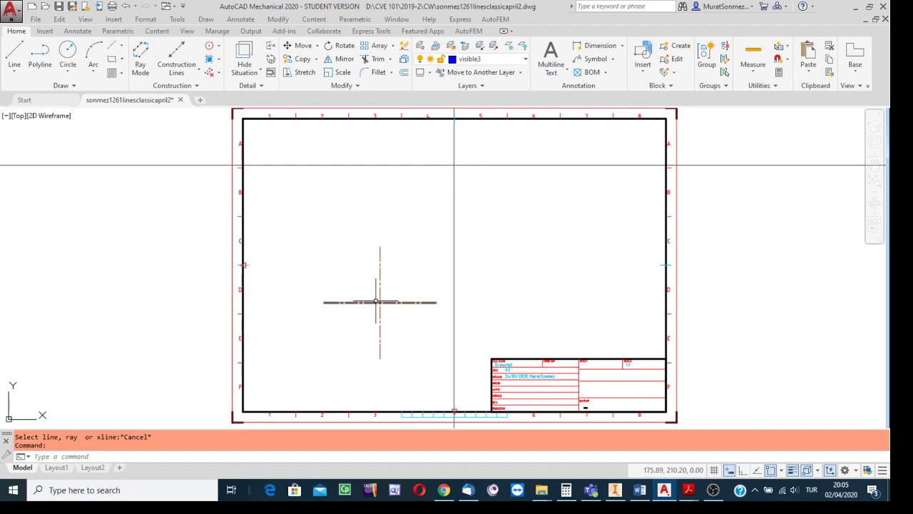
# Place a Centerline Cross sized for a 30 diameter at the construction line intersection
pyautogui.click(123, 47)
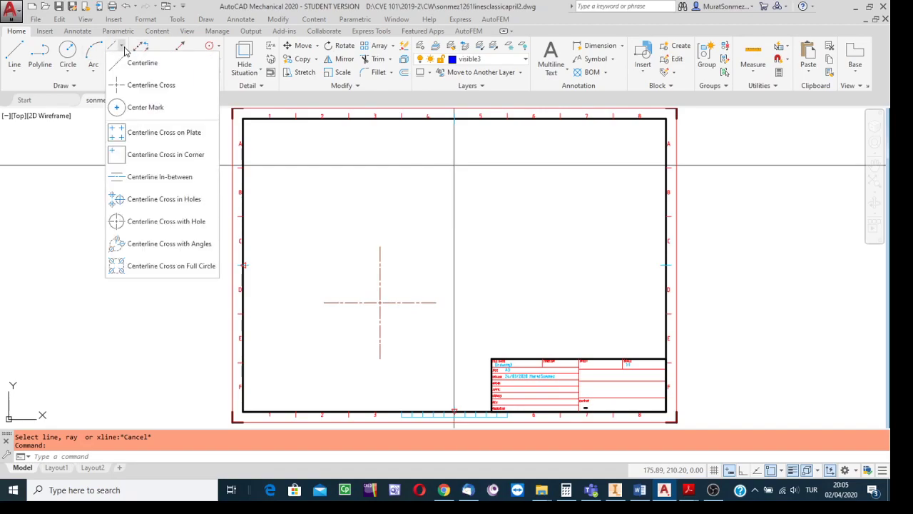
pyautogui.click(151, 86)
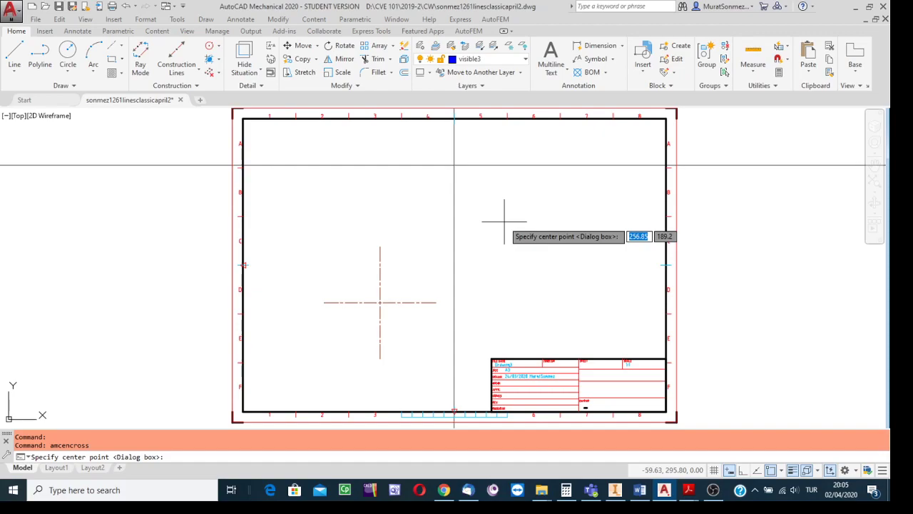
pyautogui.click(454, 164)
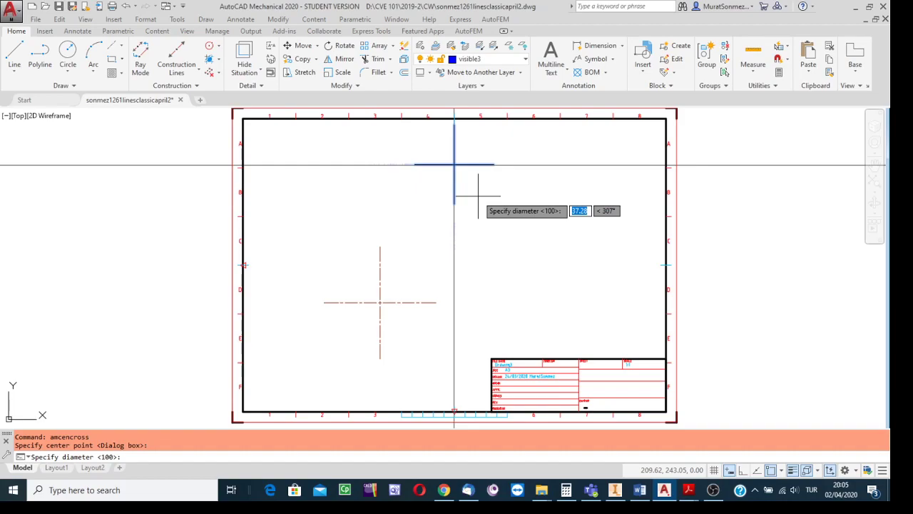
pyautogui.write('30')
pyautogui.press('Return')
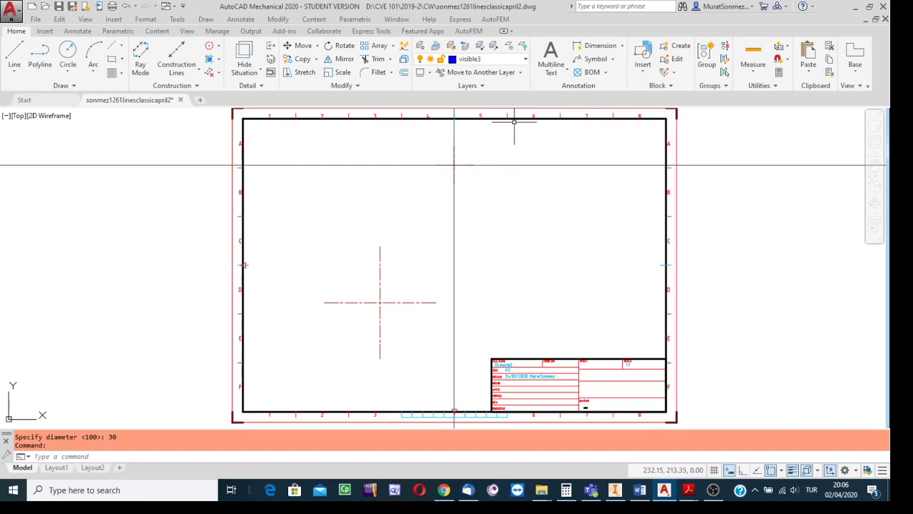
pyautogui.click(525, 59)
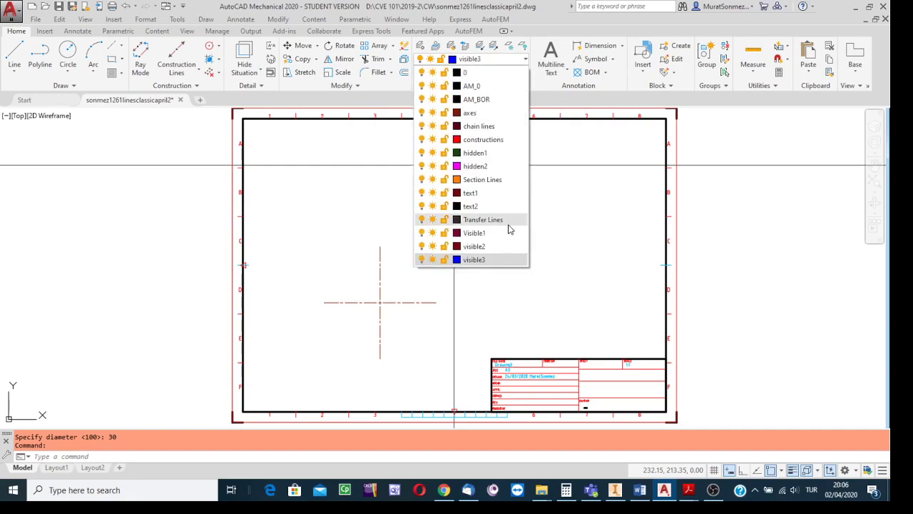
# Hide the Transfer Lines layer and bring up the Circle drawing options
pyautogui.click(422, 220)
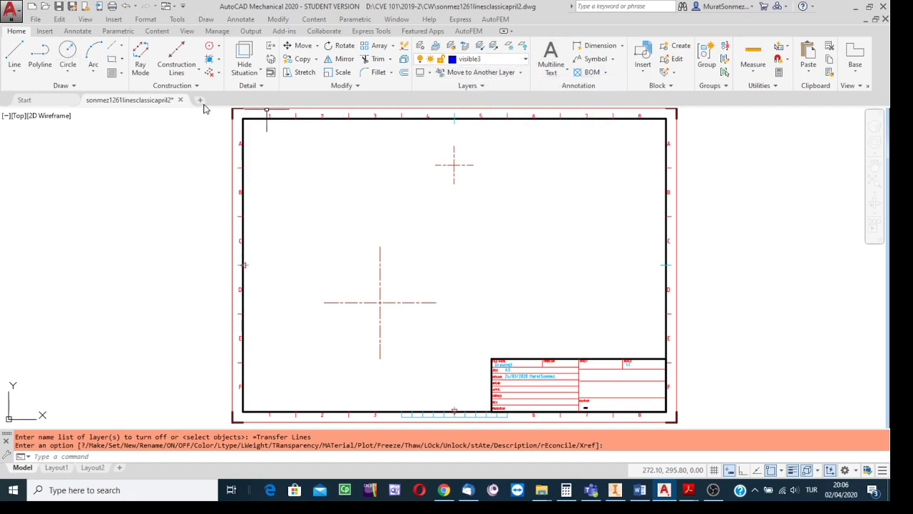
pyautogui.click(67, 73)
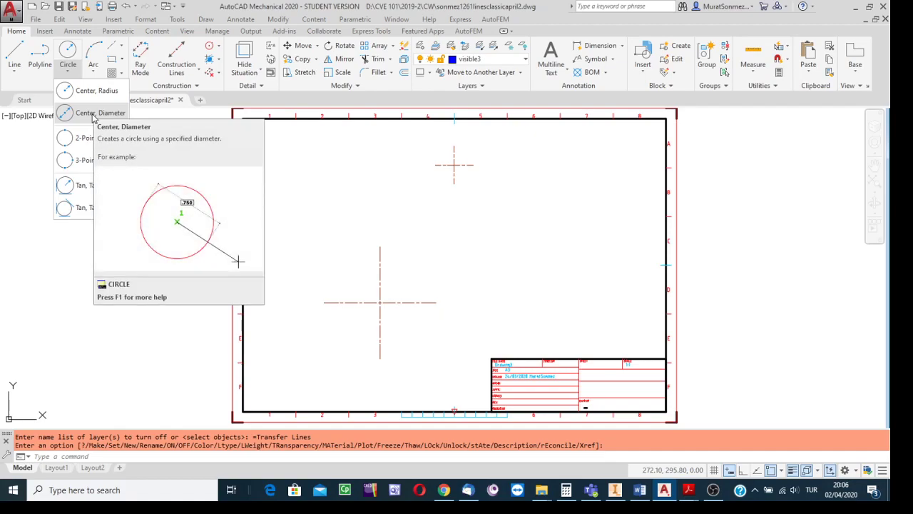
# Draw a Center, Diameter circle of 100 on the lower-left centreline crossing, then review the sheet
pyautogui.click(92, 115)
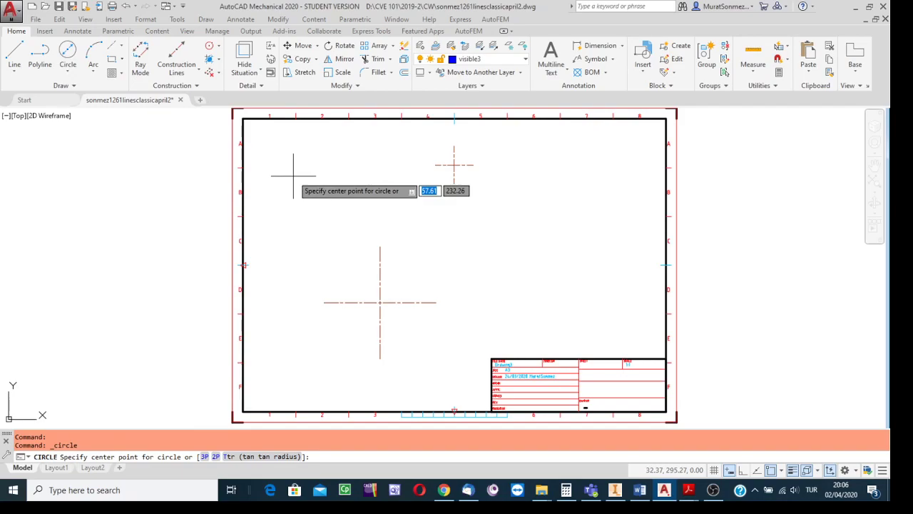
pyautogui.click(380, 302)
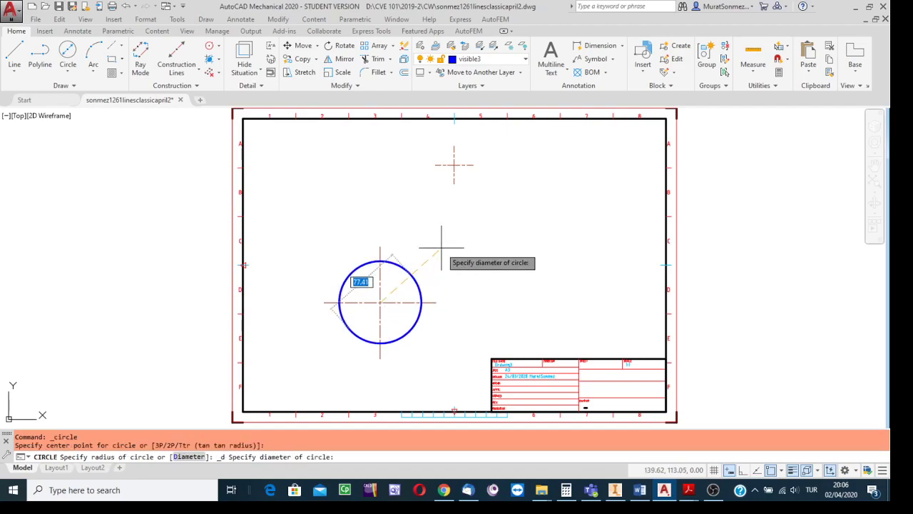
pyautogui.write('100')
pyautogui.press('Return')
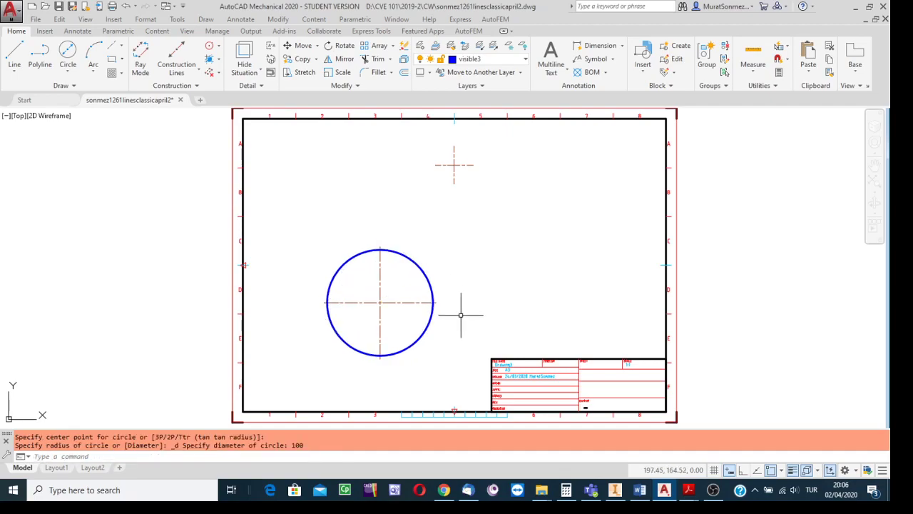
pyautogui.scroll(2, 441, 317)
pyautogui.scroll(1, 440, 317)
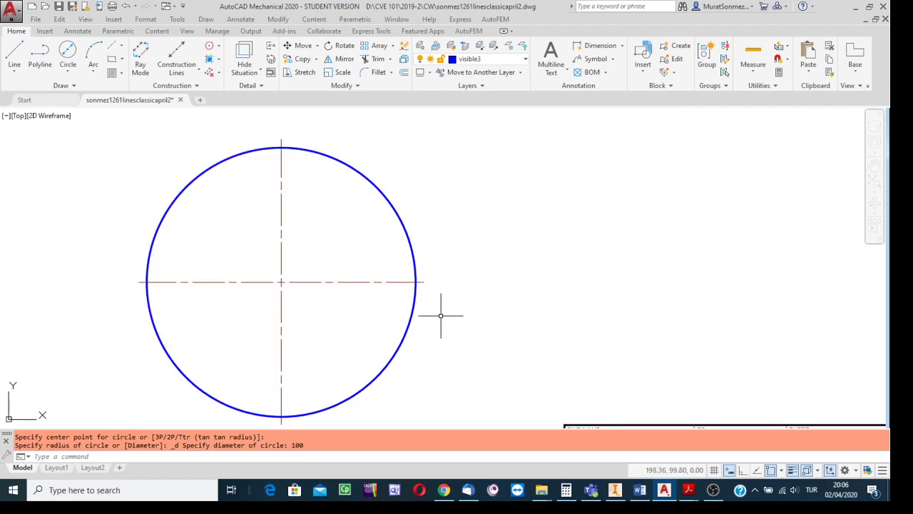
pyautogui.scroll(-1, 441, 316)
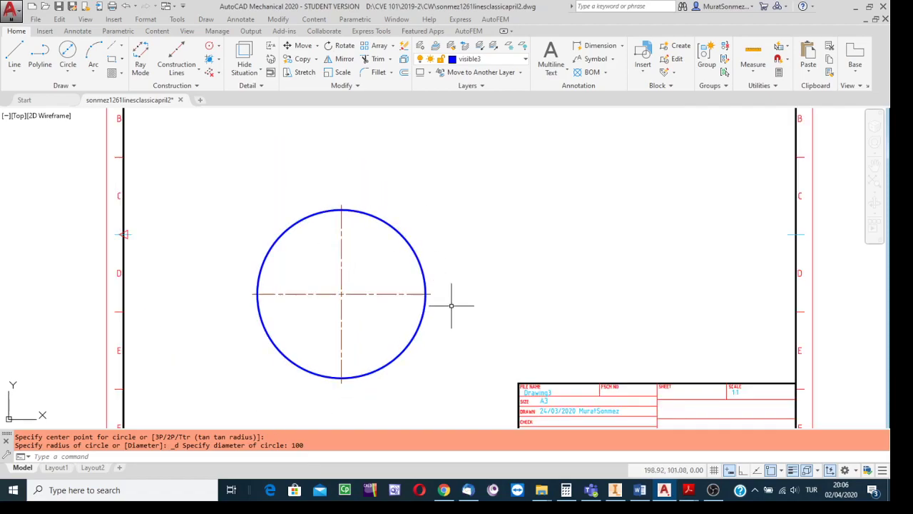
pyautogui.scroll(-1, 438, 300)
pyautogui.scroll(2, 444, 301)
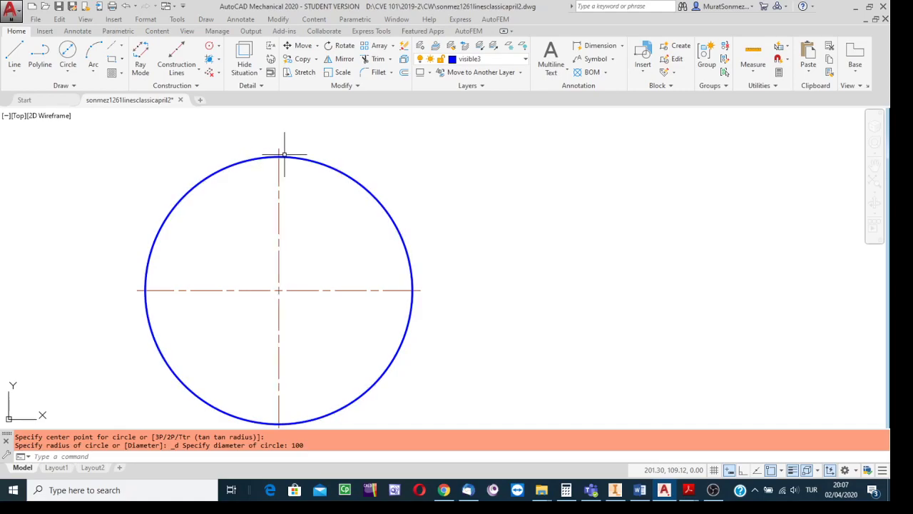
pyautogui.scroll(-4, 319, 236)
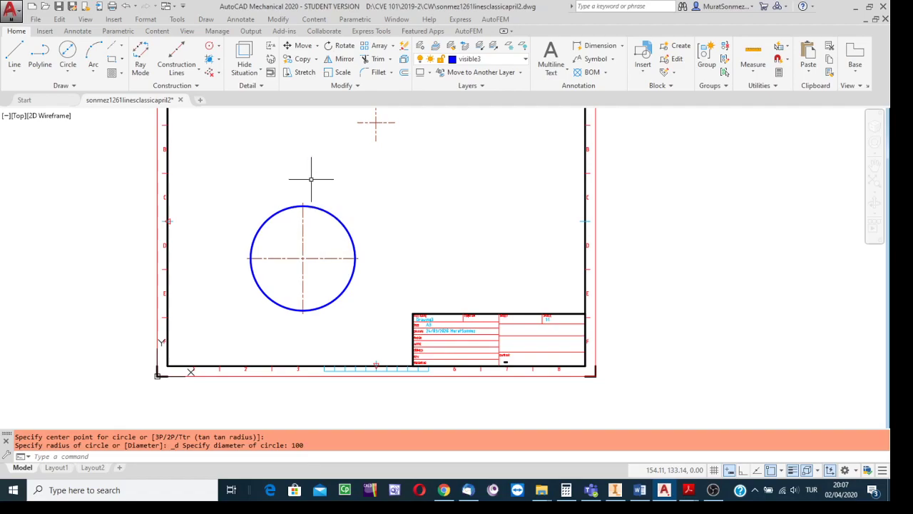
pyautogui.moveTo(420, 235); pyautogui.dragTo(406, 303, button='middle')
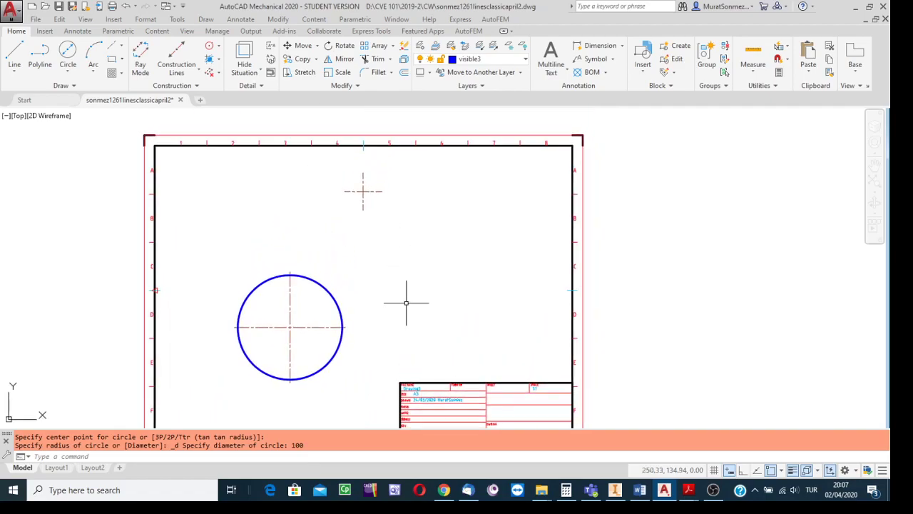
# Draw a circle with diameter 30 centred on the upper centreline cross
pyautogui.click(71, 60)
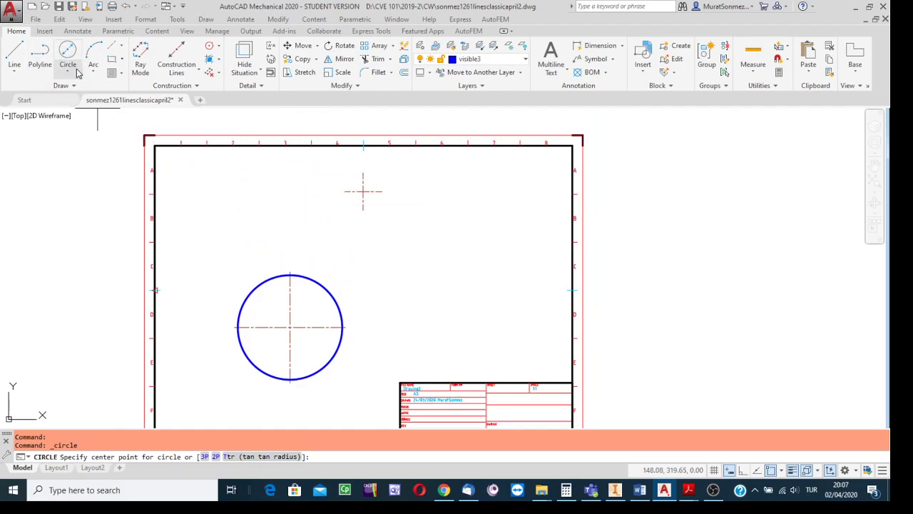
pyautogui.click(363, 190)
pyautogui.write('d')
pyautogui.press('Return')
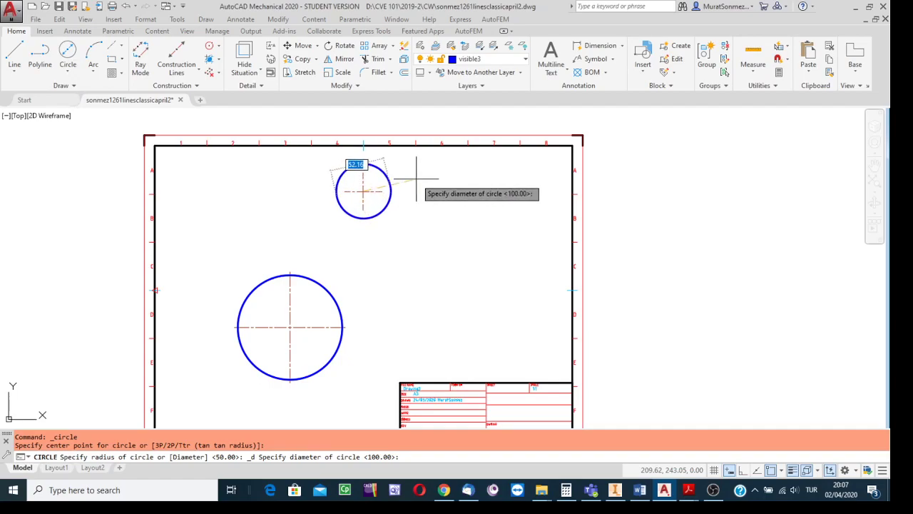
pyautogui.write('30')
pyautogui.press('Return')
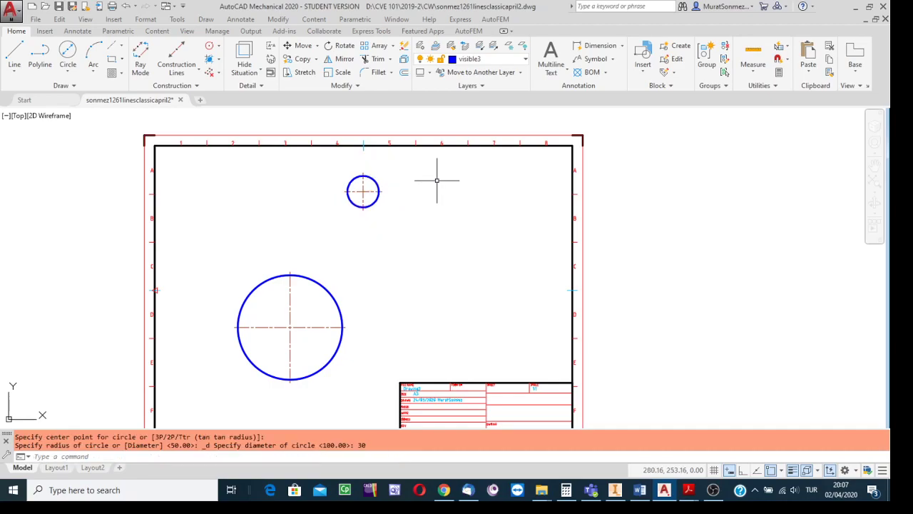
pyautogui.moveTo(475, 242); pyautogui.dragTo(490, 225, button='middle')
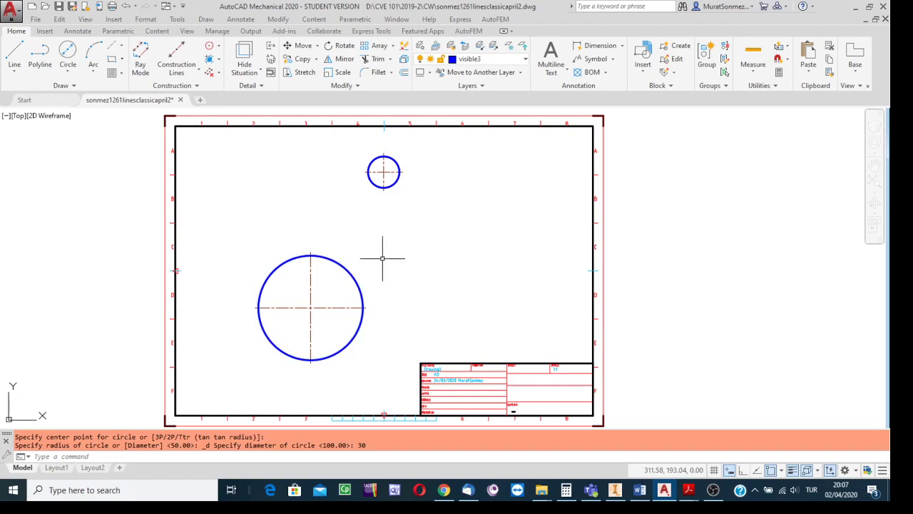
# Start the Line command and bring up the OSNAP mode list
pyautogui.click(20, 52)
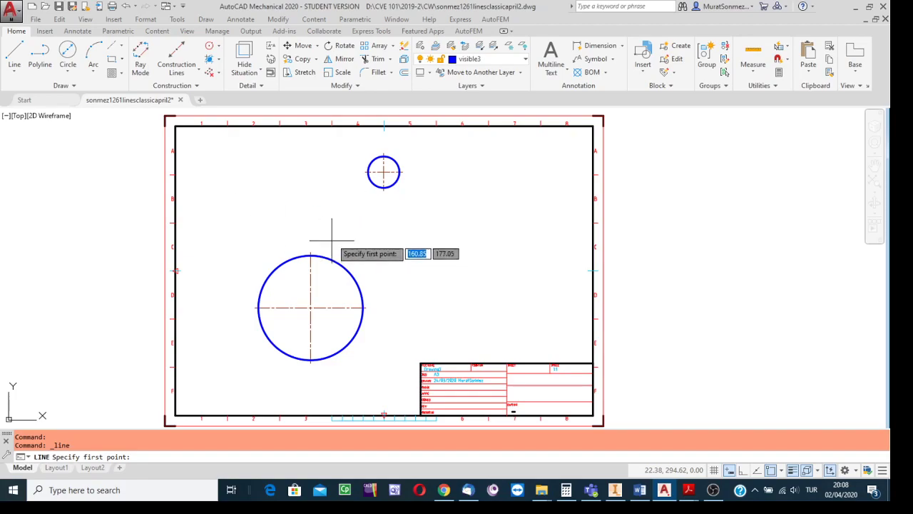
pyautogui.click(782, 471)
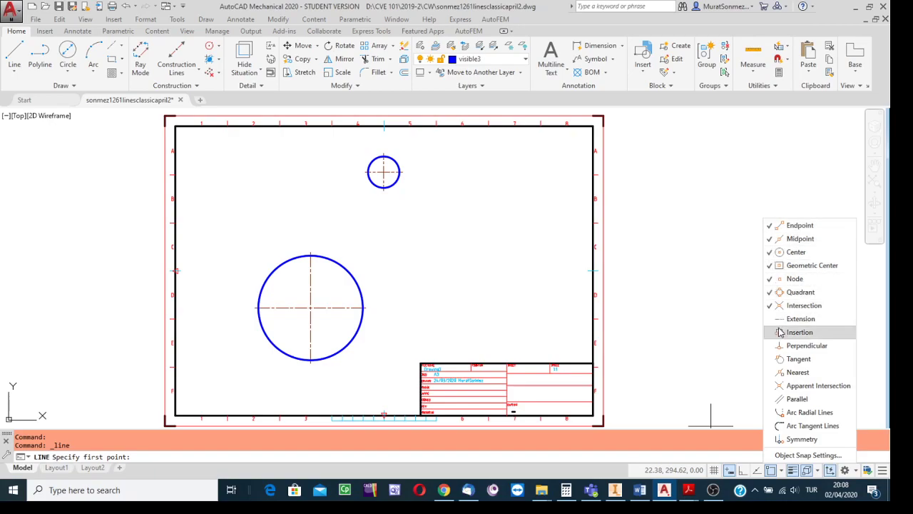
# Restrict object snapping to Tangent only in Object Snap Settings
pyautogui.click(799, 456)
pyautogui.moveTo(615, 138); pyautogui.dragTo(635, 125)
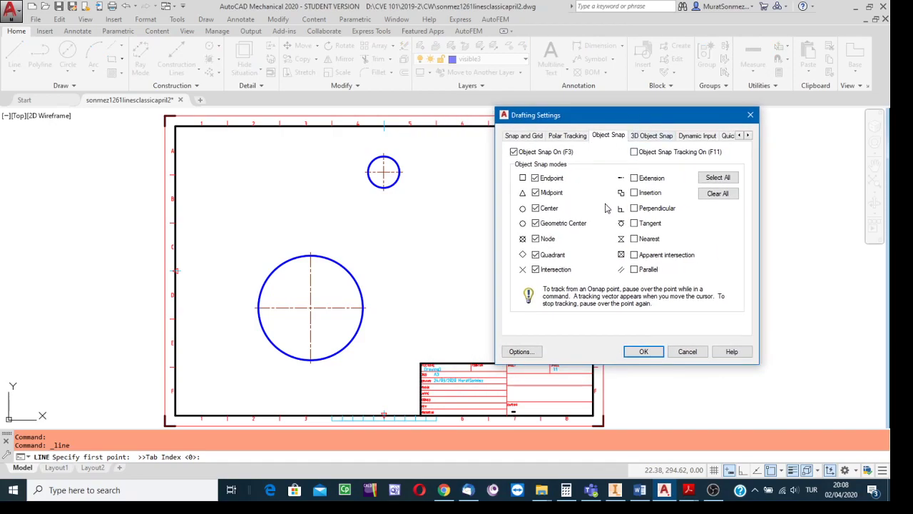
pyautogui.click(717, 194)
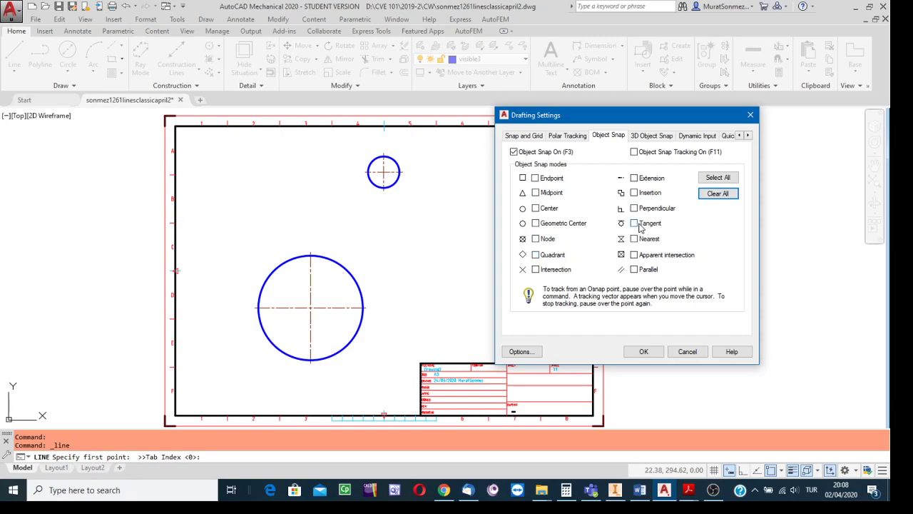
pyautogui.click(635, 223)
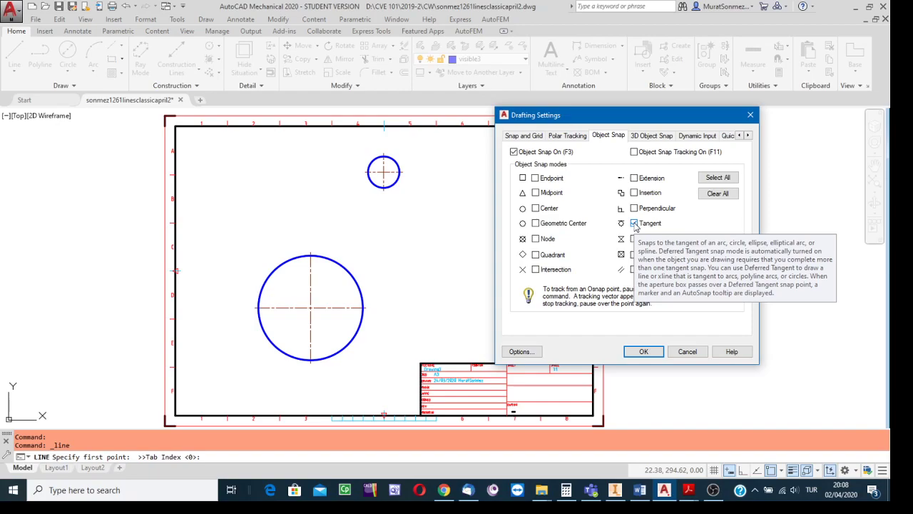
pyautogui.click(643, 351)
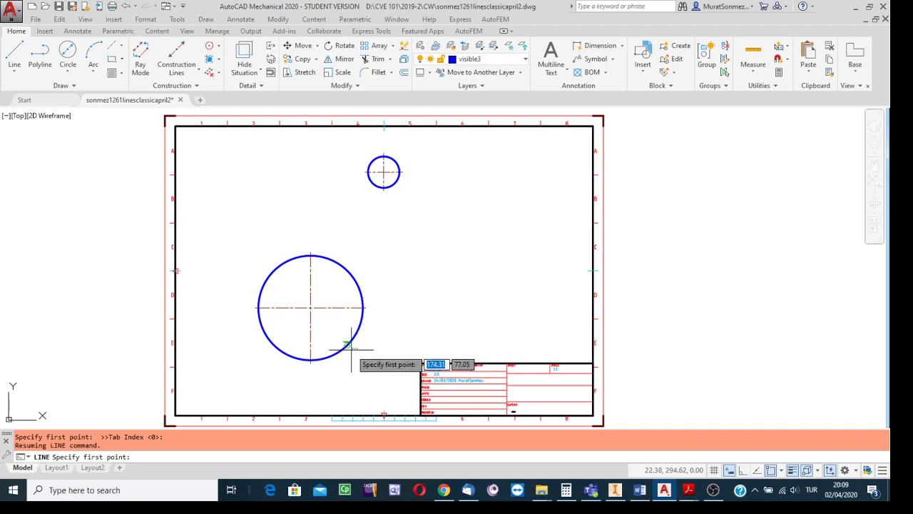
# Draw a line tangent to the 100- and 30-diameter circles on their right sides
pyautogui.scroll(-3, 356, 350)
pyautogui.scroll(7, 357, 350)
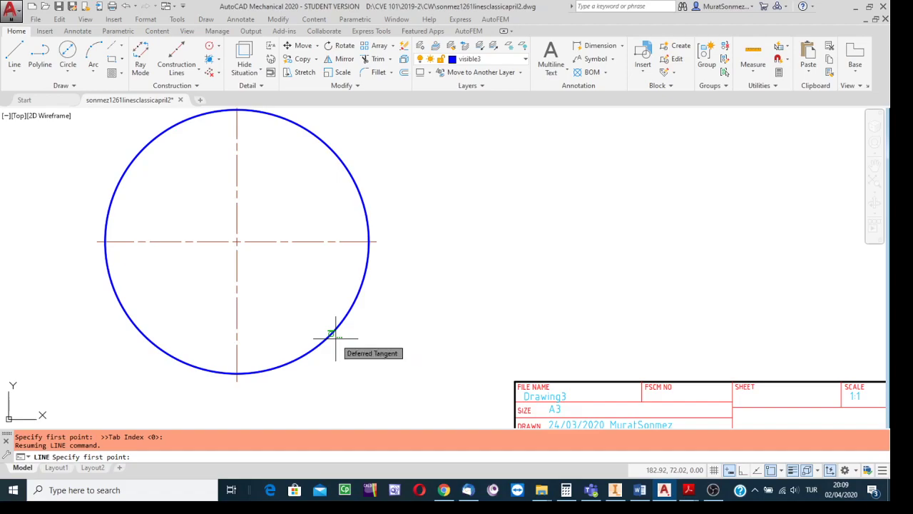
pyautogui.click(336, 337)
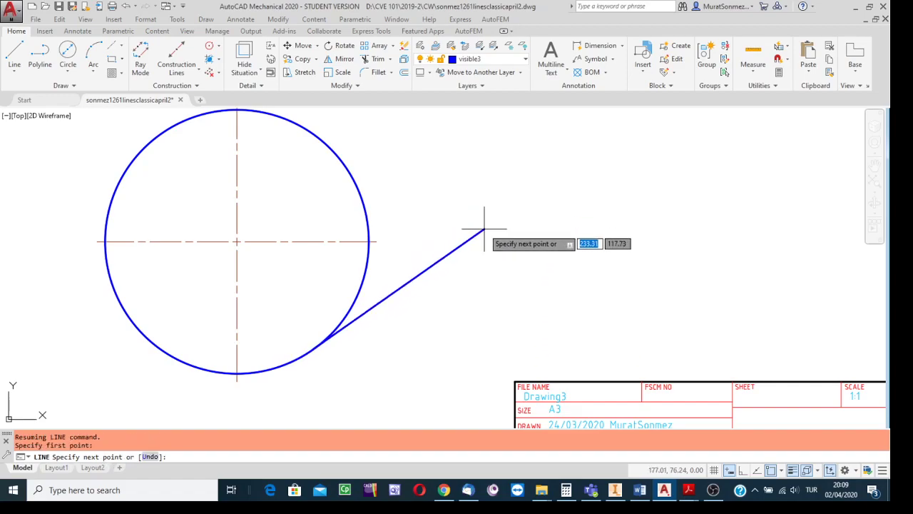
pyautogui.scroll(2, 483, 240)
pyautogui.scroll(-5, 483, 237)
pyautogui.moveTo(483, 237); pyautogui.dragTo(371, 312, button='middle')
pyautogui.scroll(-2, 380, 260)
pyautogui.scroll(5, 379, 260)
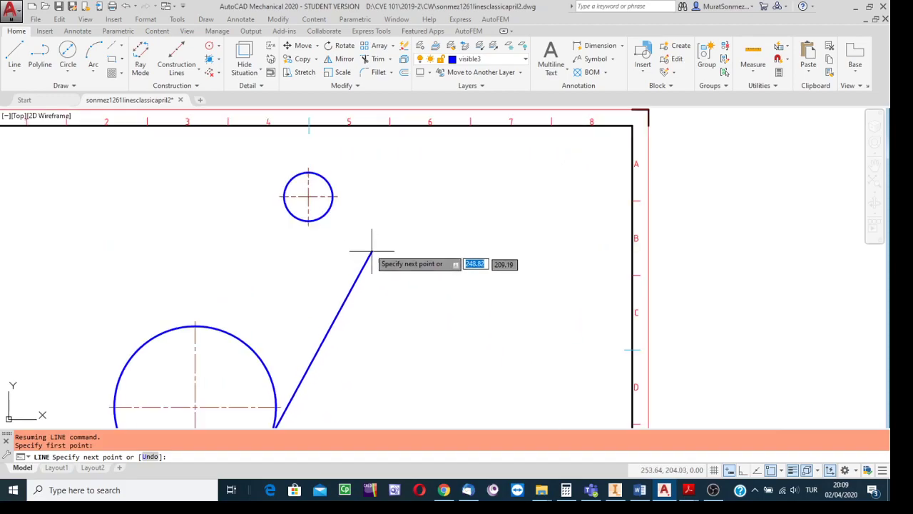
pyautogui.scroll(-2, 349, 214)
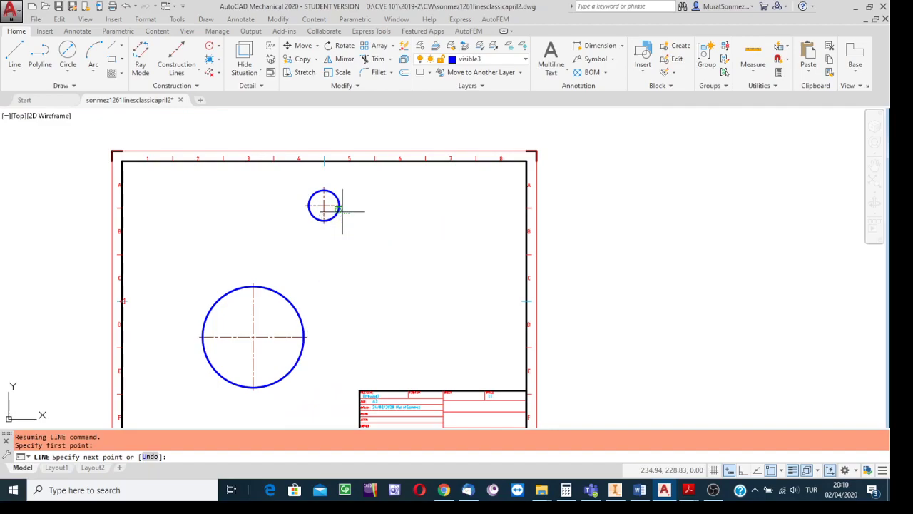
pyautogui.scroll(4, 337, 217)
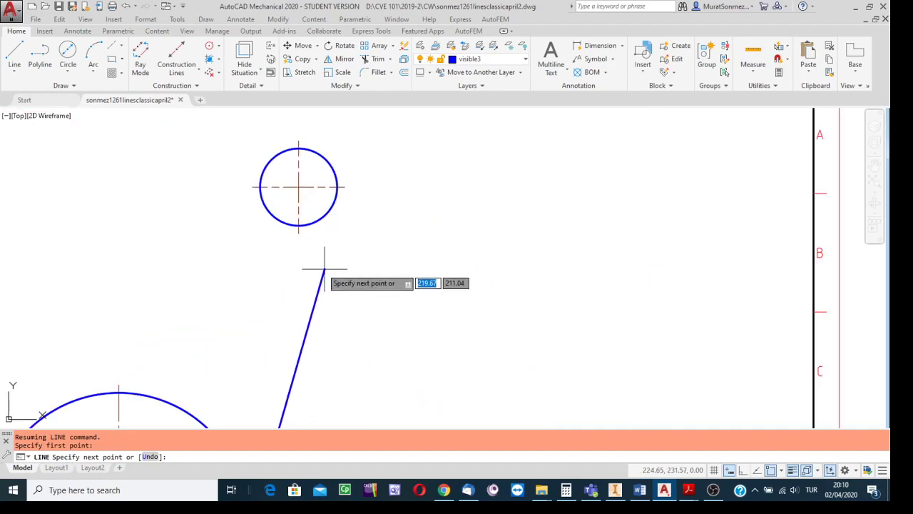
pyautogui.click(329, 220)
pyautogui.press('Escape')
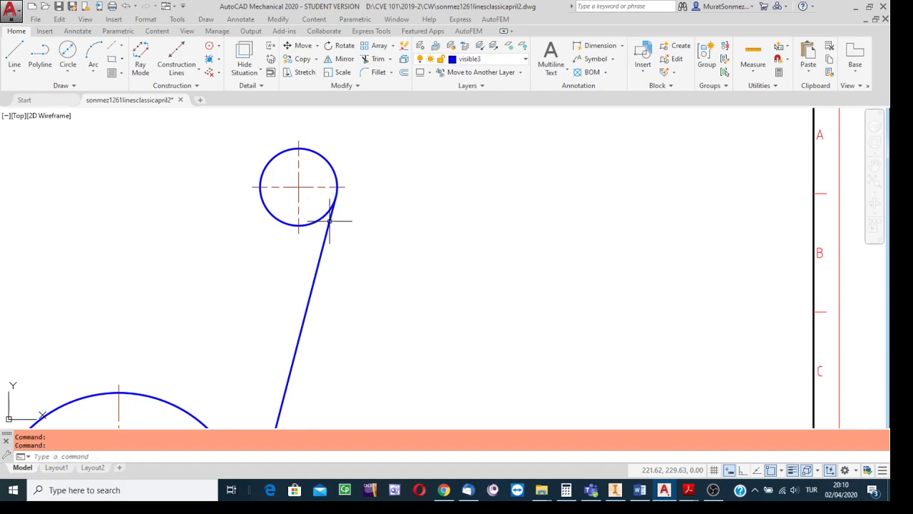
pyautogui.scroll(2, 418, 253)
pyautogui.scroll(-4, 414, 259)
pyautogui.scroll(-3, 413, 258)
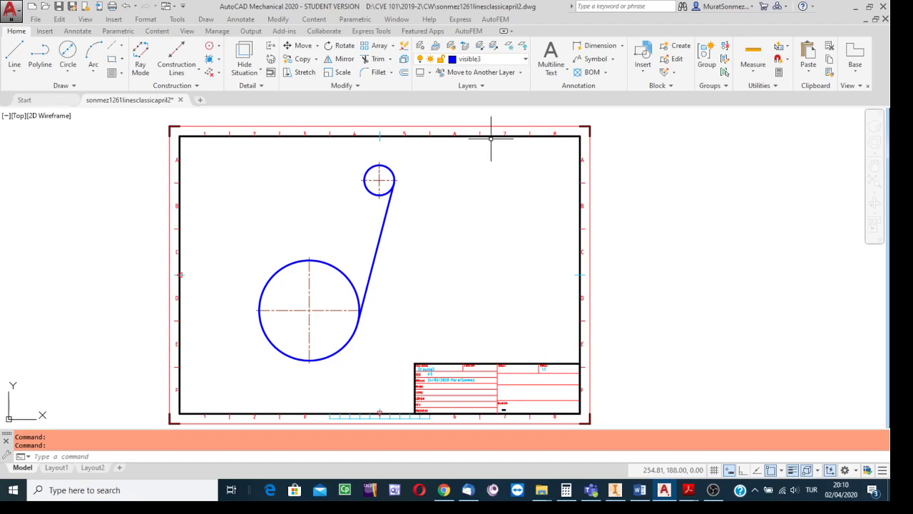
# Make Visible1 the current layer and begin a new line
pyautogui.click(524, 61)
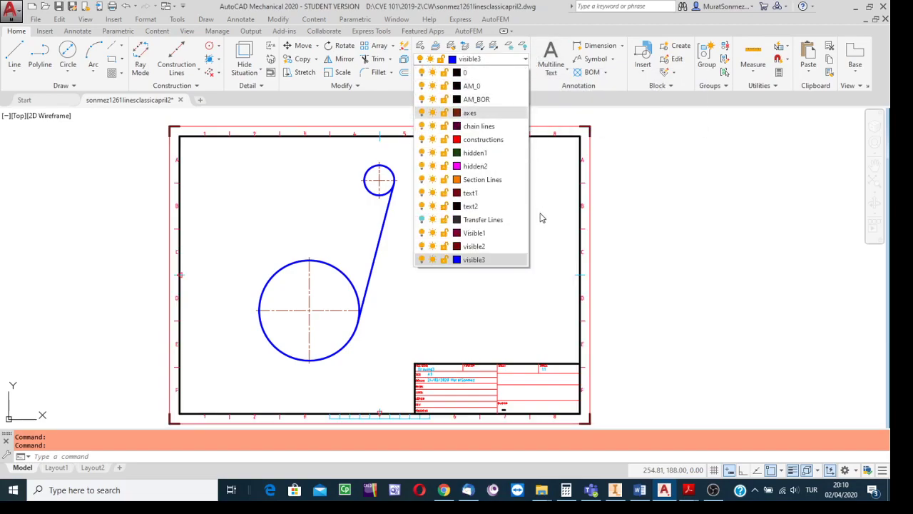
pyautogui.click(474, 232)
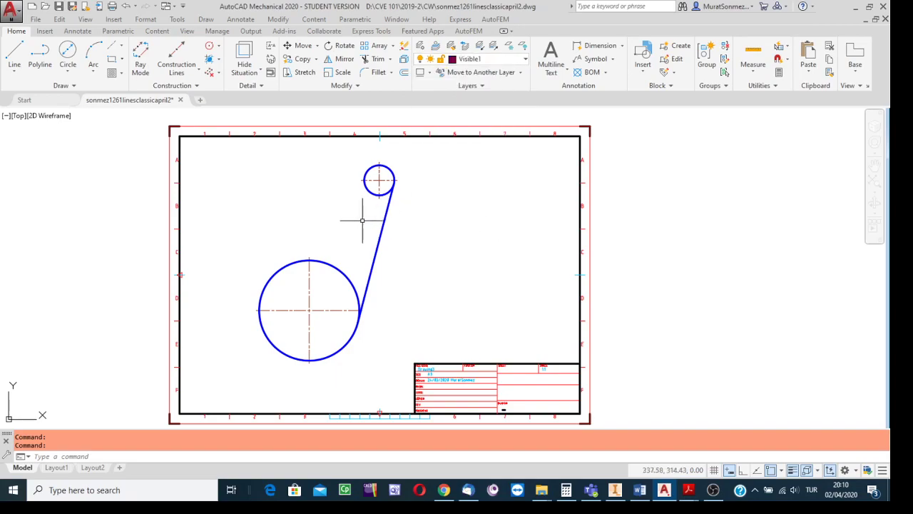
pyautogui.click(14, 54)
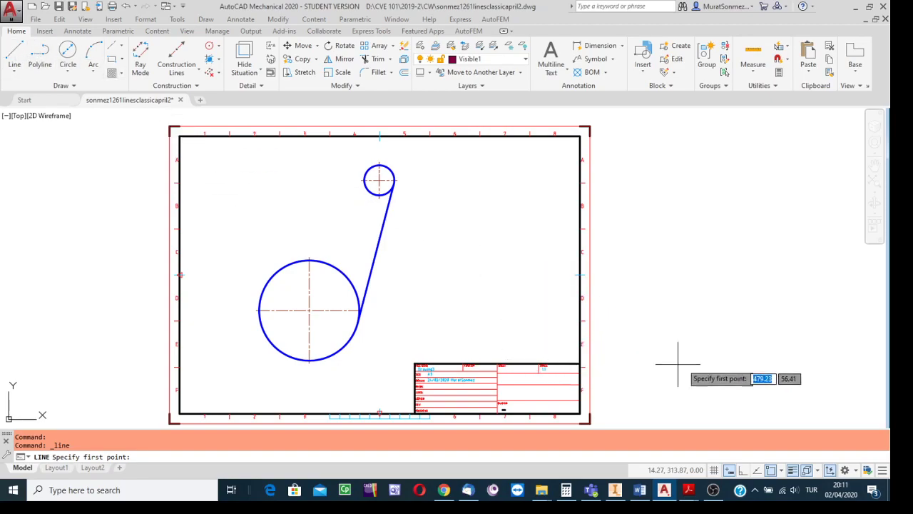
# Clear all object snap modes and enable only Tangent in Object Snap Settings
pyautogui.click(781, 472)
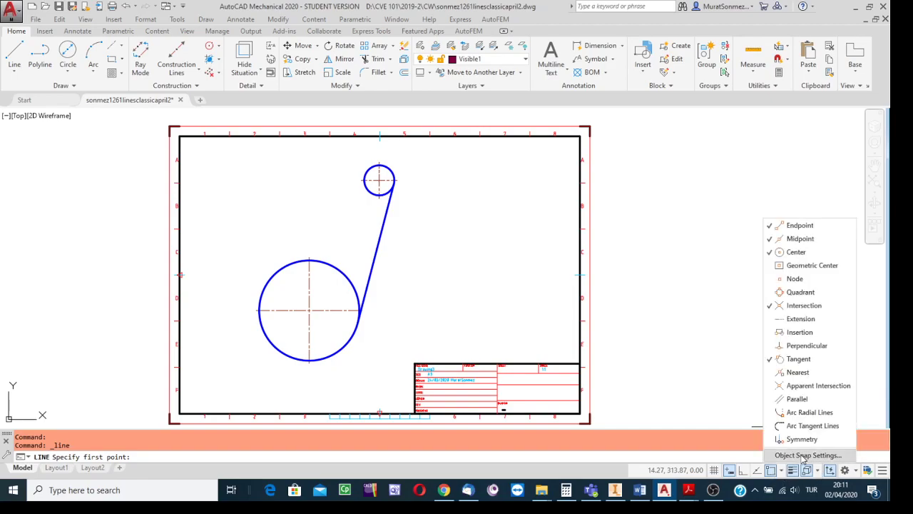
pyautogui.click(802, 456)
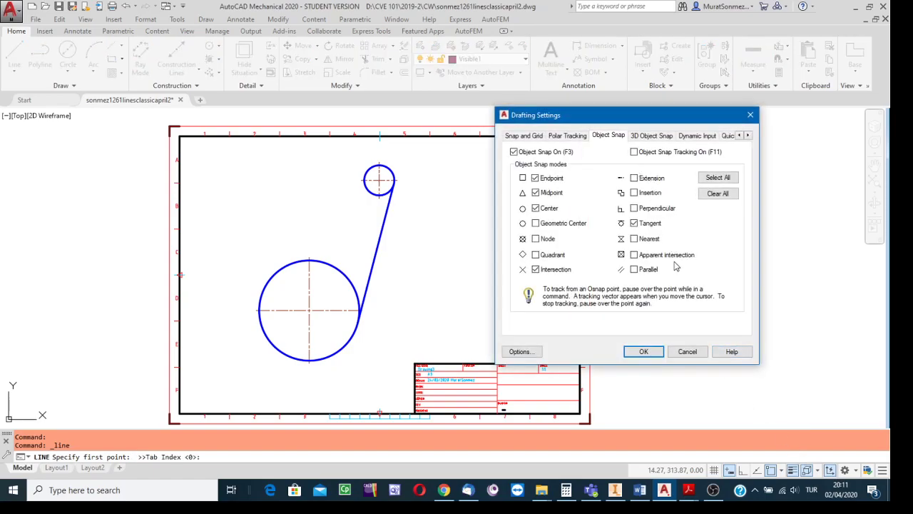
pyautogui.click(719, 199)
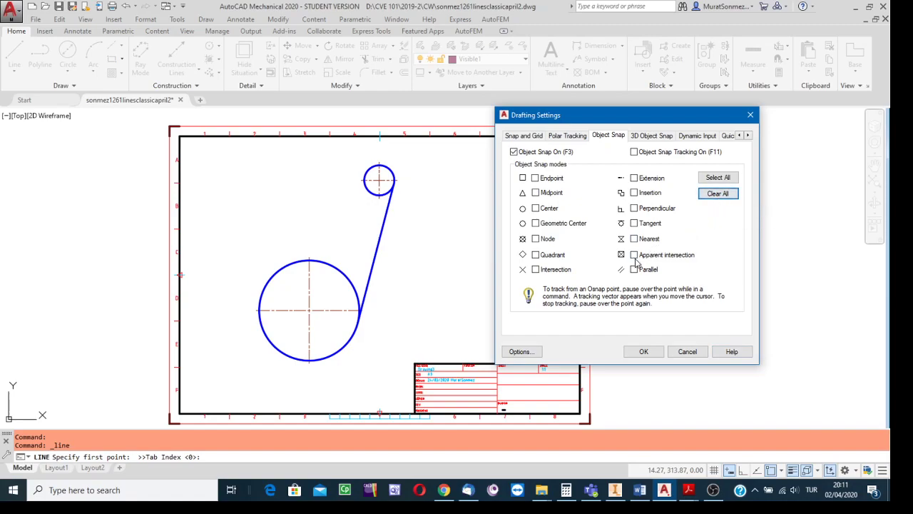
pyautogui.click(634, 223)
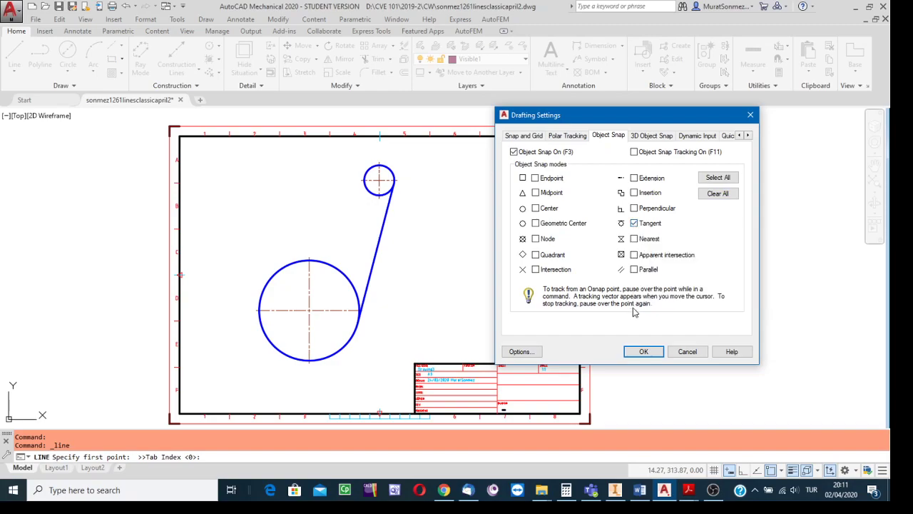
pyautogui.click(644, 351)
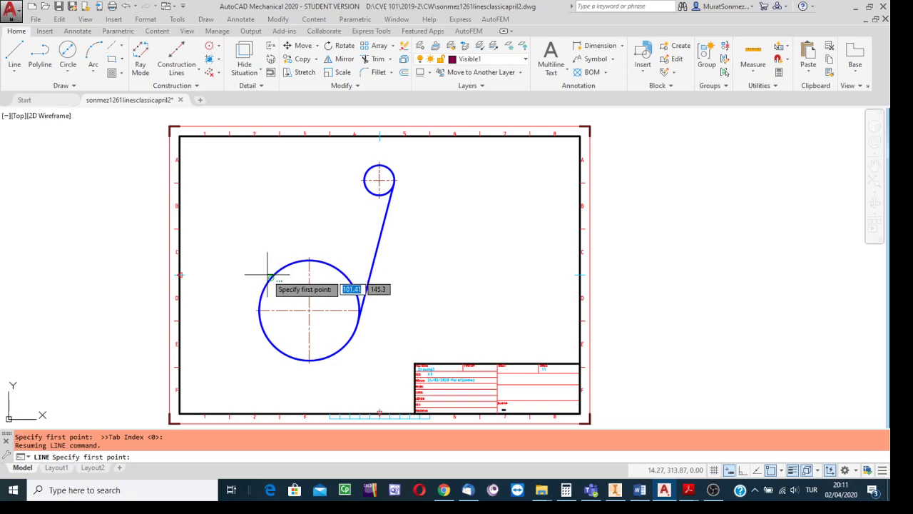
# Draw a second tangent line joining the 100- and 30-diameter circles on their upper-left sides
pyautogui.scroll(2, 267, 274)
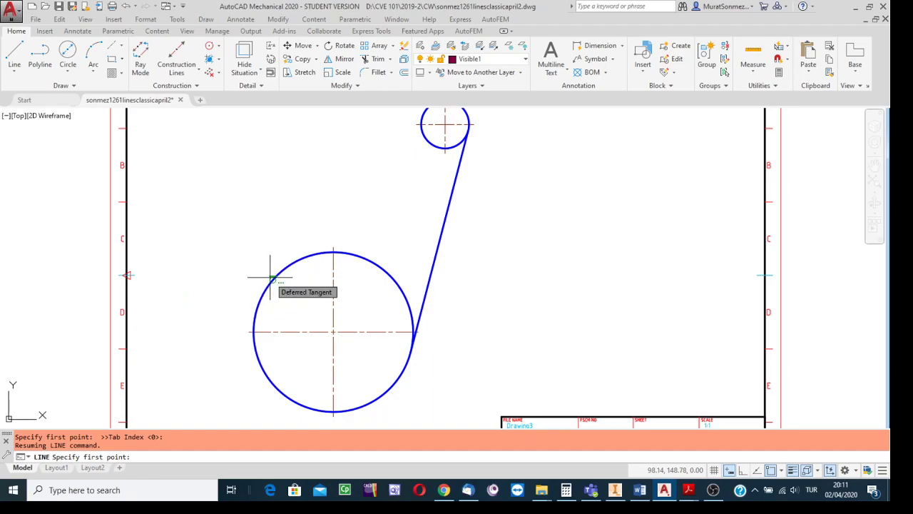
pyautogui.click(270, 277)
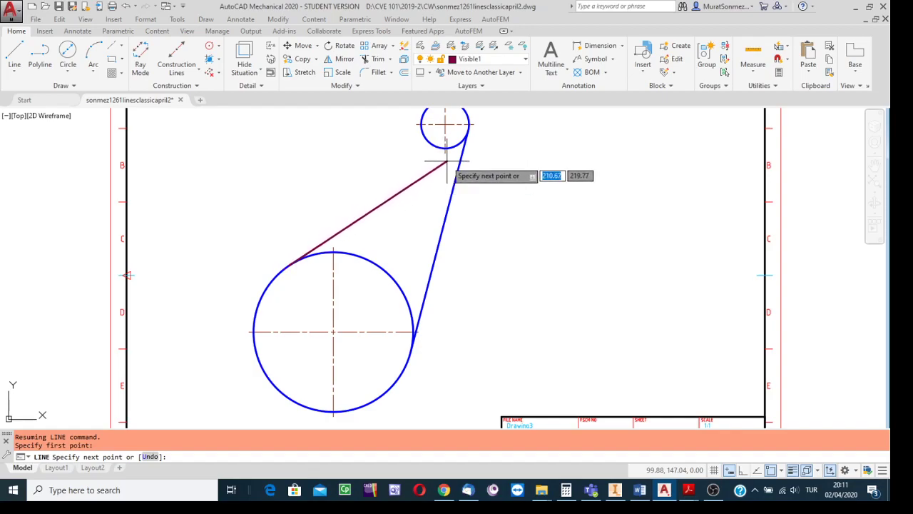
pyautogui.moveTo(429, 171); pyautogui.dragTo(412, 244, button='middle')
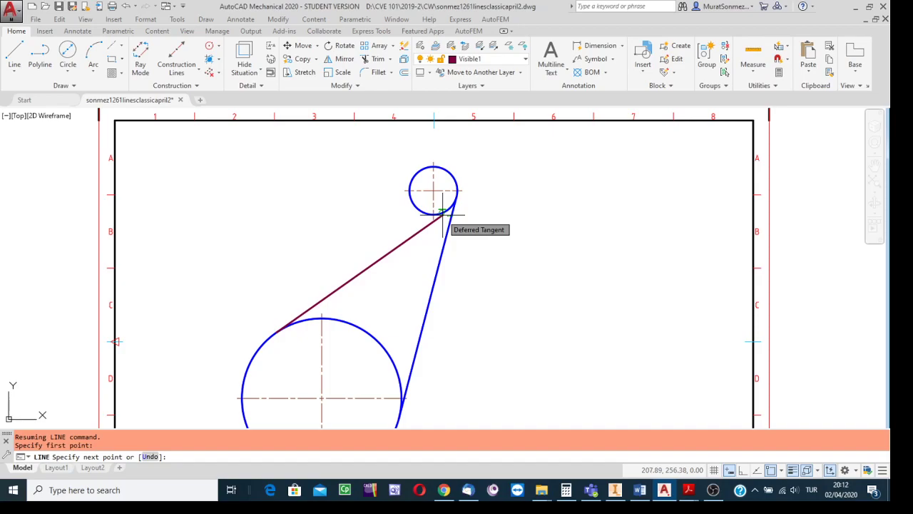
pyautogui.click(442, 214)
pyautogui.press('Escape')
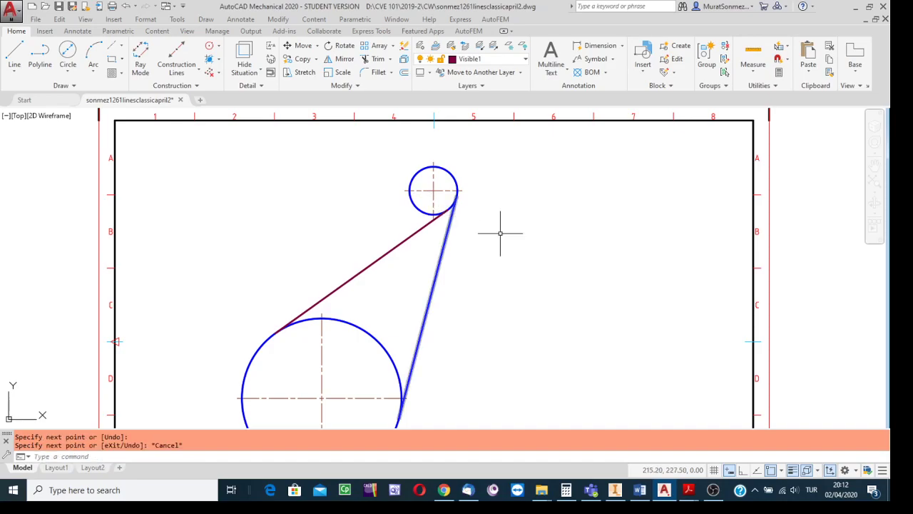
pyautogui.scroll(2, 550, 264)
pyautogui.scroll(-4, 550, 268)
pyautogui.moveTo(550, 268)
pyautogui.mouseDown(button='middle')
pyautogui.moveTo(538, 265)
pyautogui.moveTo(528, 223)
pyautogui.mouseUp(button='middle')
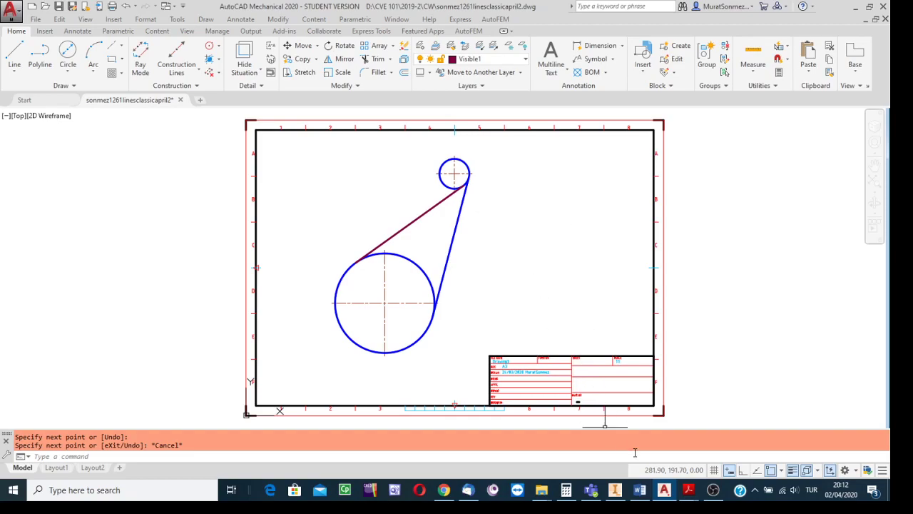
pyautogui.moveTo(689, 490)
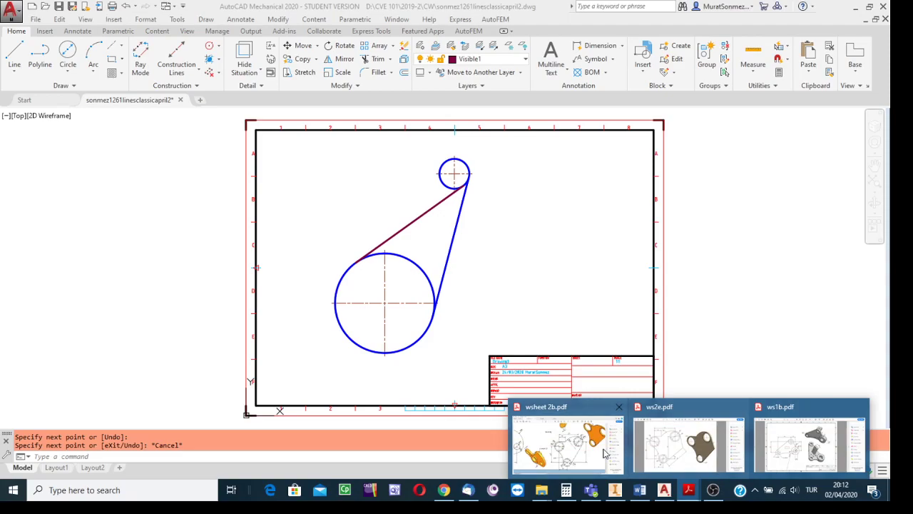
pyautogui.click(692, 455)
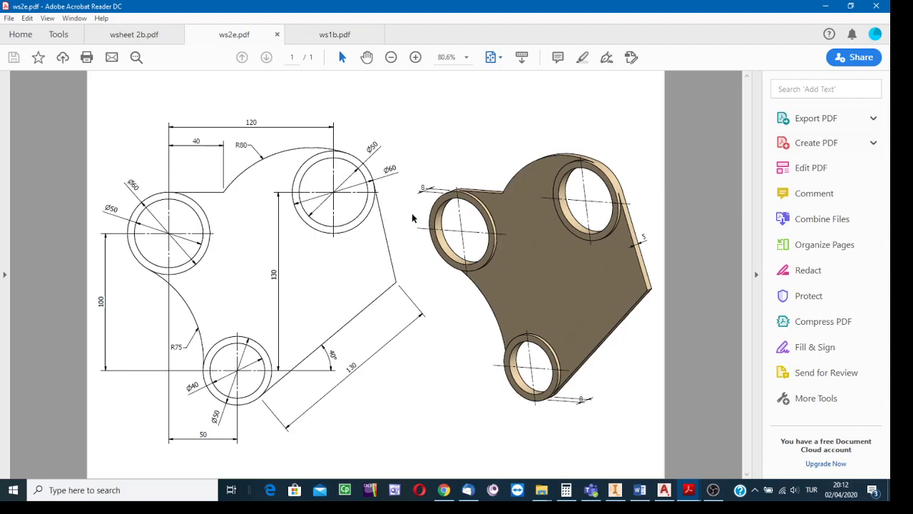
pyautogui.click(684, 492)
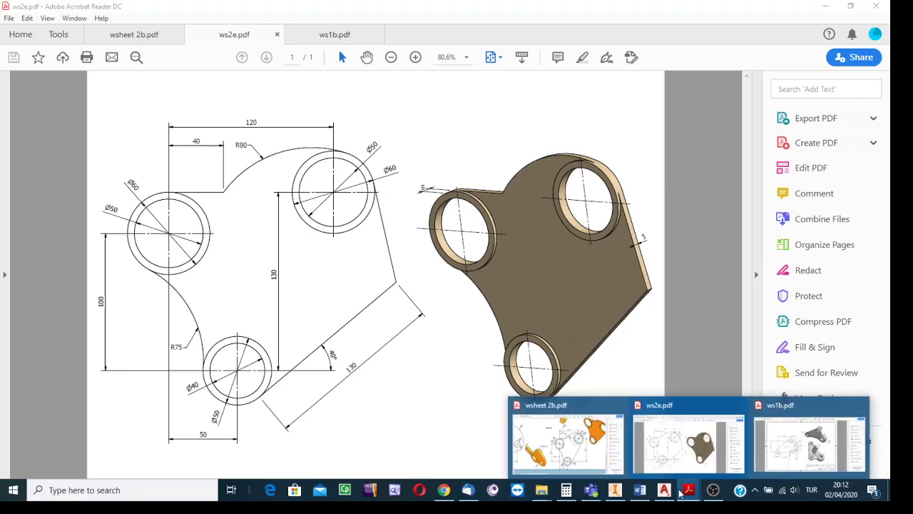
pyautogui.click(567, 443)
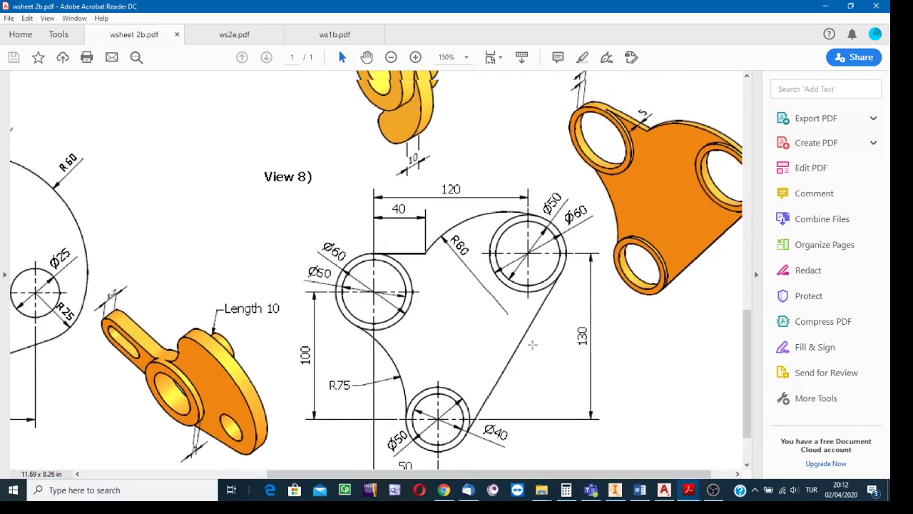
pyautogui.scroll(8, 533, 346)
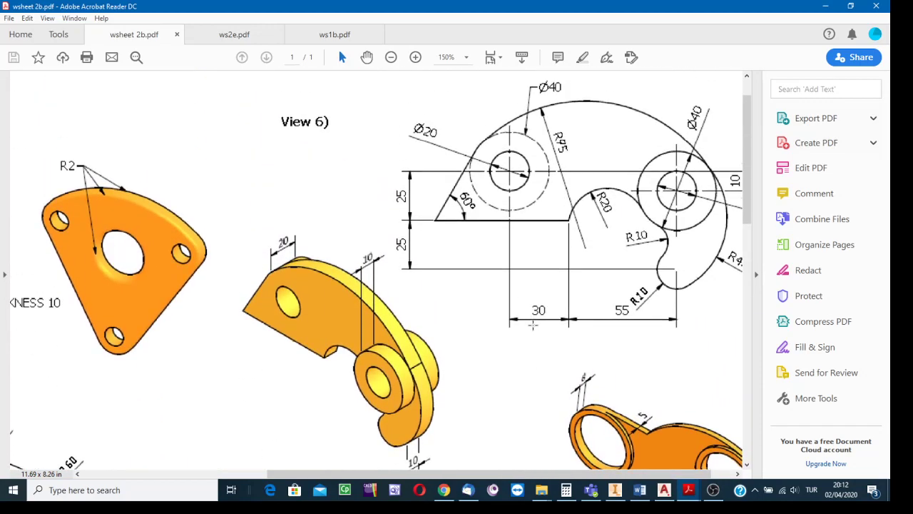
pyautogui.scroll(1, 532, 324)
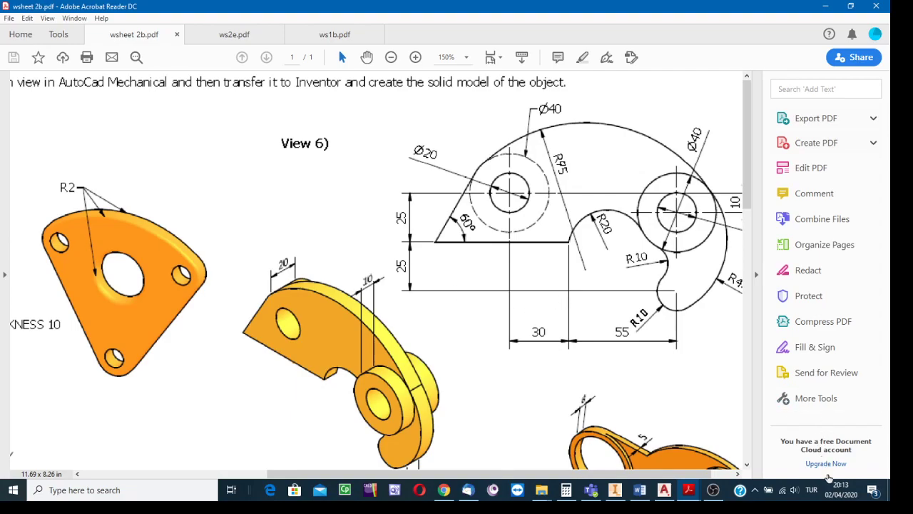
pyautogui.click(665, 491)
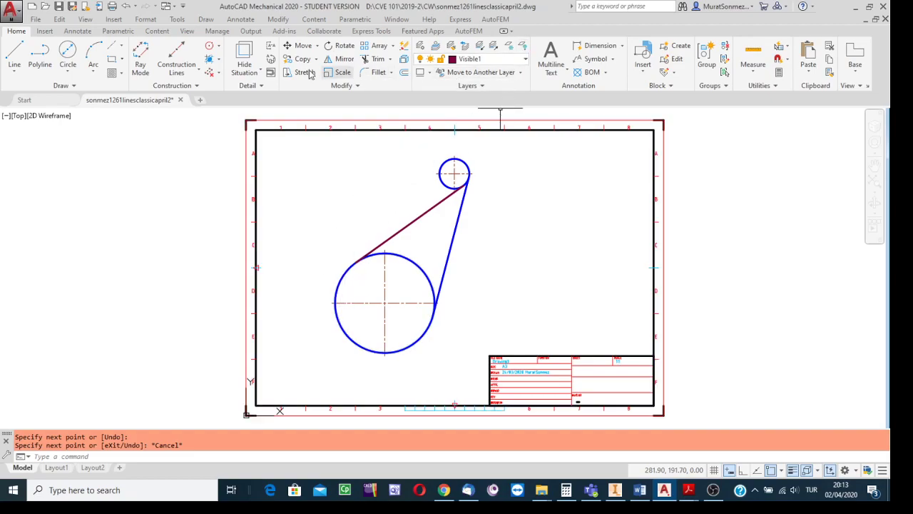
# Start a new line with object snapping set to Tangent only
pyautogui.click(14, 55)
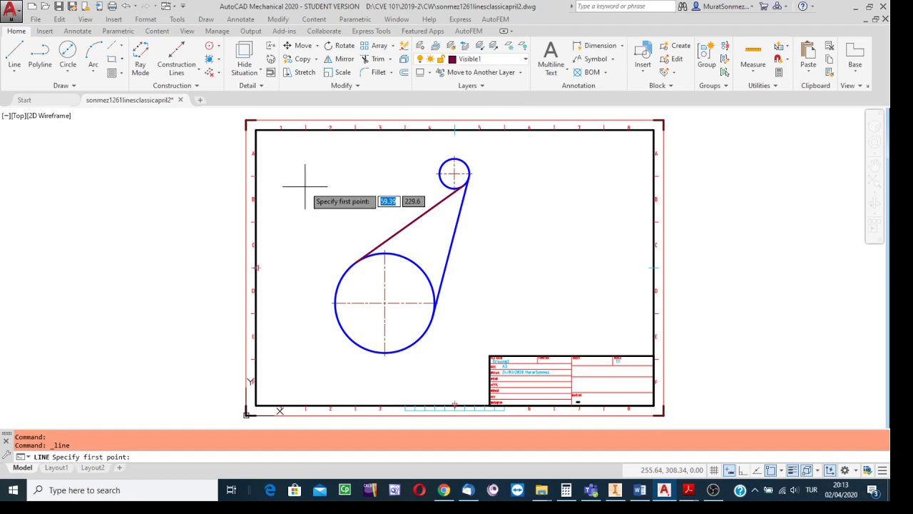
pyautogui.click(783, 471)
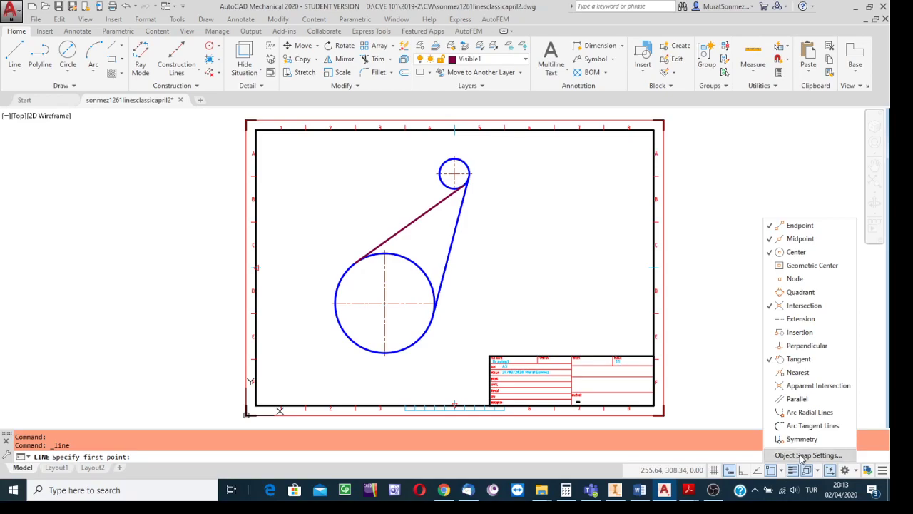
pyautogui.click(802, 456)
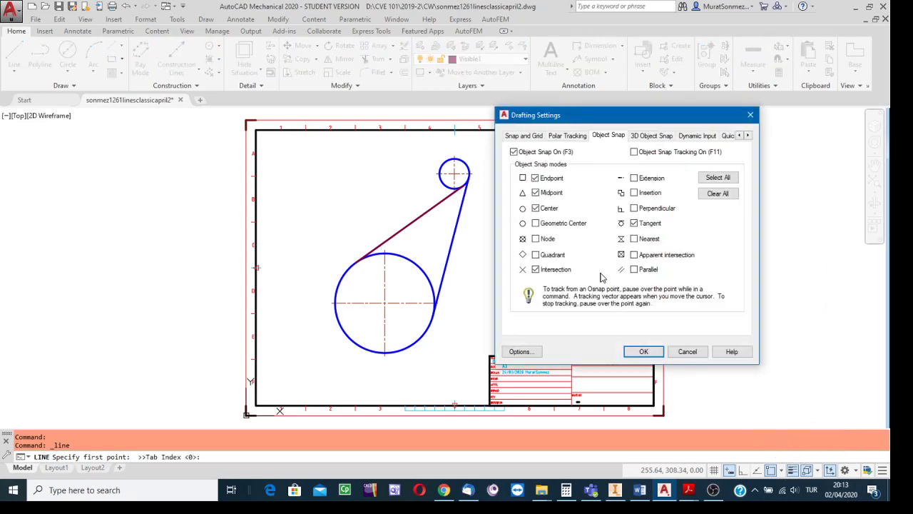
pyautogui.click(718, 194)
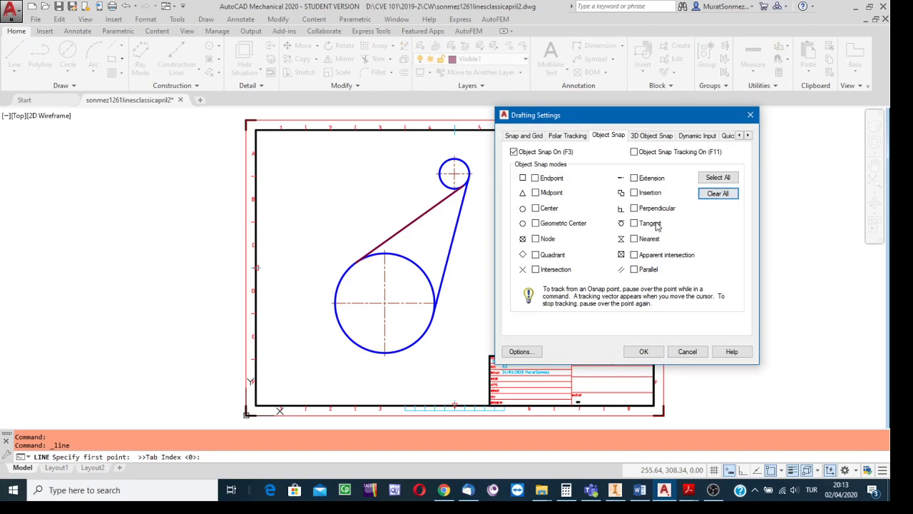
pyautogui.click(634, 224)
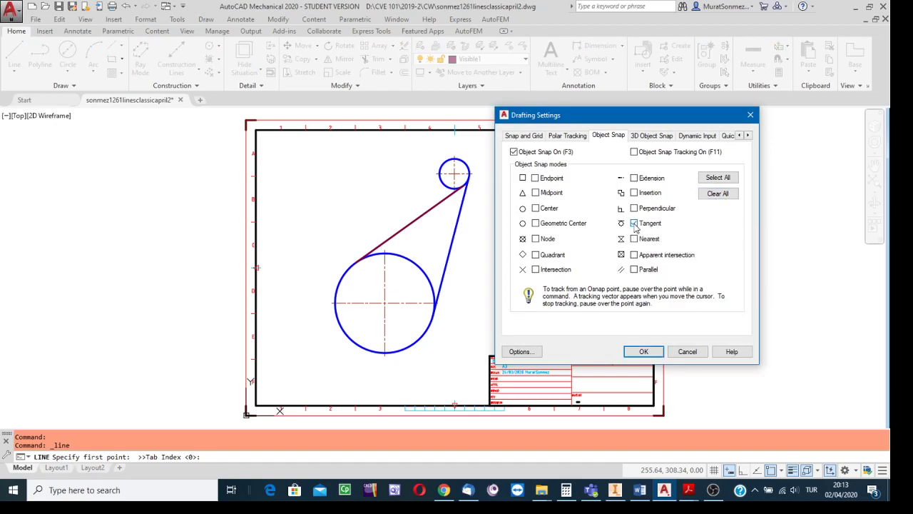
pyautogui.click(643, 351)
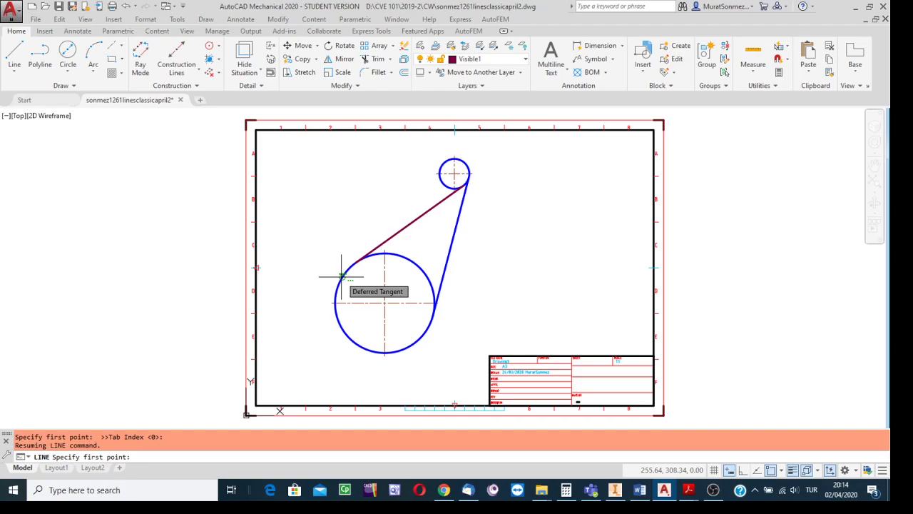
# Start the second tangent line from the left side of the 100-diameter circle
pyautogui.click(342, 276)
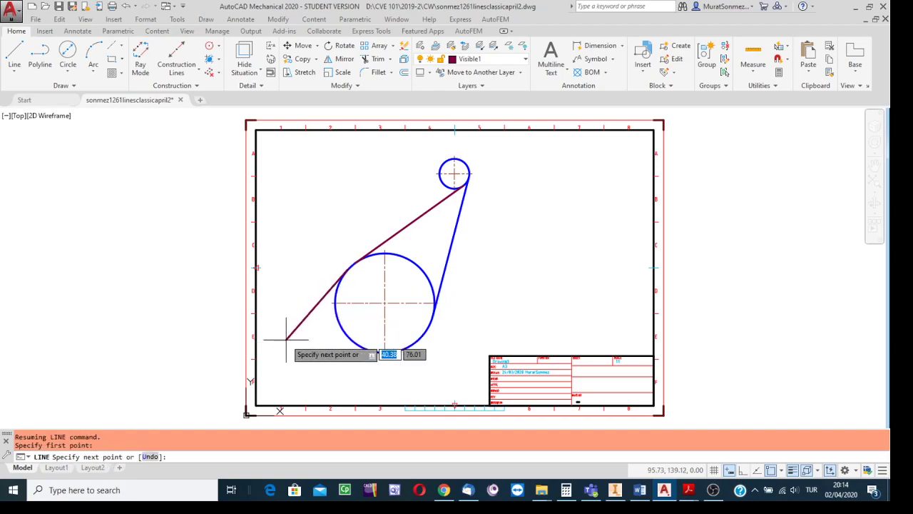